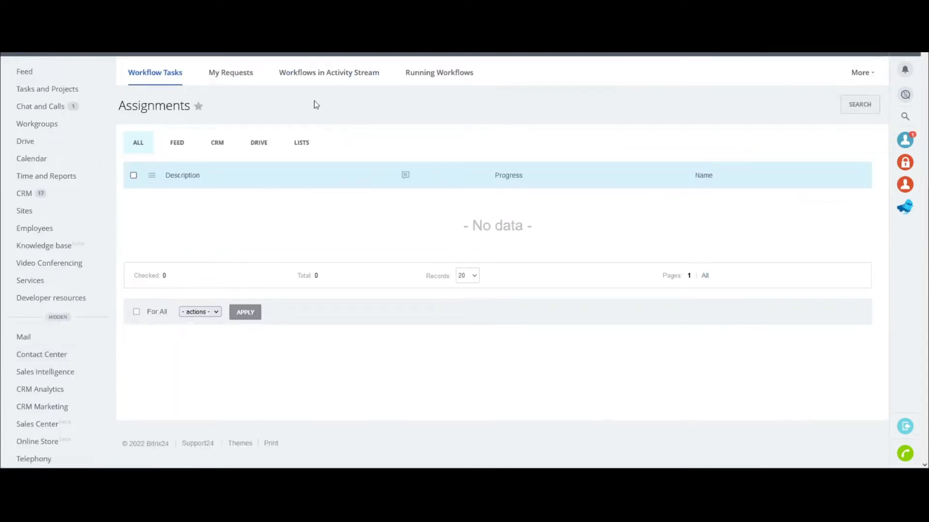
Create a new activity stream workflow named "Reimbursement" and save it.
left_click(318, 76)
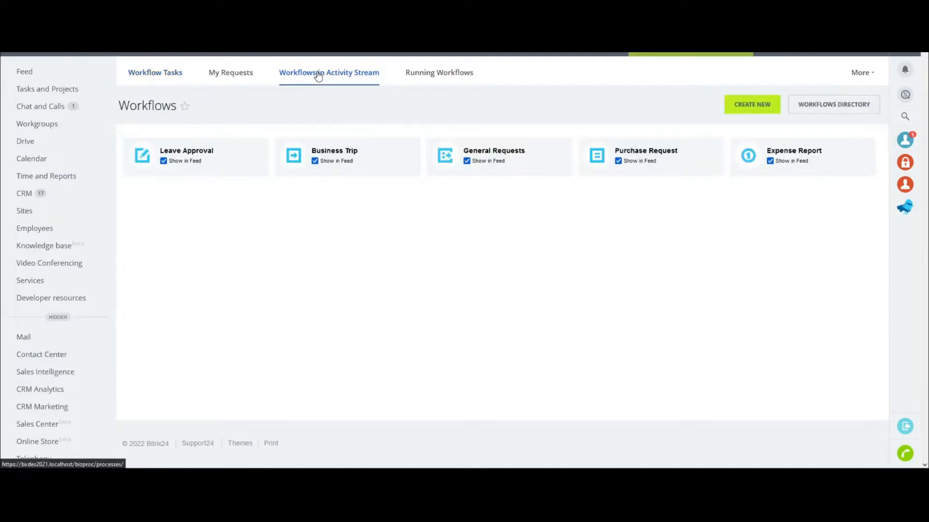
left_click(753, 104)
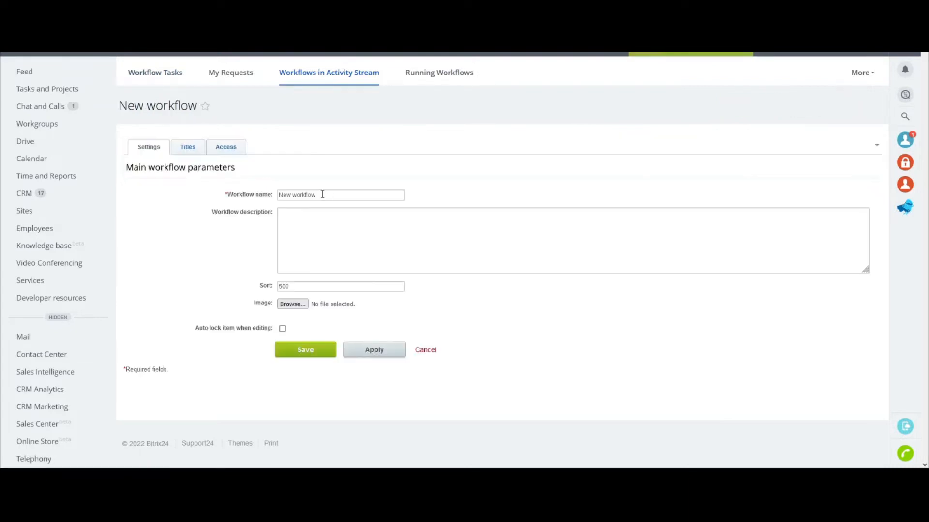
left_click_drag(324, 195, 264, 193)
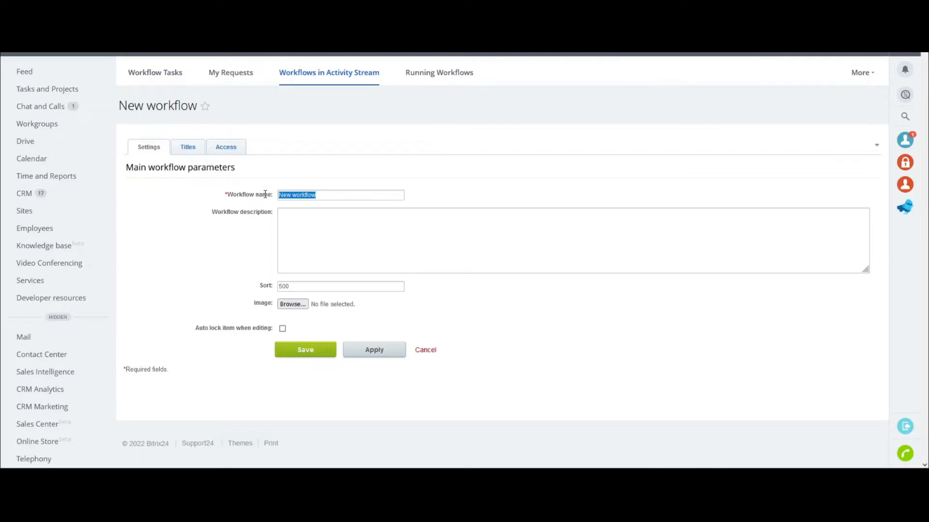
type("Rei")
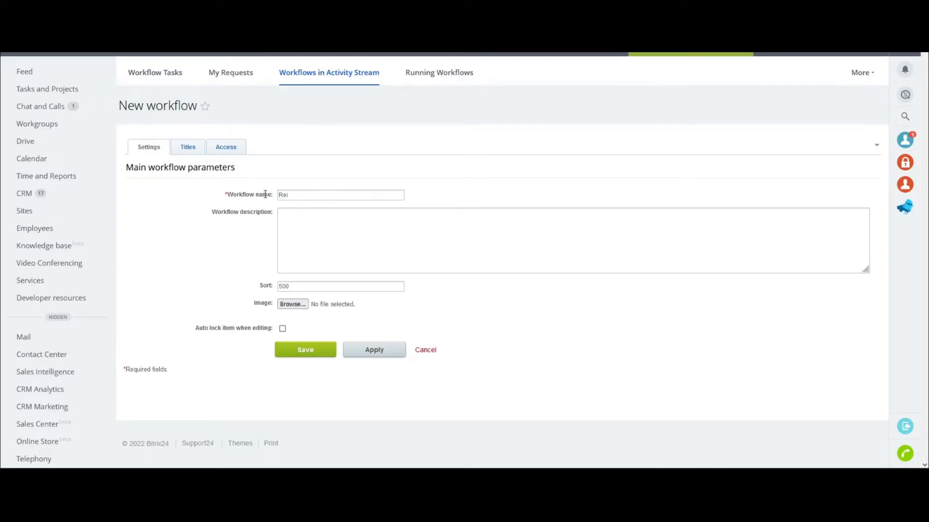
type("mbursement")
left_click(313, 351)
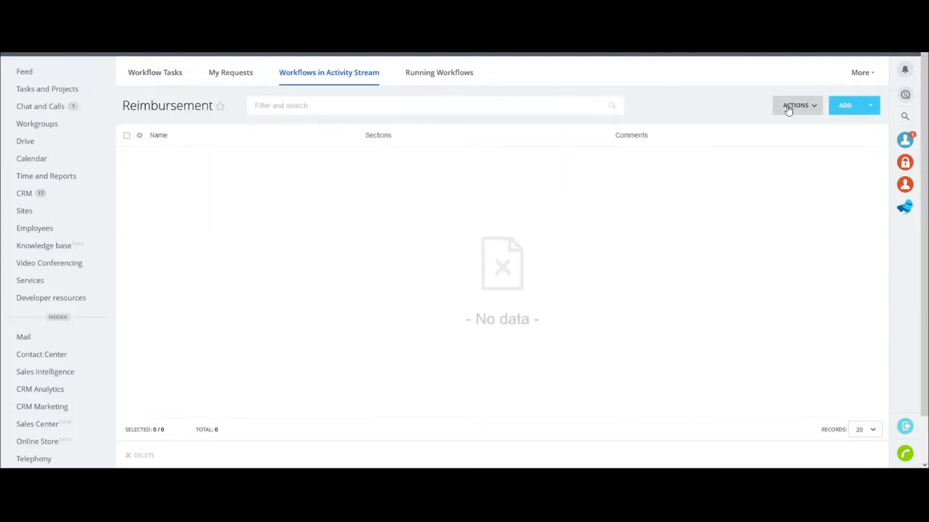
Rename the Reimbursement workflow's default Name field to "Reimburment Name" and save the field.
left_click(788, 109)
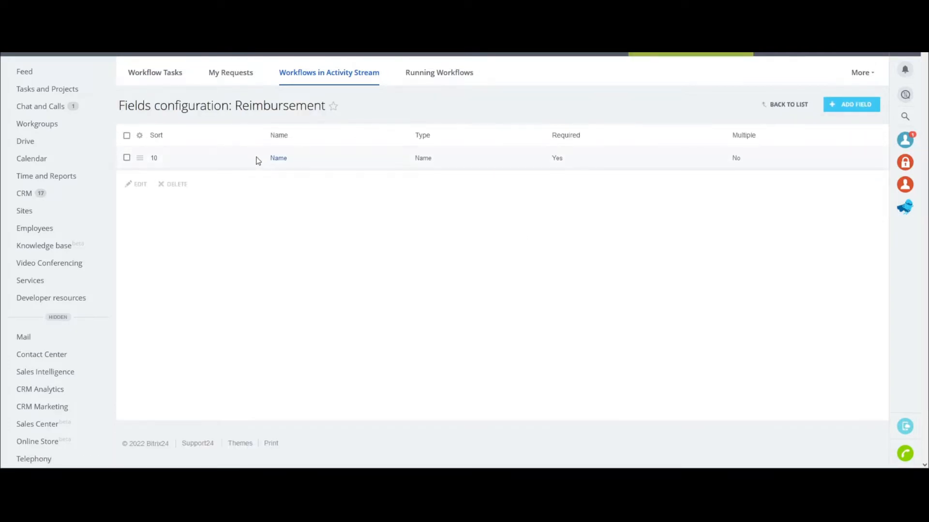
left_click_drag(258, 161, 295, 158)
left_click(441, 160)
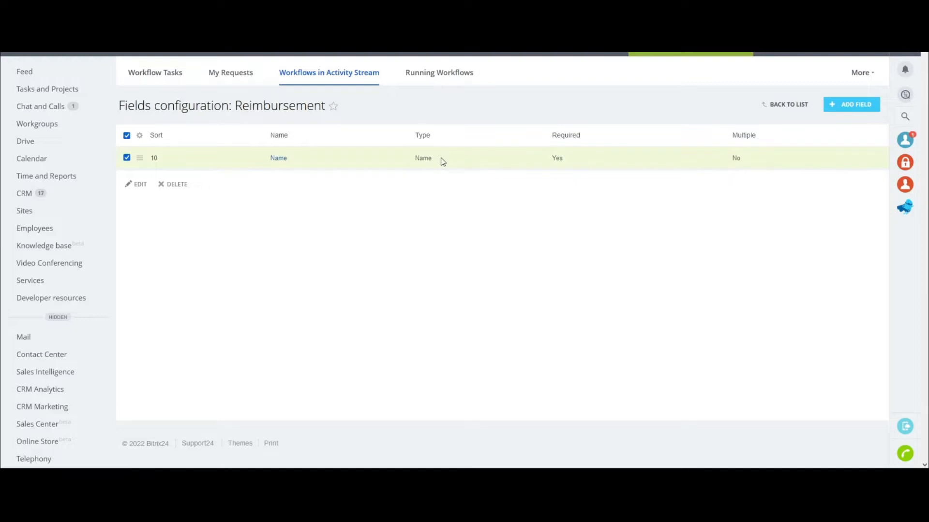
left_click(140, 158)
left_click(161, 158)
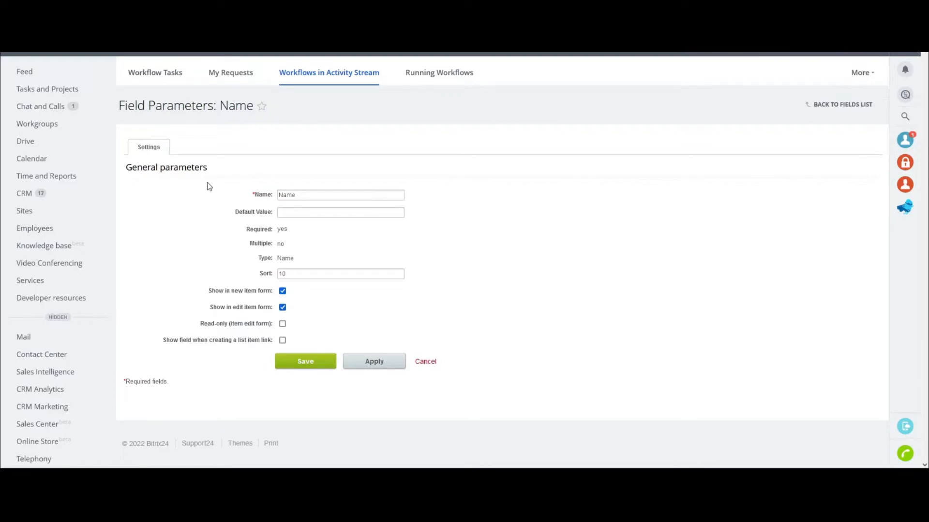
left_click(312, 195)
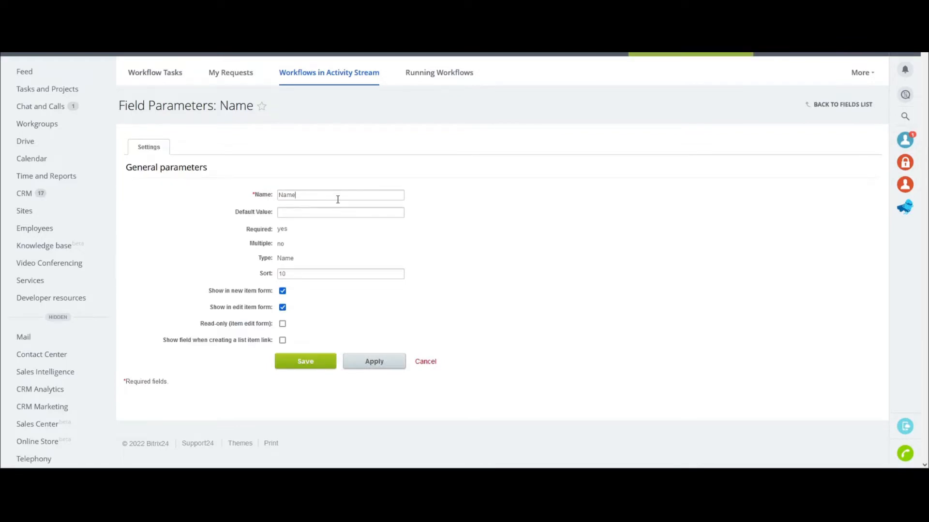
type("Reimburment")
left_click(307, 363)
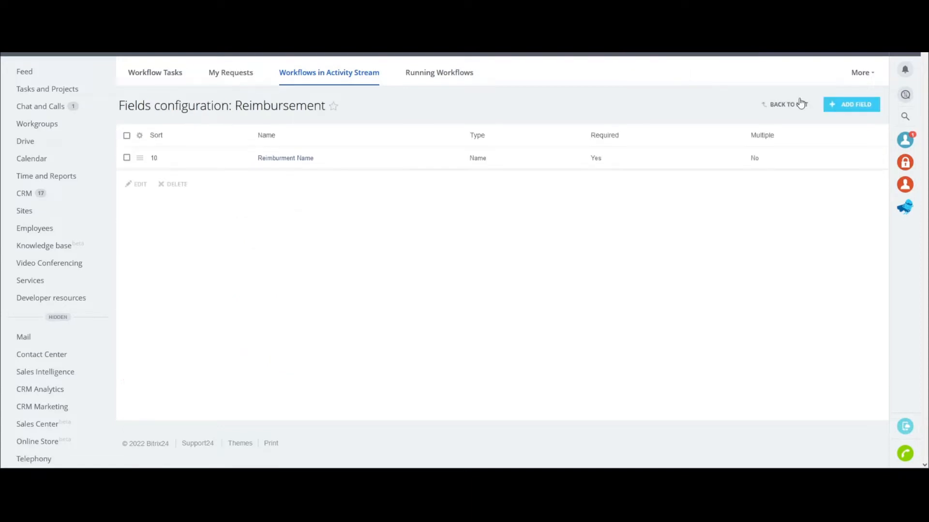
Set up a new required field named "Date" with the type Date for the Reimbursement workflow.
left_click(840, 108)
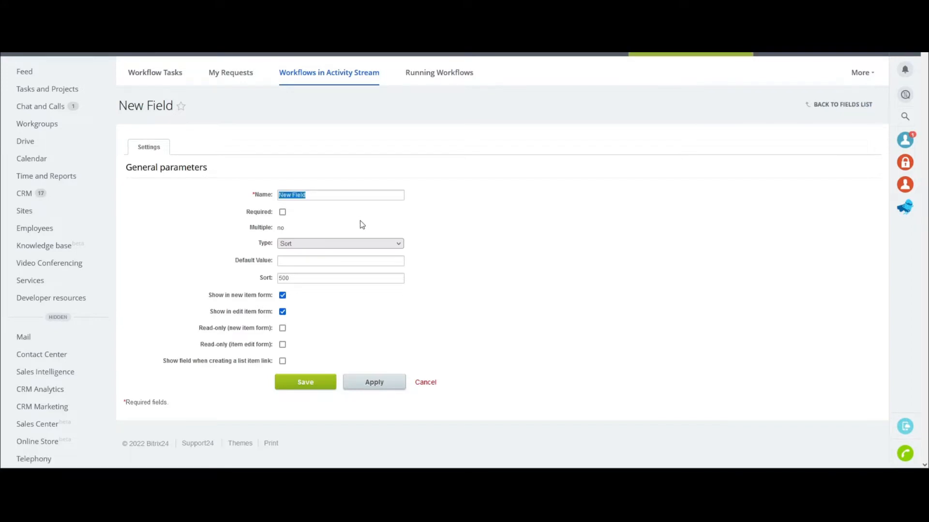
type("Date")
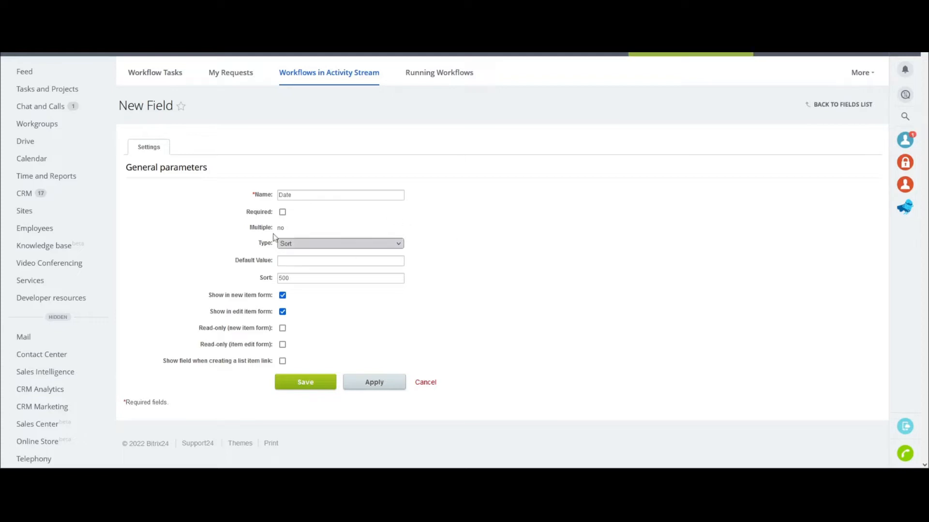
left_click(283, 212)
left_click(329, 207)
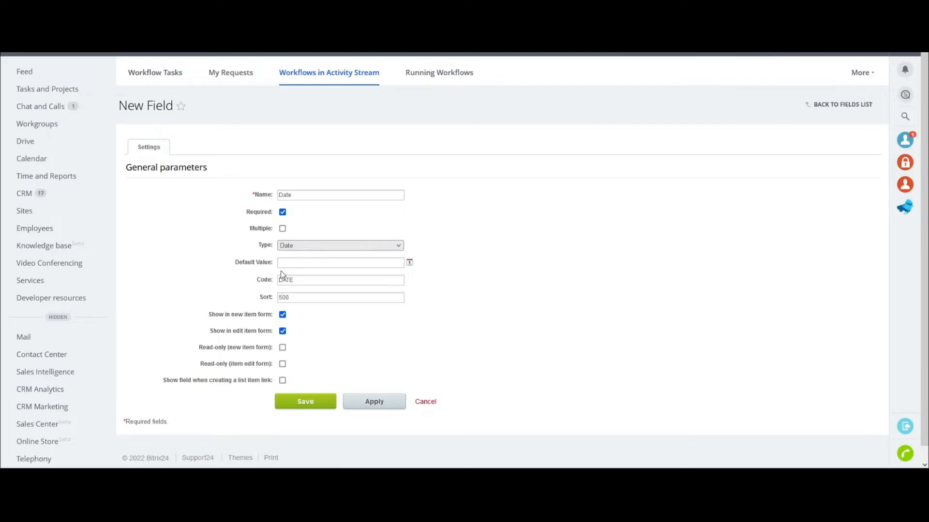
Examine the new Date field's default value, code, form visibility and read-only options.
left_click_drag(235, 262, 274, 263)
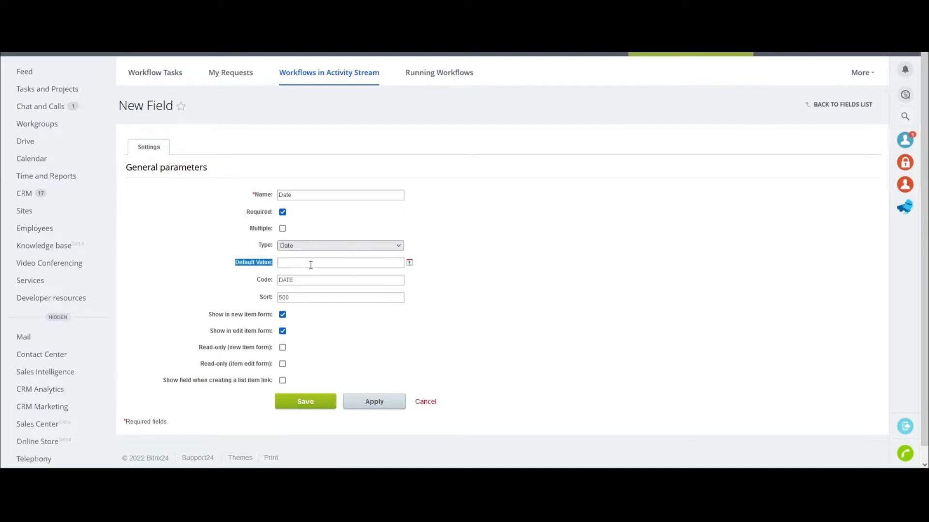
left_click_drag(258, 283, 308, 281)
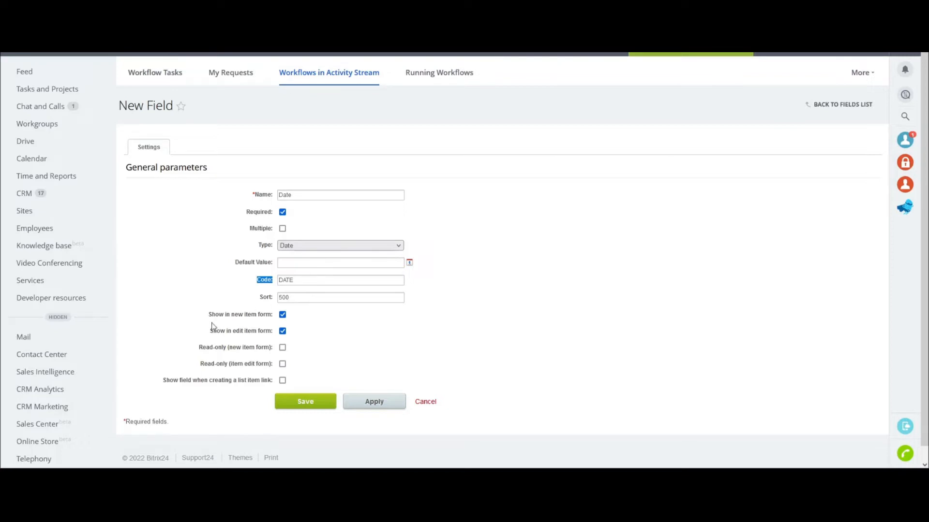
left_click_drag(208, 318, 274, 325)
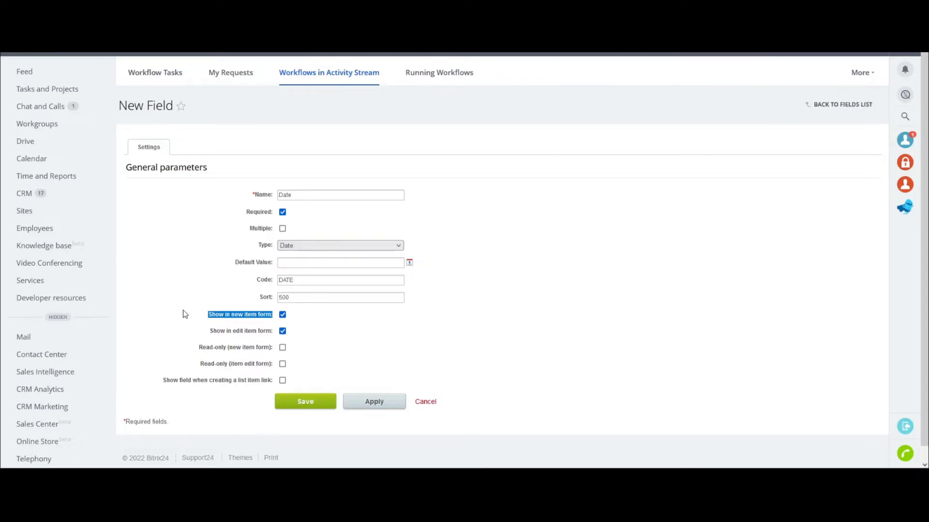
left_click_drag(191, 315, 261, 315)
left_click_drag(209, 331, 277, 334)
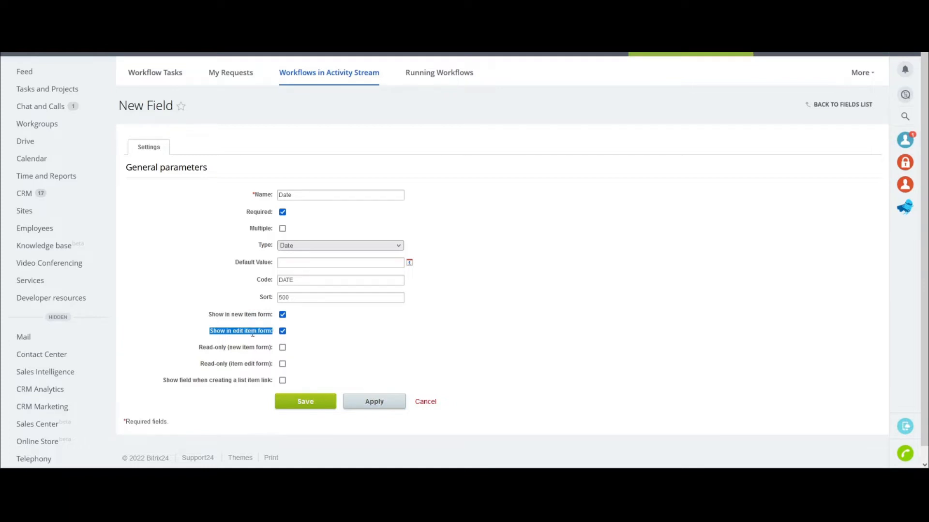
left_click(197, 347)
left_click_drag(196, 349, 274, 354)
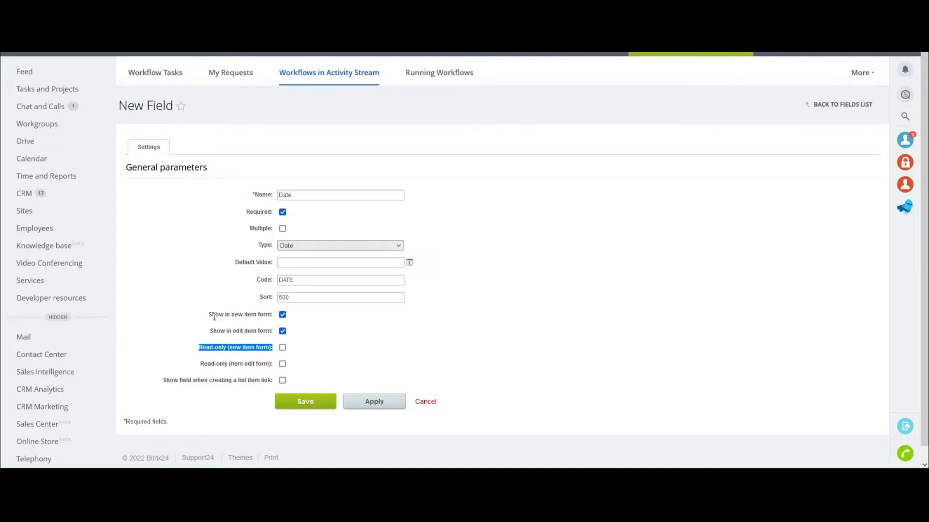
left_click(199, 350)
left_click_drag(195, 366, 263, 367)
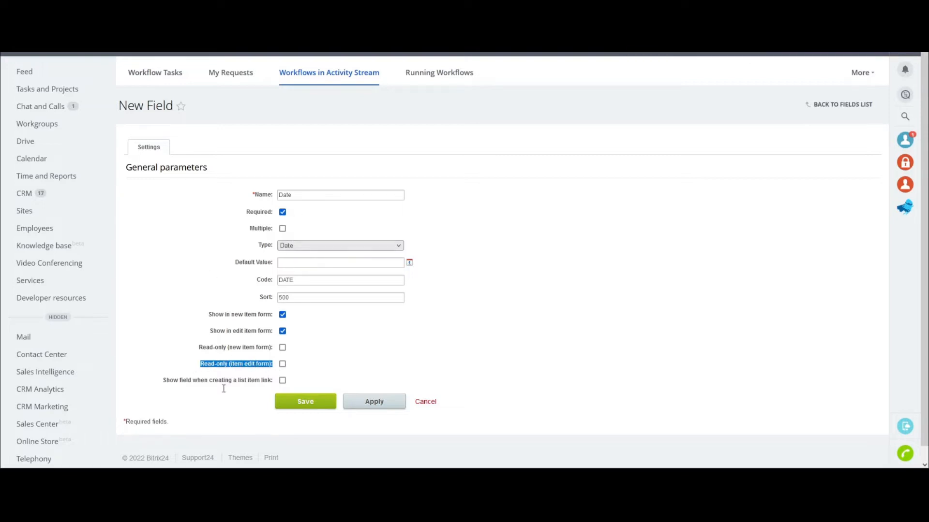
left_click(195, 364)
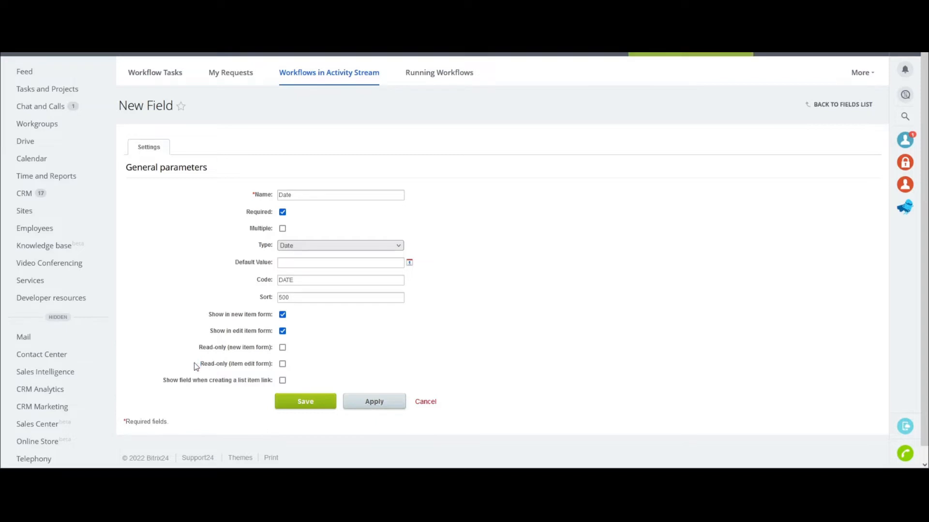
left_click_drag(193, 362, 226, 364)
left_click(244, 372)
Save the Date field and add another required field named "Amount" with the type Number.
left_click(324, 403)
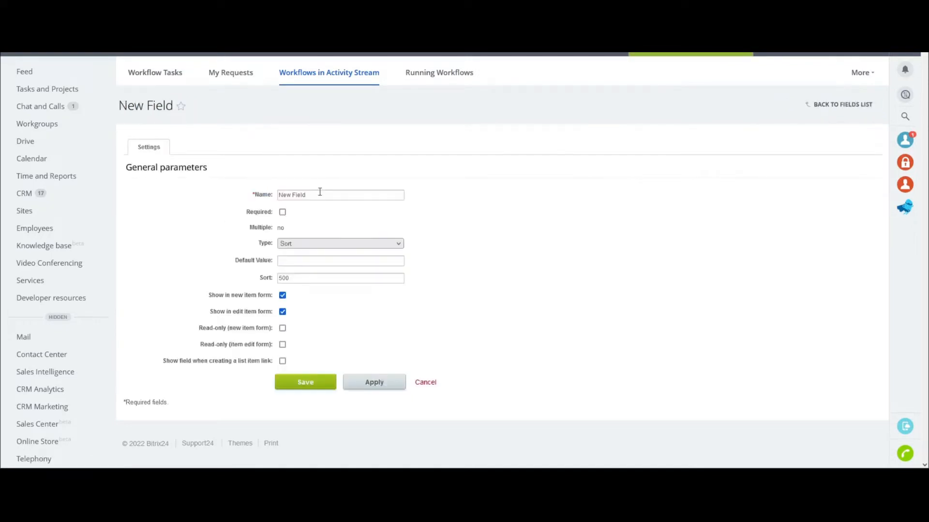
left_click_drag(320, 192, 254, 195)
type("Amount")
left_click(283, 211)
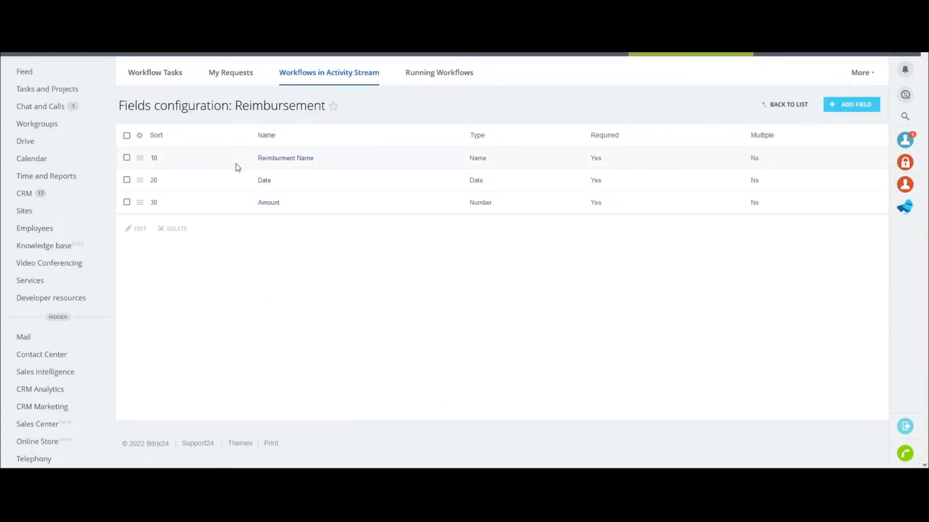
Create a sequential business process template titled "Proses Reimburse" for the Reimbursement workflow and save its parameters.
left_click(775, 107)
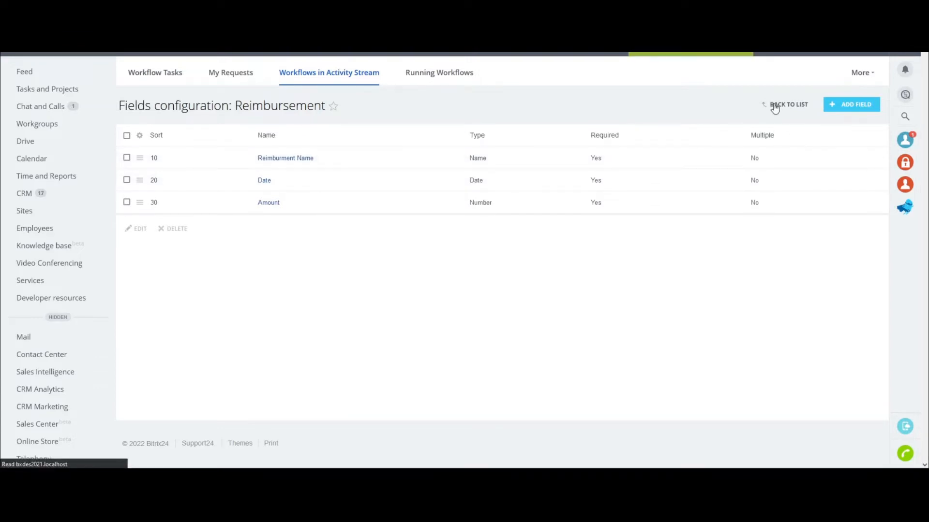
left_click(794, 105)
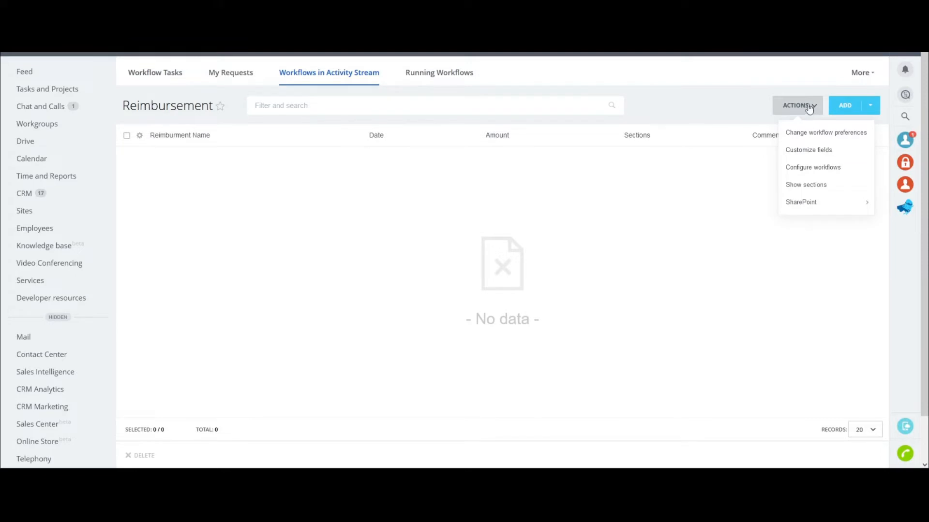
left_click(796, 174)
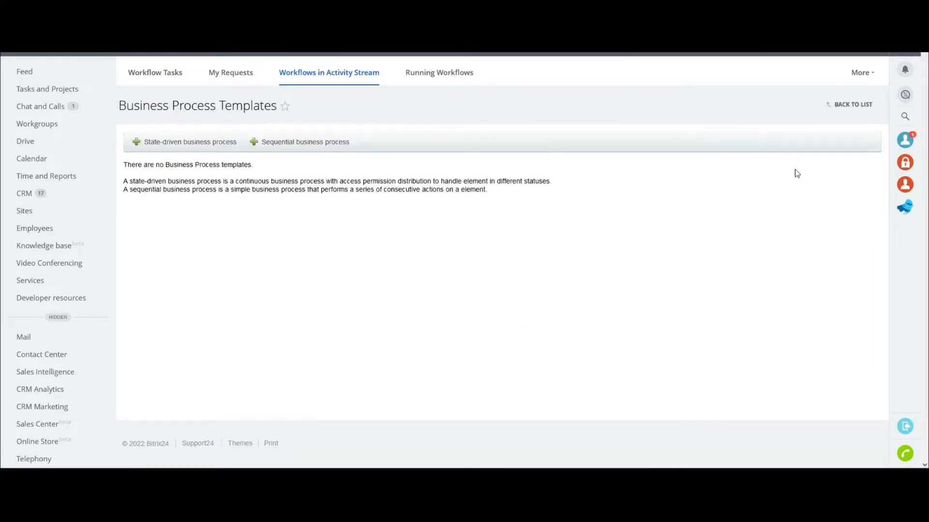
left_click(323, 144)
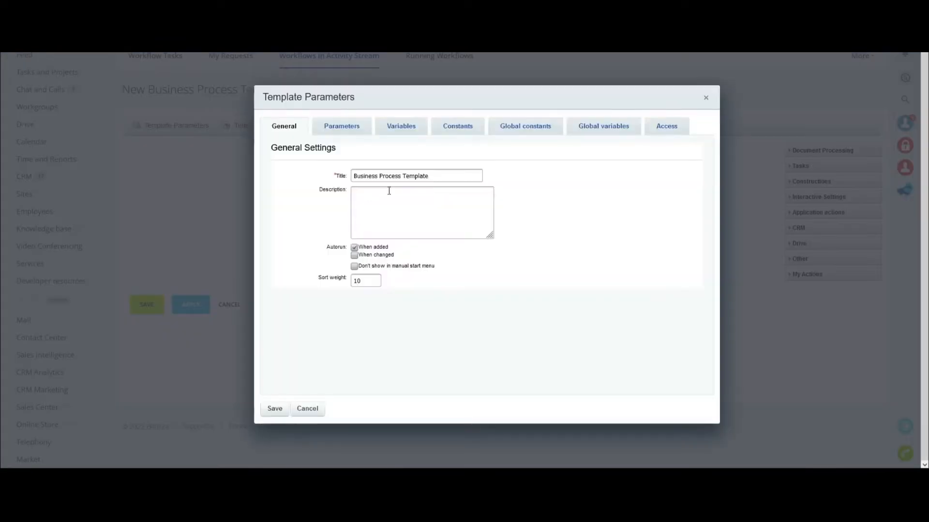
left_click_drag(447, 176, 344, 175)
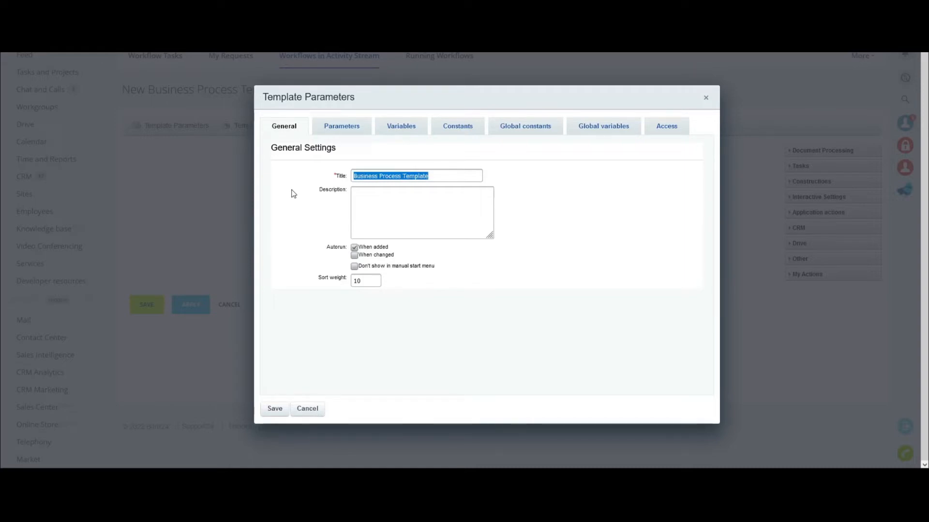
type("Proses")
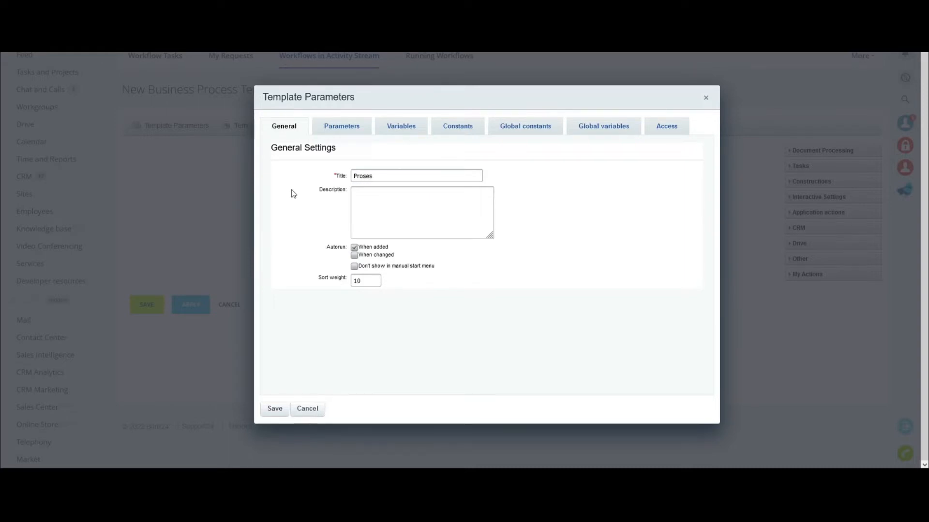
type(" Reimburse")
left_click(275, 409)
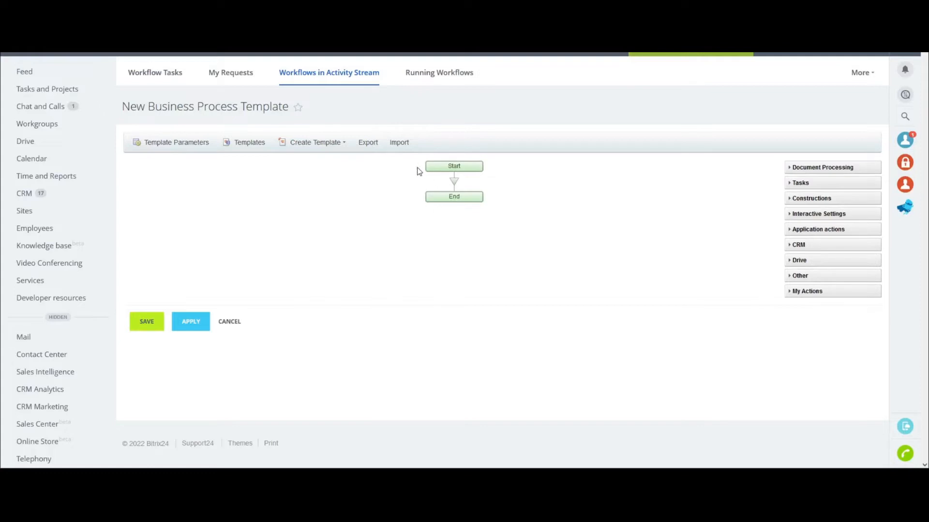
Insert a Select Employee action between Start and End in the business process diagram.
left_click_drag(430, 168, 502, 171)
left_click(446, 182)
left_click(455, 182)
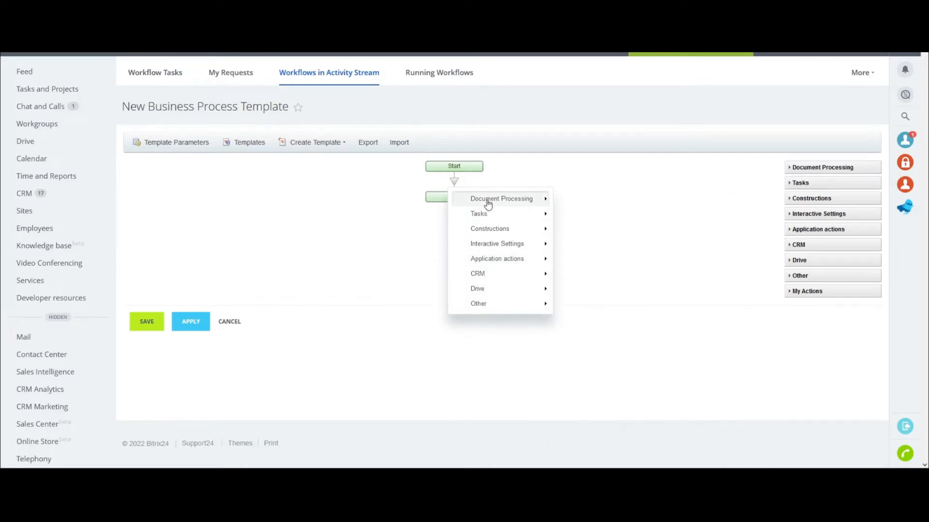
mouse_move(488, 203)
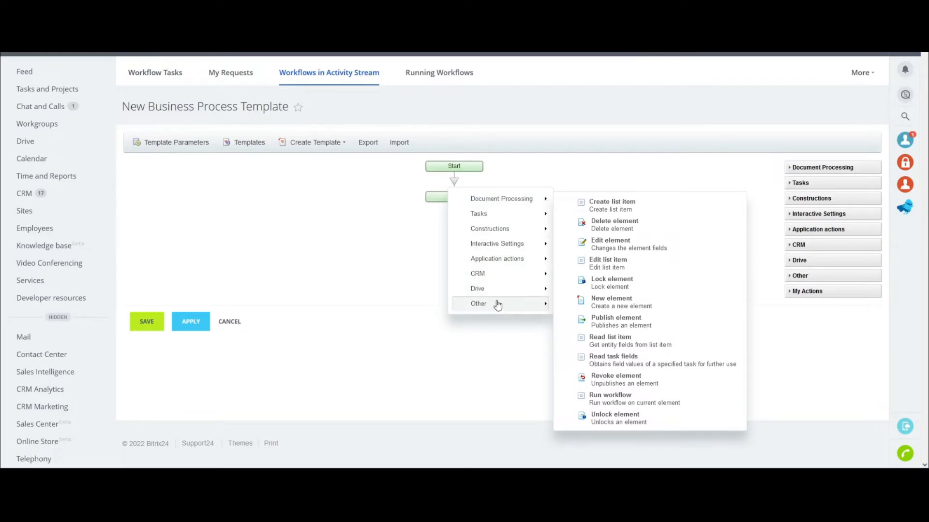
mouse_move(498, 310)
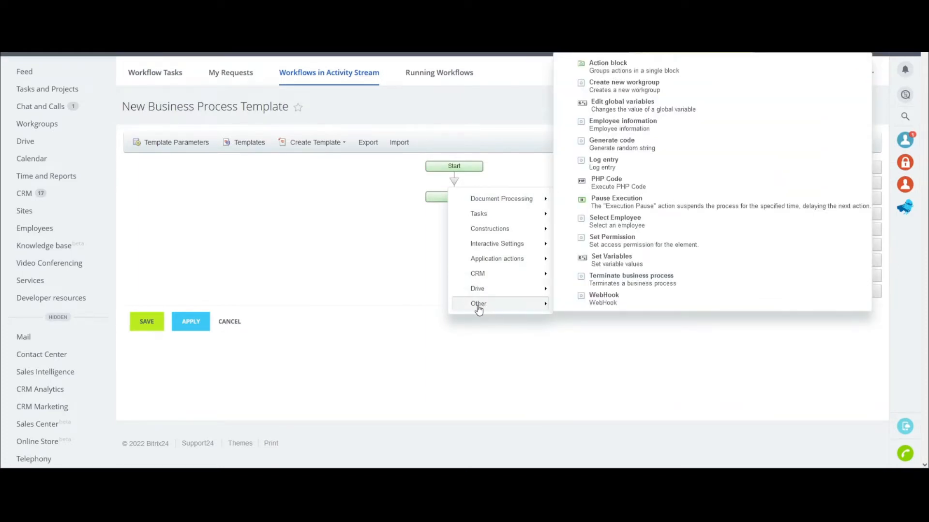
left_click(632, 225)
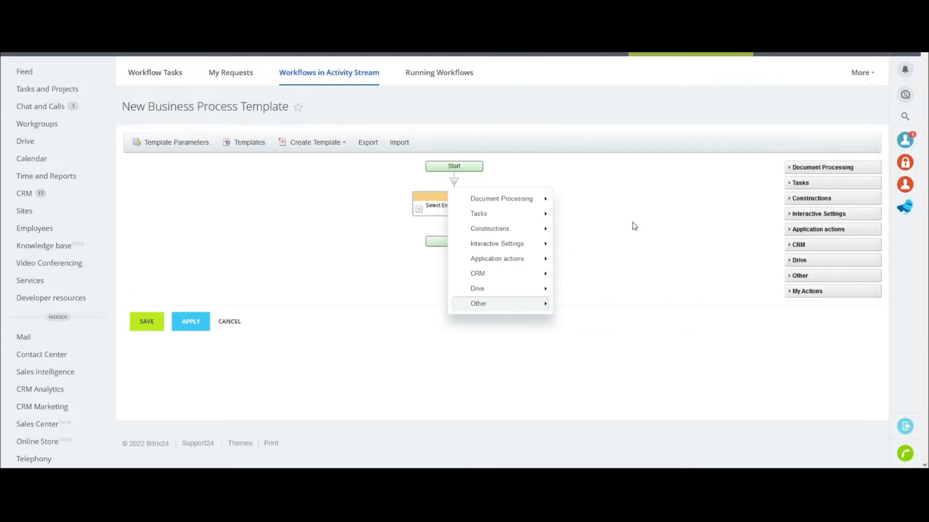
left_click(375, 222)
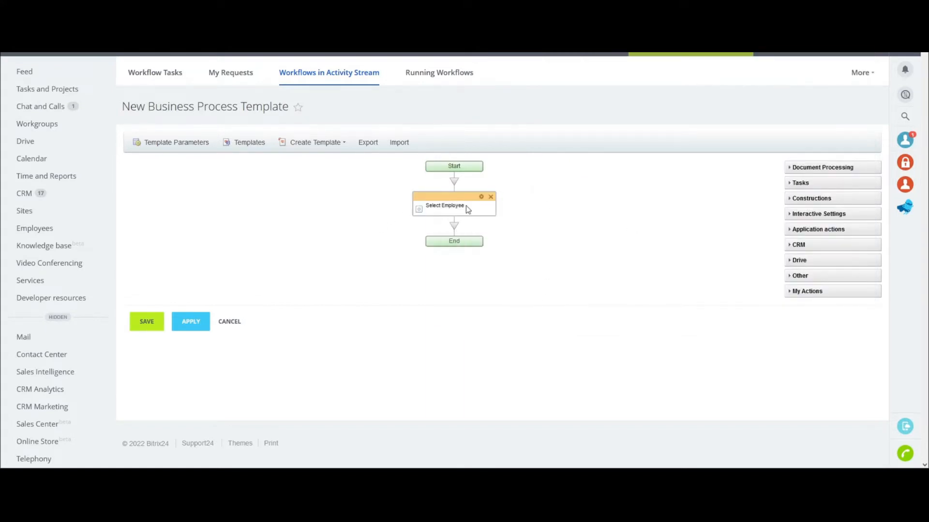
Open the Select Employee action's parameters, retitle it "Get Supervisor" and set its type to supervisor.
left_click_drag(467, 207, 424, 206)
left_click(474, 208)
left_click(481, 198)
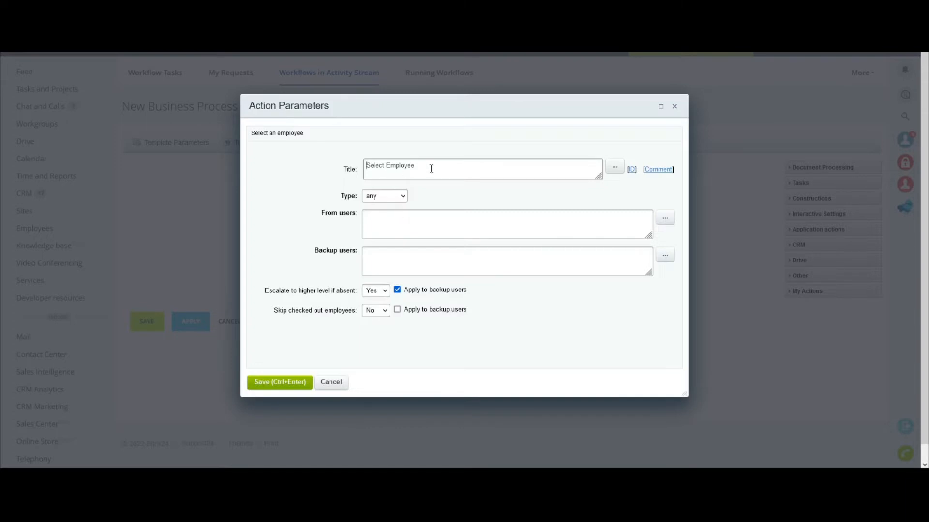
left_click_drag(431, 169, 368, 164)
key("BackSpace")
type("Ses")
key("BackSpace")
key("BackSpace")
key("BackSpace")
type("Get Supervisor")
left_click(383, 234)
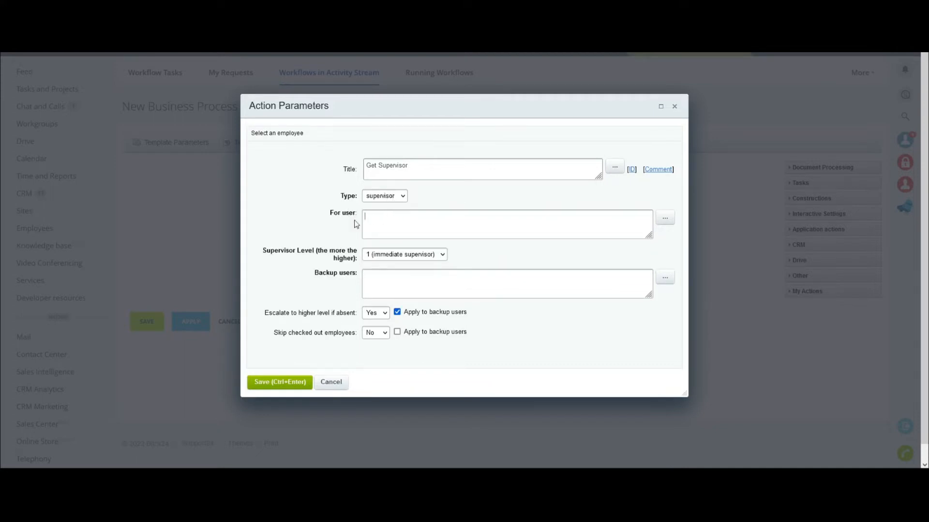
Set the For user value of the Get Supervisor action to the element field Created By.
left_click_drag(319, 215, 347, 211)
left_click(409, 222)
left_click(665, 221)
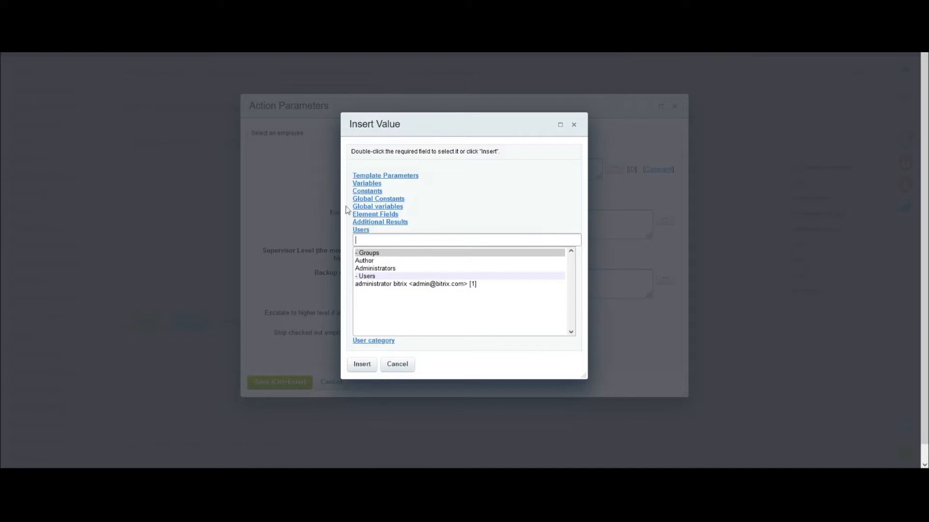
left_click(378, 216)
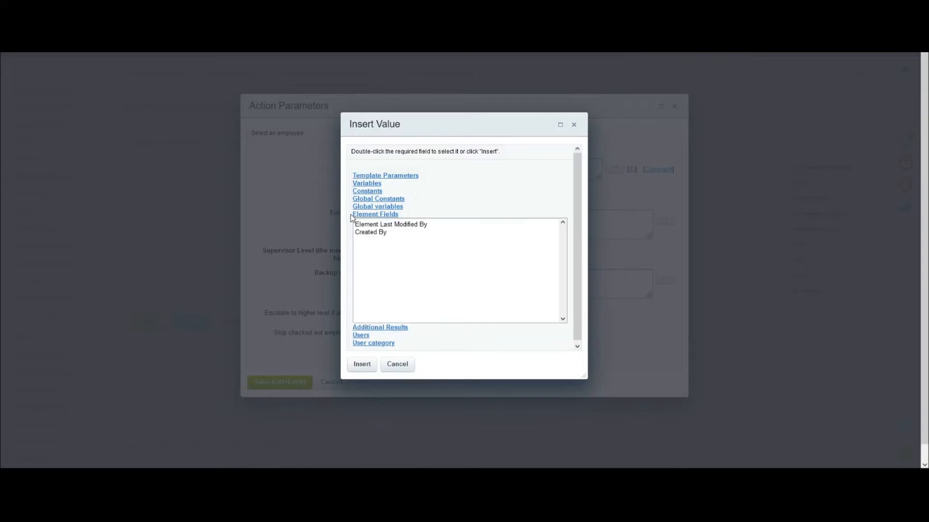
left_click_drag(352, 219, 414, 218)
left_click(403, 234)
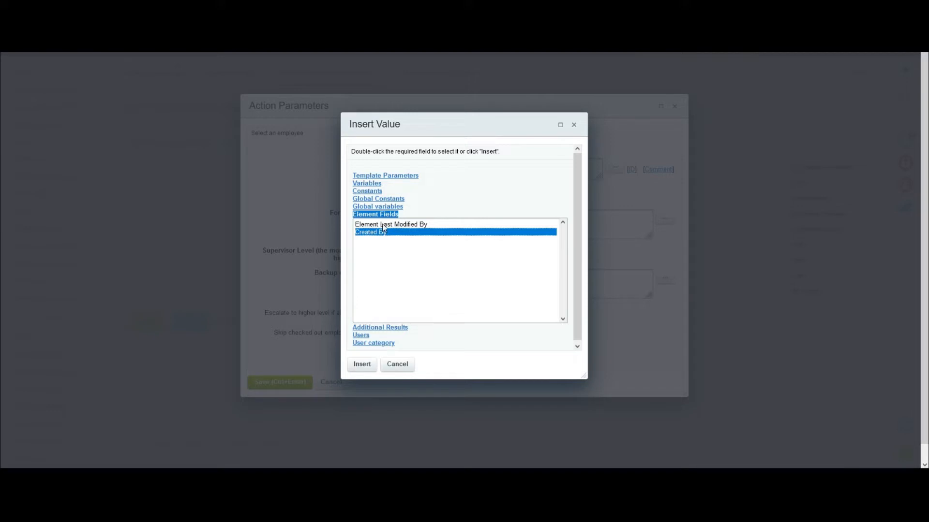
left_click(382, 224)
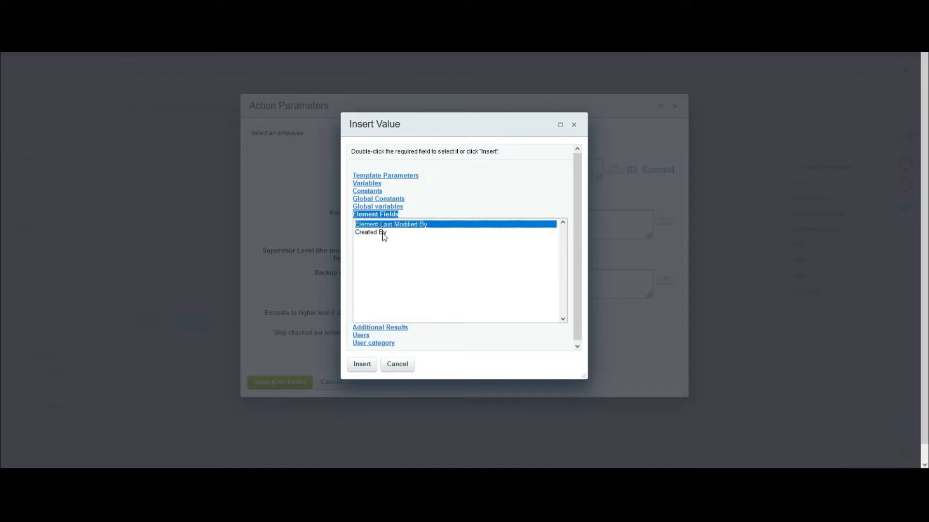
left_click(382, 234)
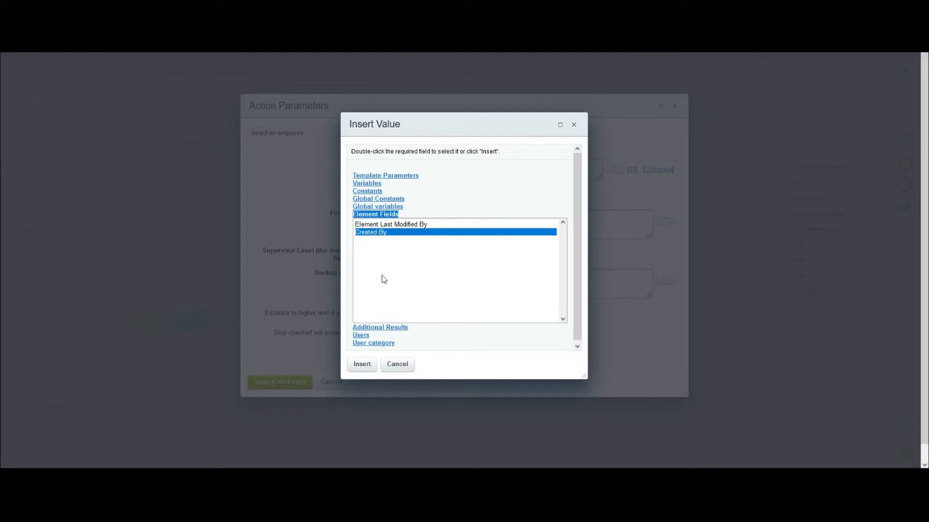
left_click(362, 365)
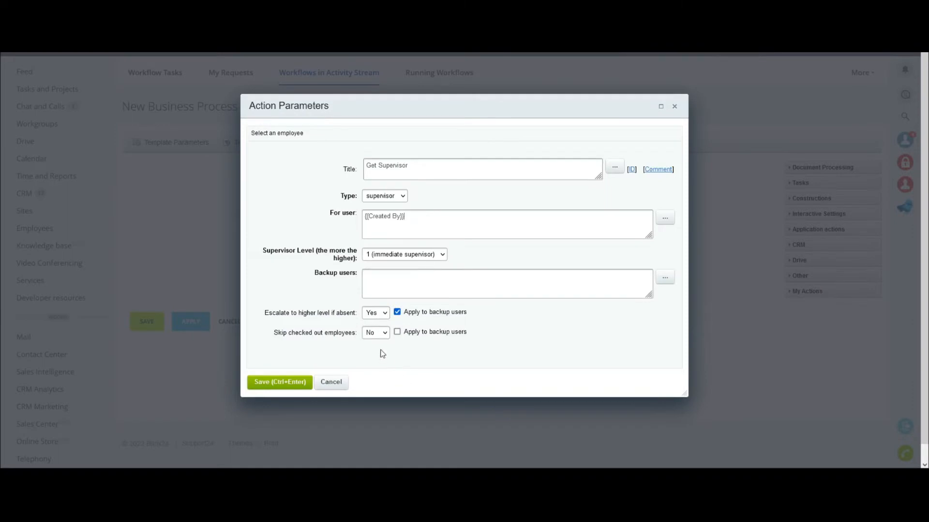
Add the administrator account as backup user of the Get Supervisor action and save its parameters.
left_click_drag(262, 250, 315, 253)
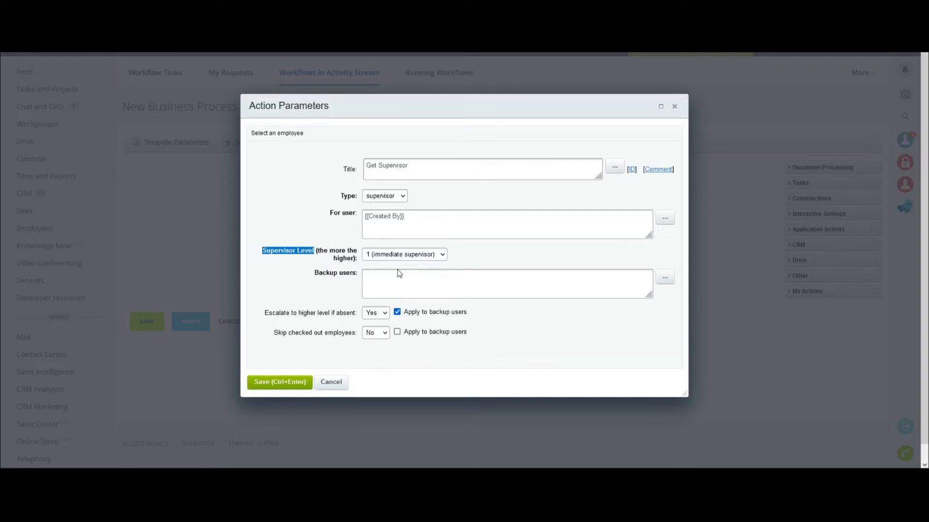
left_click(382, 278)
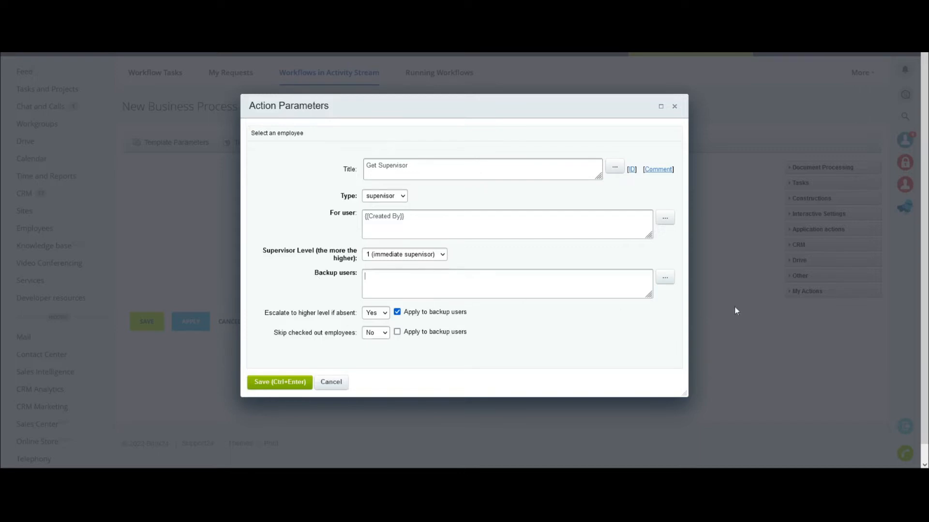
left_click(663, 281)
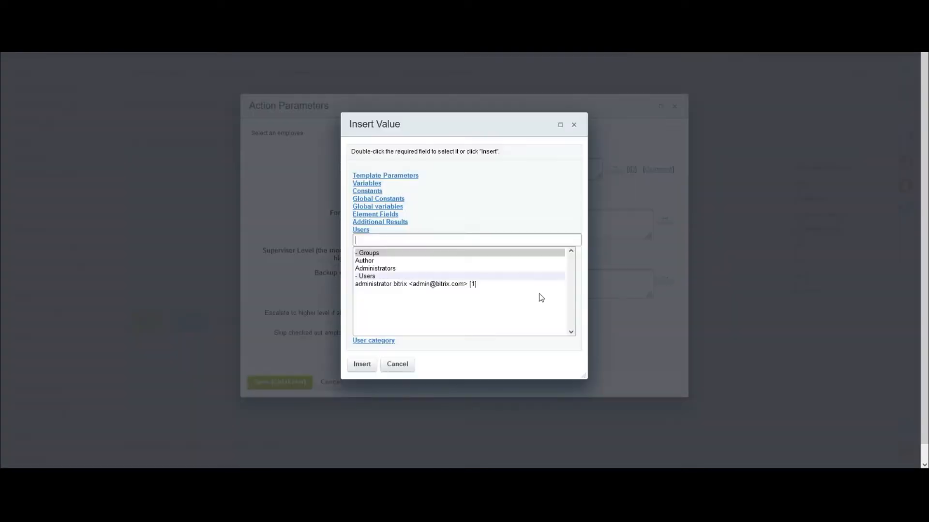
left_click(374, 288)
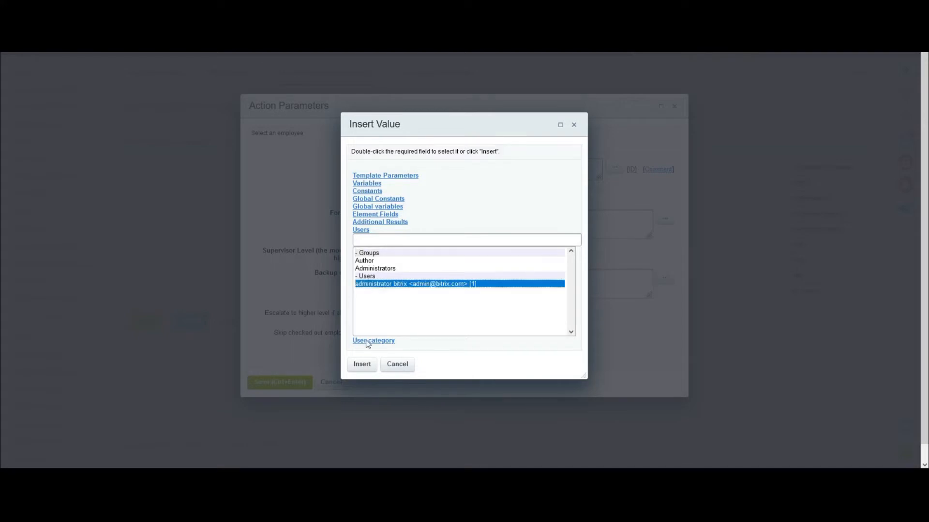
left_click(363, 366)
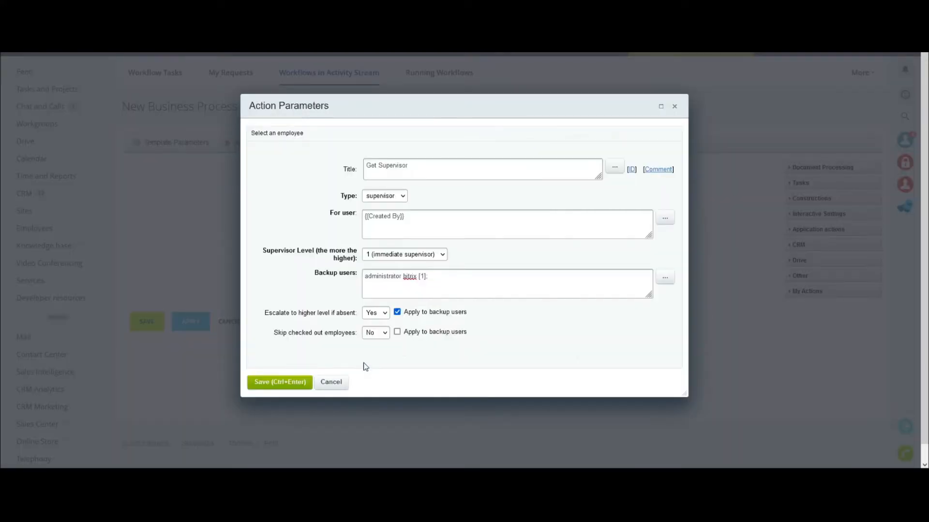
left_click_drag(259, 315, 356, 320)
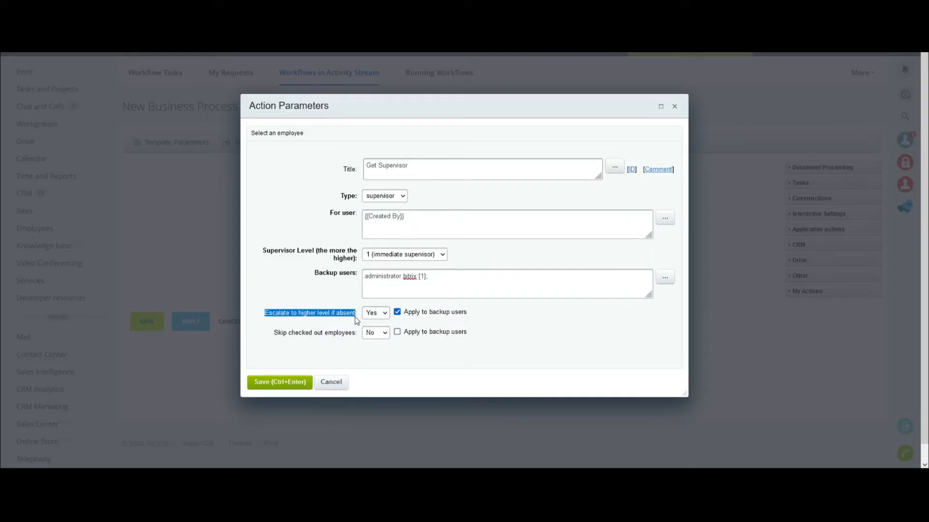
left_click_drag(472, 314, 406, 317)
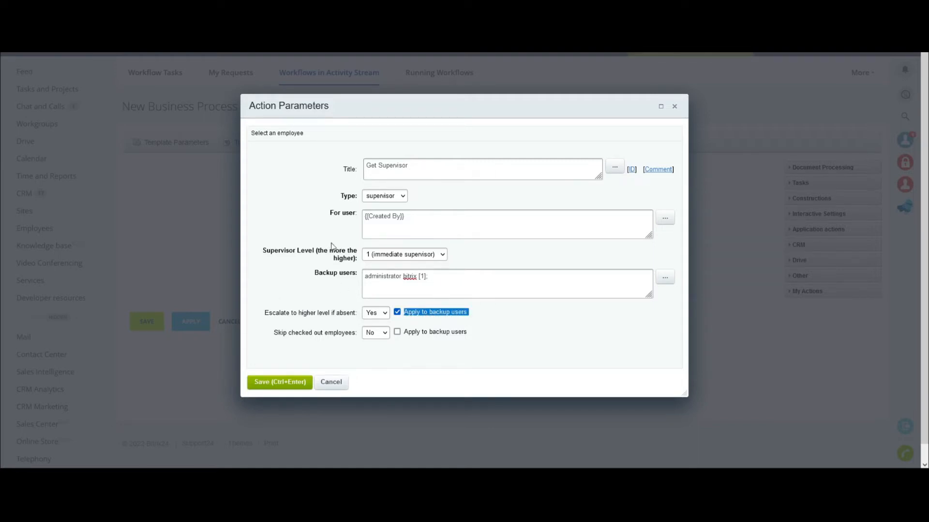
left_click(297, 386)
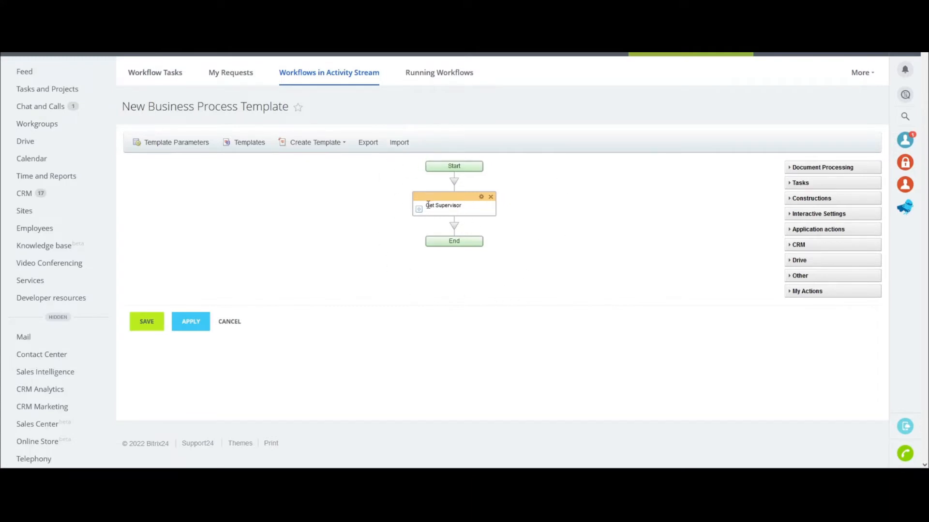
Insert an Approve element task between Get Supervisor and End in the business process diagram.
left_click_drag(427, 205, 472, 203)
left_click(454, 226)
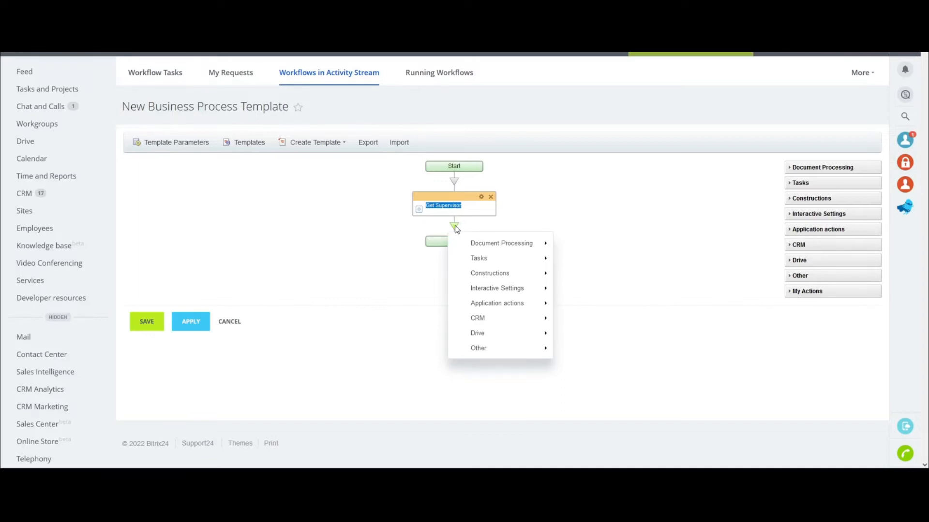
mouse_move(483, 261)
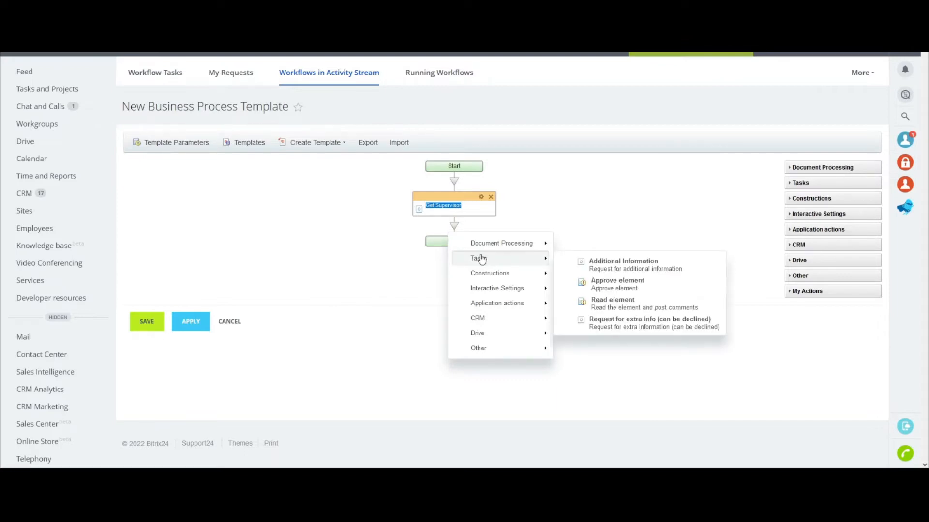
left_click(605, 283)
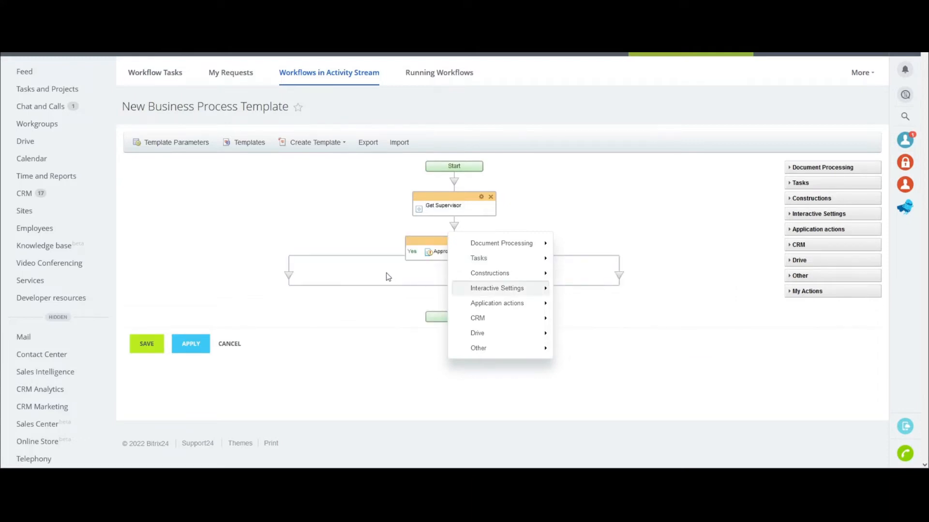
left_click(415, 274)
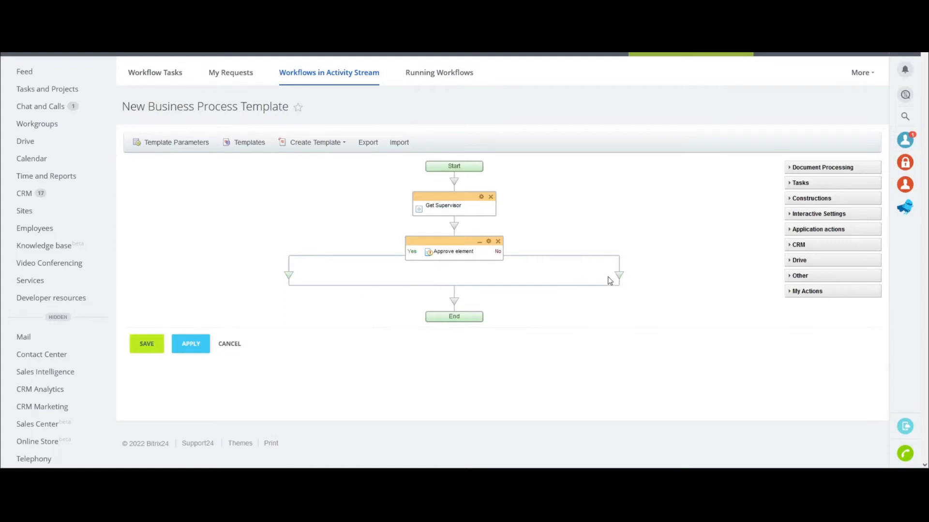
Open the Approve element action's parameters and change its title to "Supervisor Approval".
left_click(489, 242)
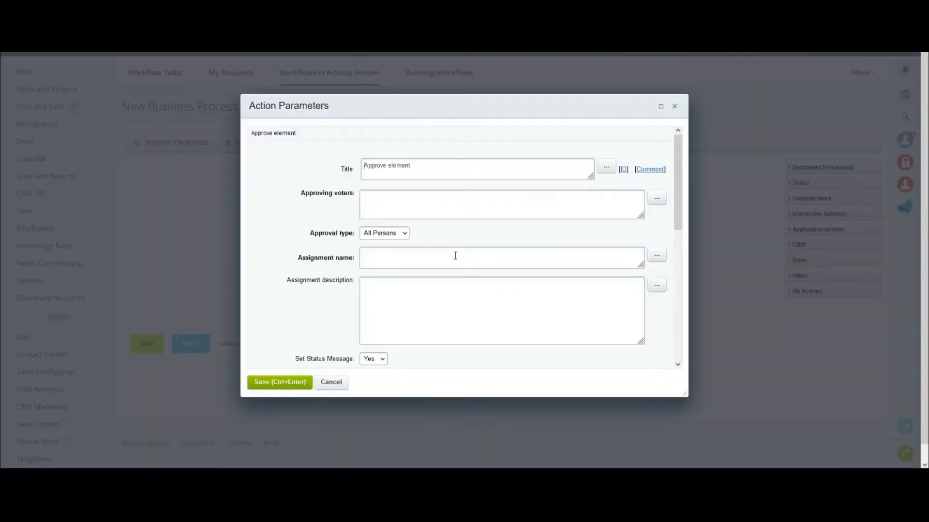
triple_click(428, 164)
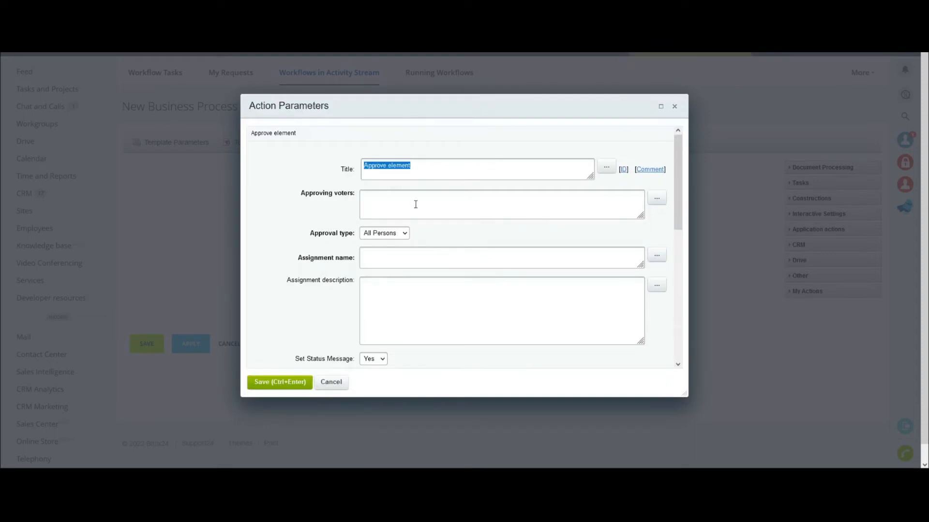
type("Per")
key("BackSpace")
key("BackSpace")
key("BackSpace")
type("SUpe")
key("BackSpace")
key("BackSpace")
key("BackSpace")
type("upervisor Approval")
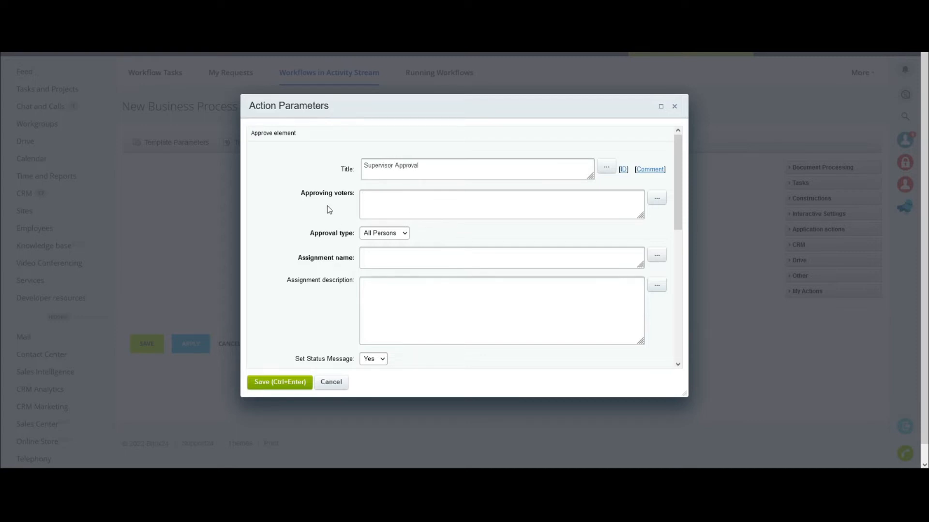
Set the approving voters to the Selected Employee result of the Get Supervisor action.
left_click_drag(300, 193, 362, 196)
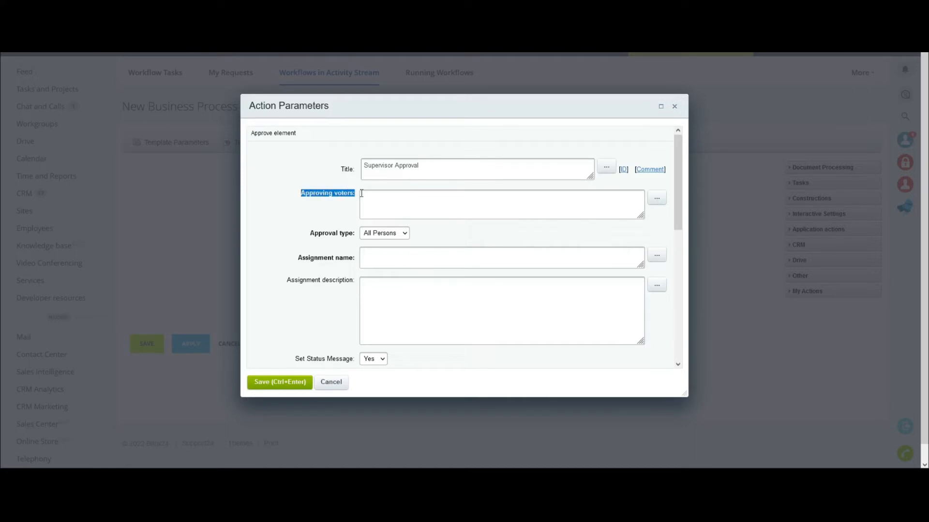
left_click(377, 201)
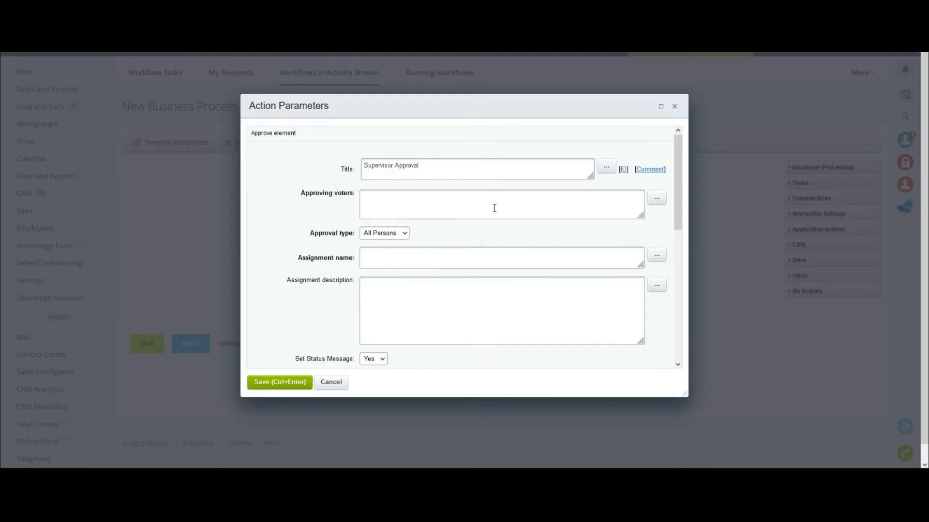
left_click(657, 201)
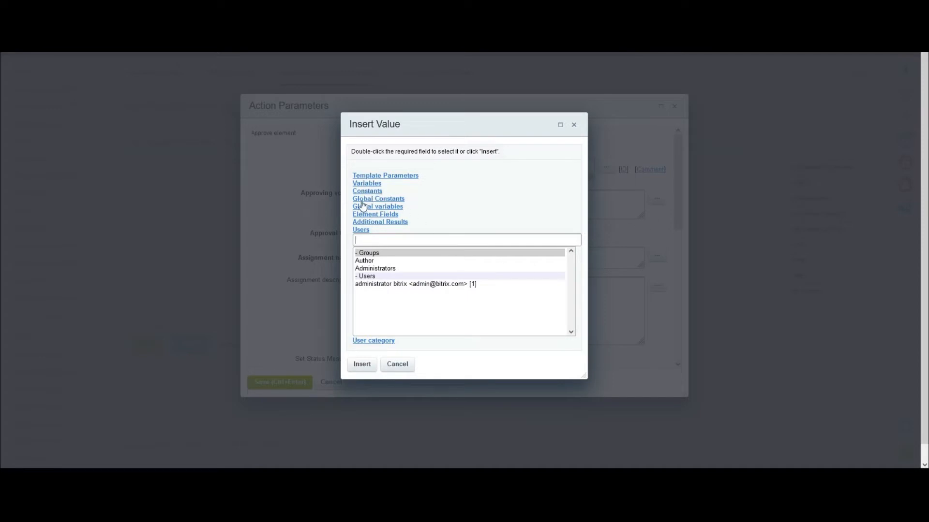
left_click_drag(420, 224, 352, 228)
left_click(394, 225)
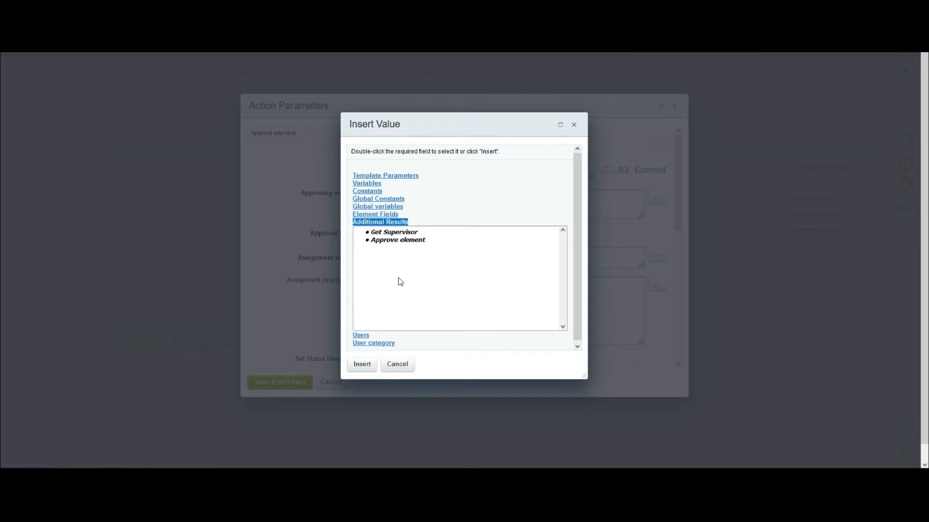
left_click(392, 233)
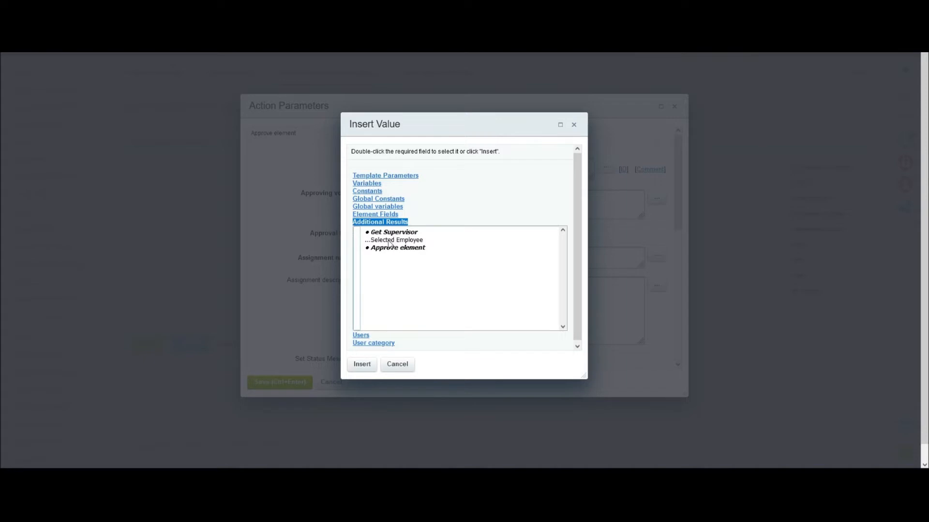
left_click(392, 240)
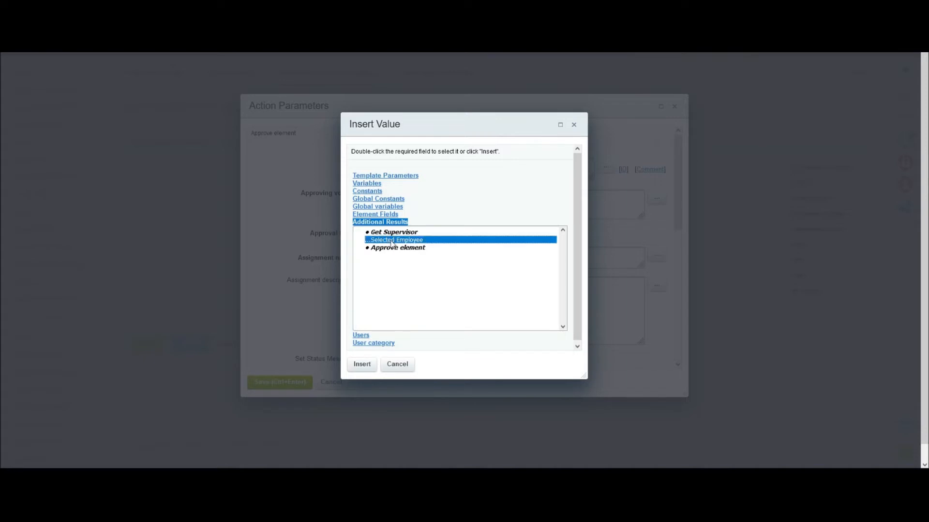
left_click(363, 366)
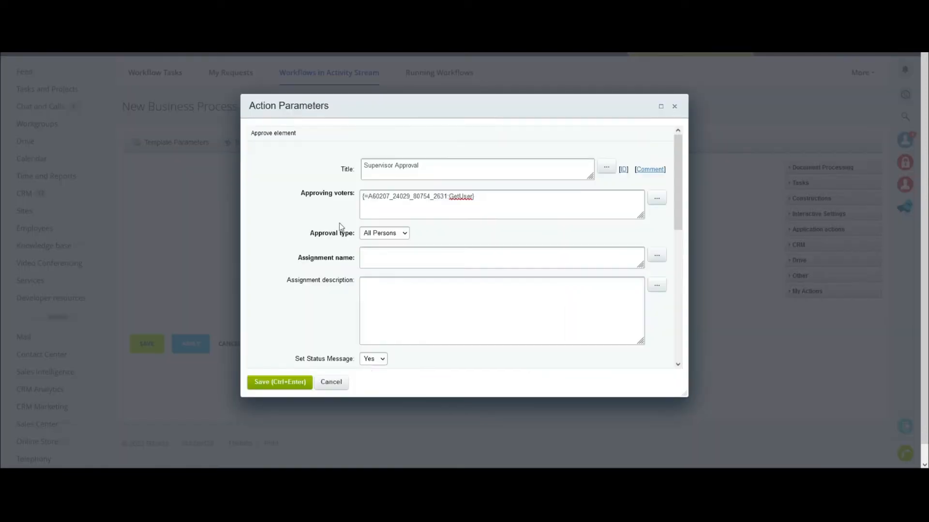
left_click_drag(474, 197, 361, 197)
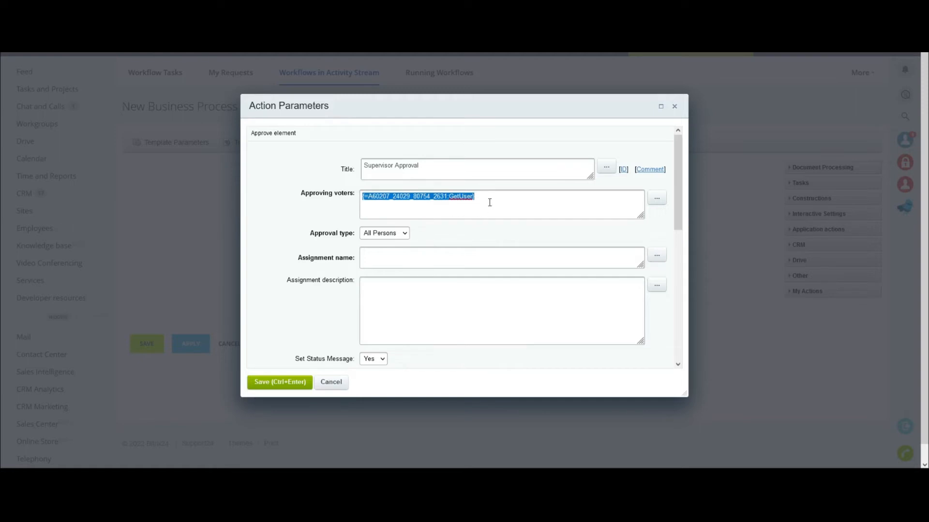
Set the approval type of the Supervisor Approval action to Vote and review its minimum acceptance percentage setting.
left_click_drag(304, 237, 387, 238)
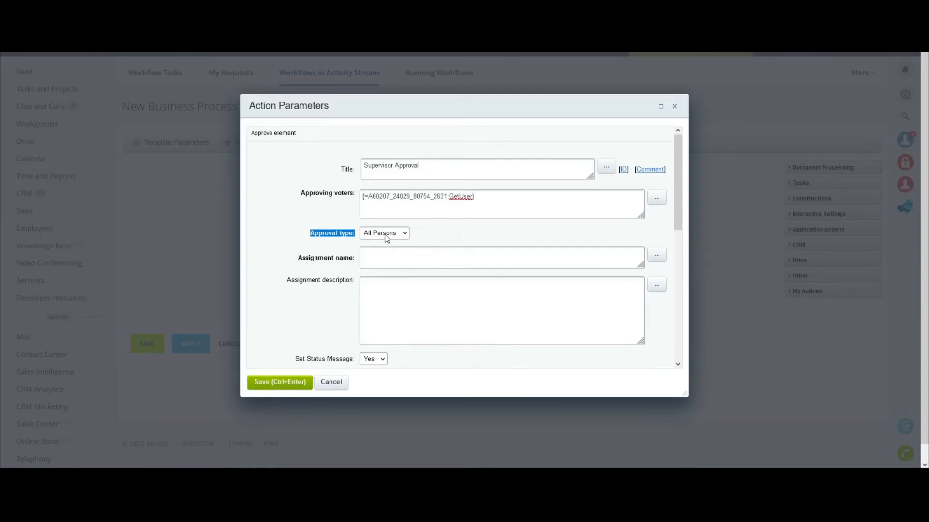
left_click(491, 197)
left_click(379, 260)
key("Down")
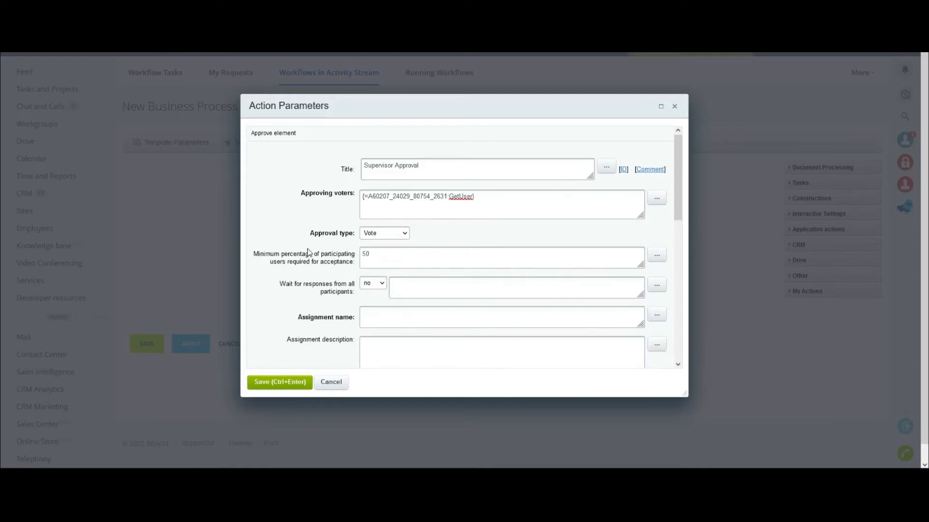
scroll(308, 252, "down", 1)
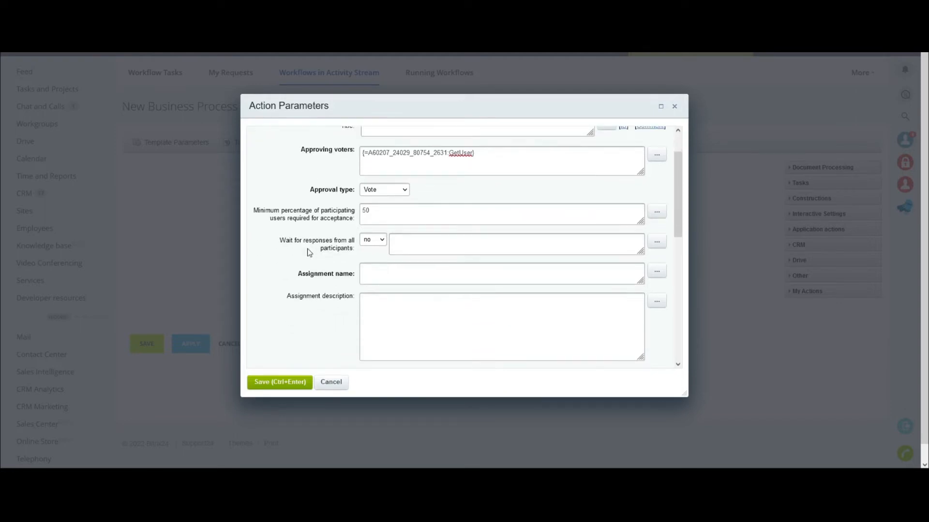
left_click_drag(253, 209, 357, 220)
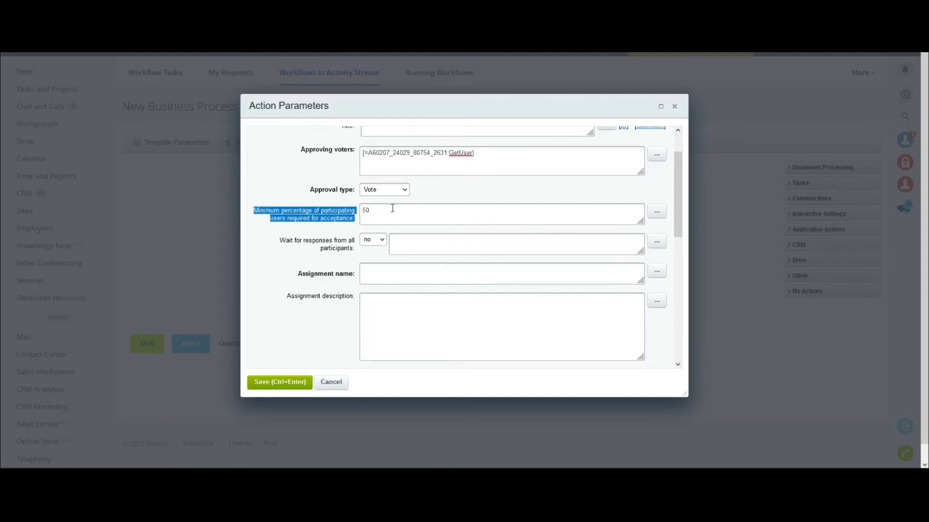
Set the approval type of the Supervisor Approval action to Any Person.
left_click(389, 209)
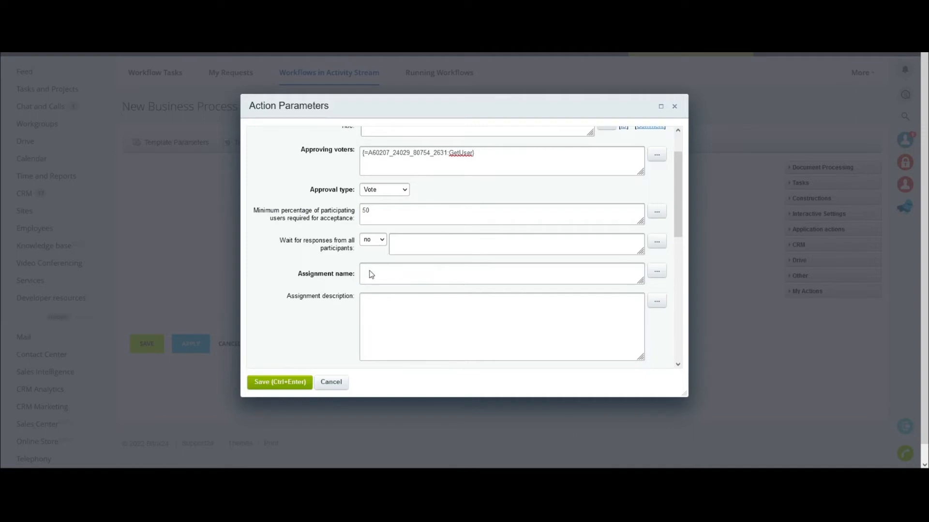
left_click_drag(381, 215, 353, 209)
left_click(379, 191)
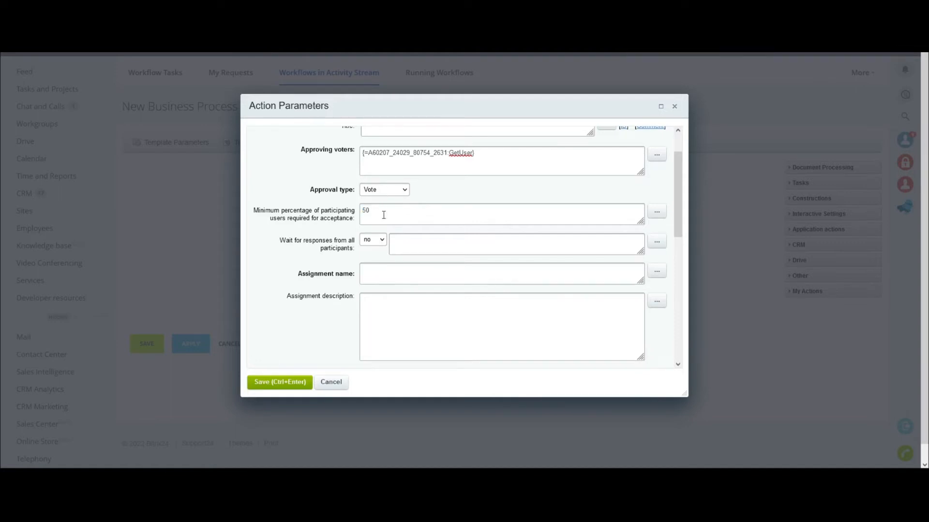
left_click(382, 213)
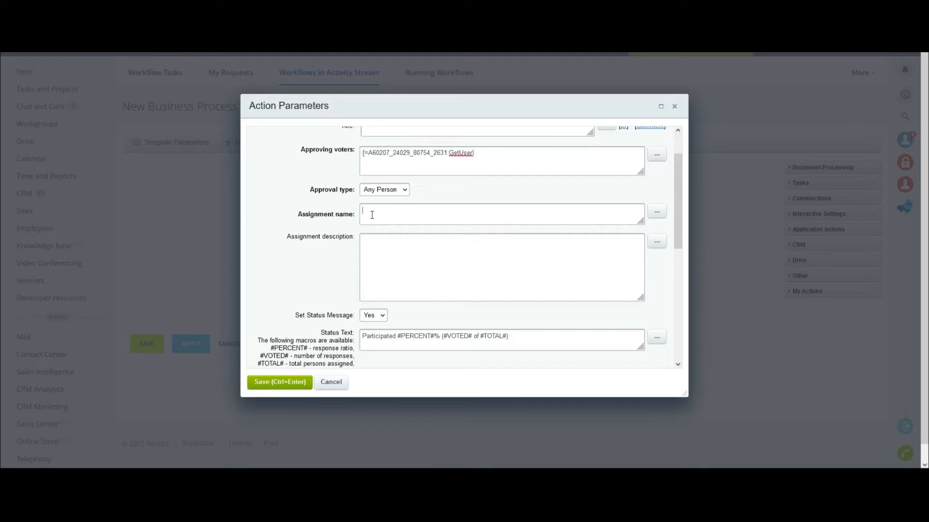
Set the assignment name to "Reimbursement" followed by the inserted Reimburment Name element field.
type("Reimbursement")
left_click(657, 212)
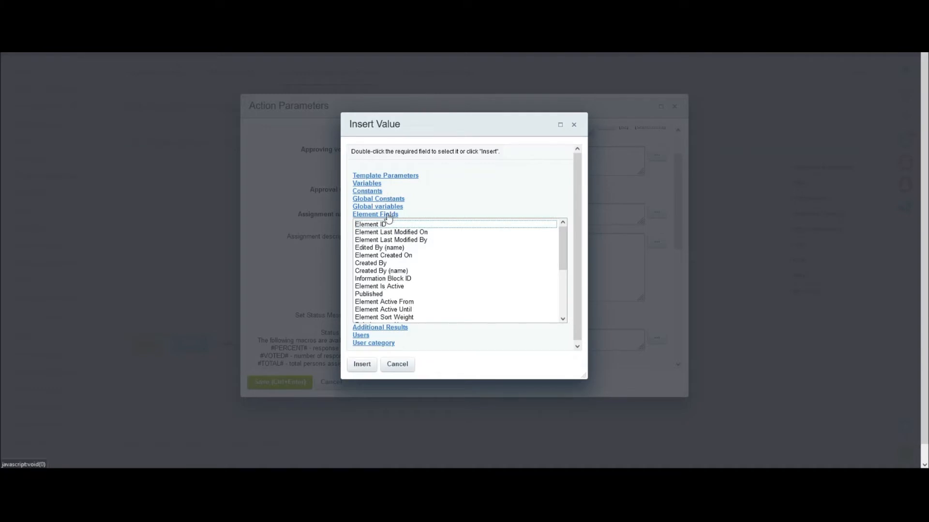
left_click(393, 294)
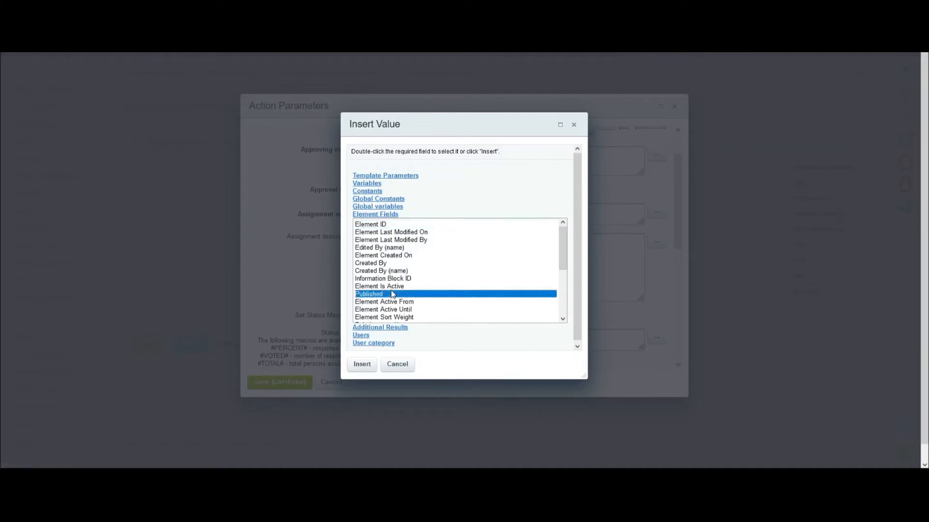
scroll(393, 294, "down", 4)
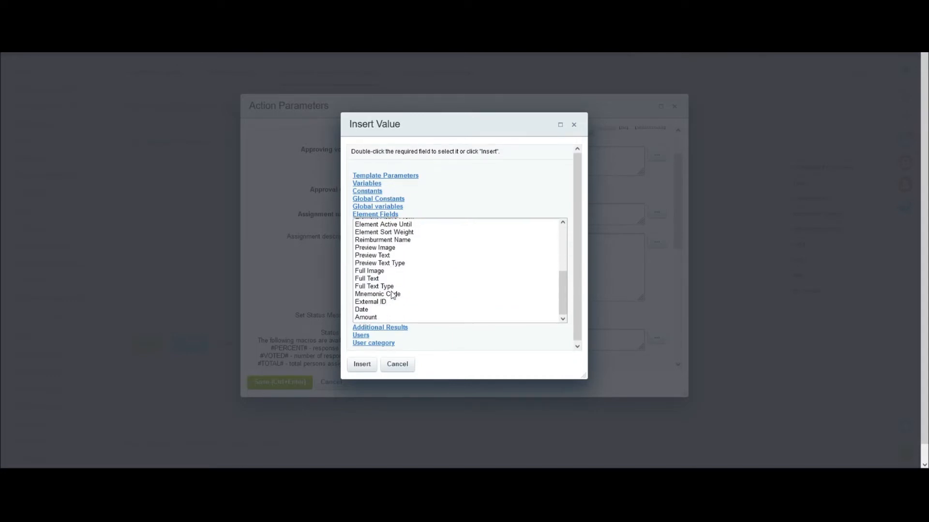
left_click(392, 264)
scroll(392, 265, "up", 4)
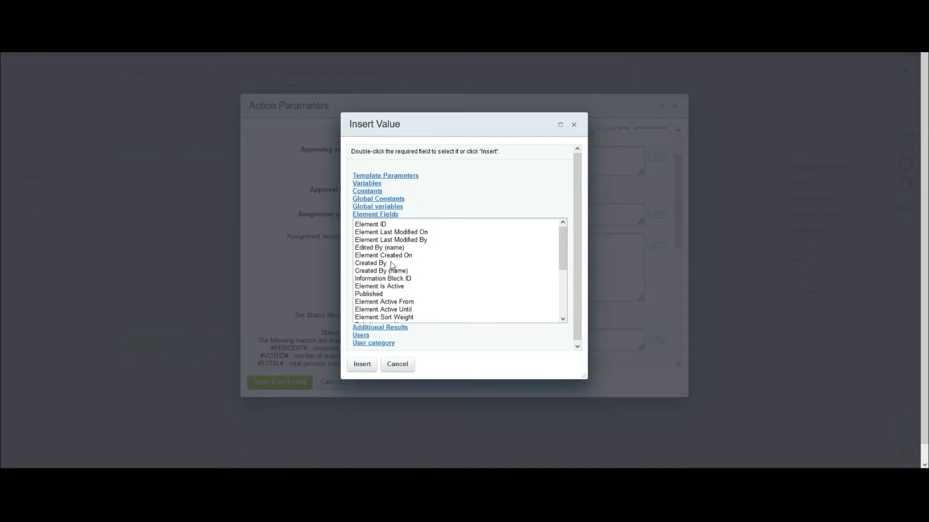
scroll(391, 265, "down", 2)
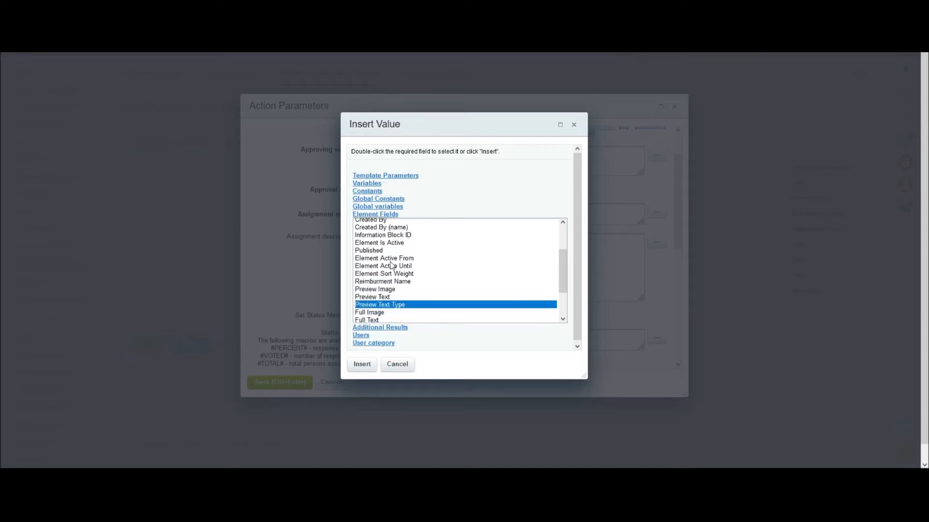
scroll(391, 265, "down", 2)
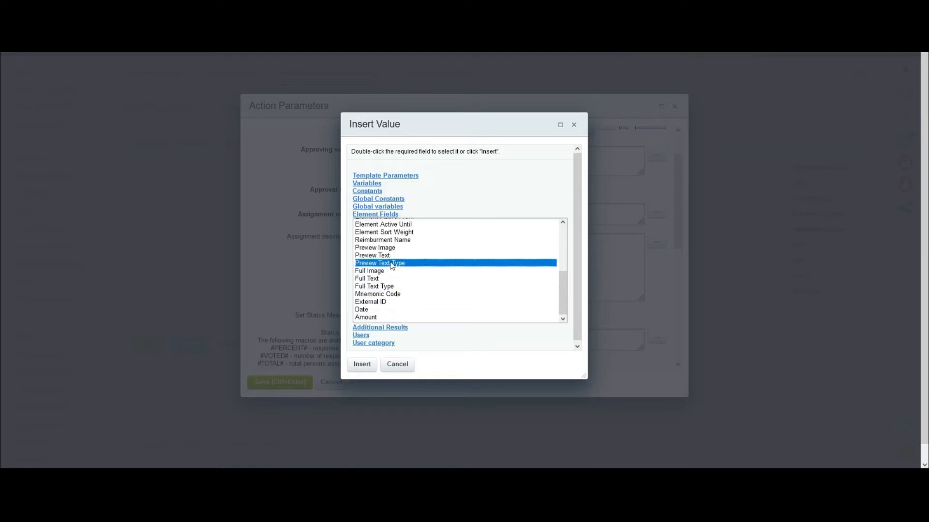
scroll(392, 265, "up", 4)
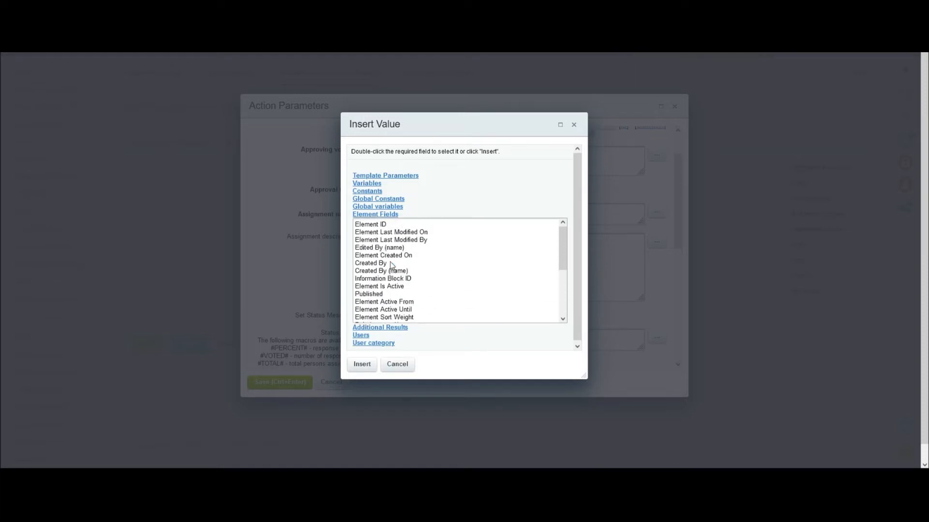
left_click_drag(567, 256, 568, 278)
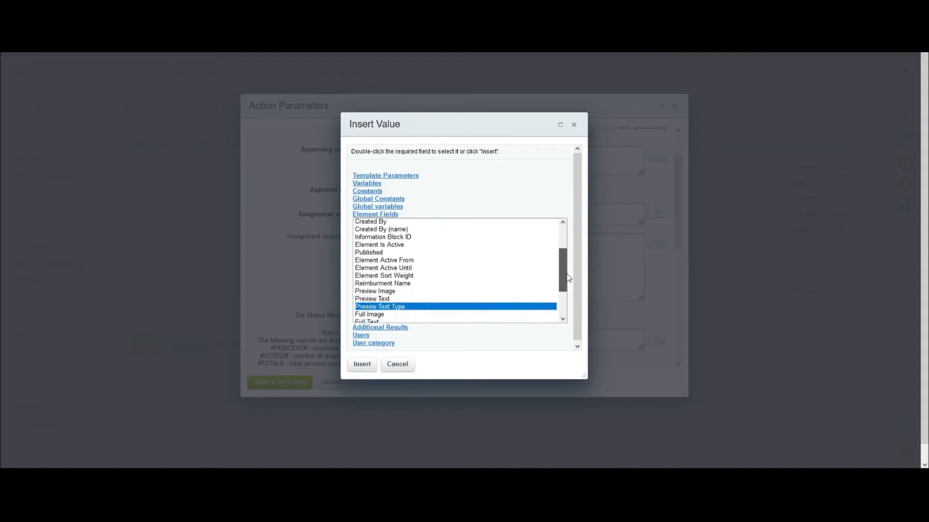
left_click(406, 284)
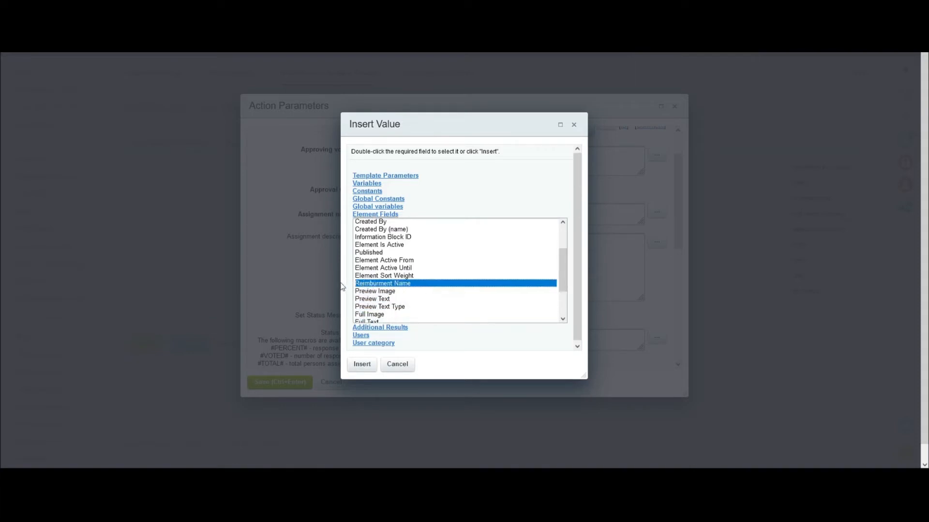
left_click(362, 364)
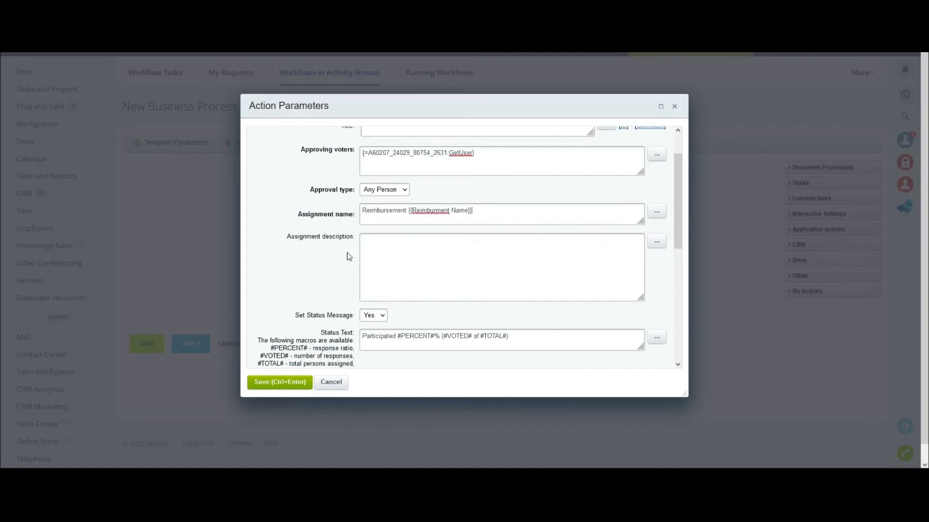
Begin the assignment description with a "Date :" line that ends in the inserted Date element field.
left_click_drag(287, 238, 370, 247)
left_click(368, 246)
type("Date")
left_click(657, 243)
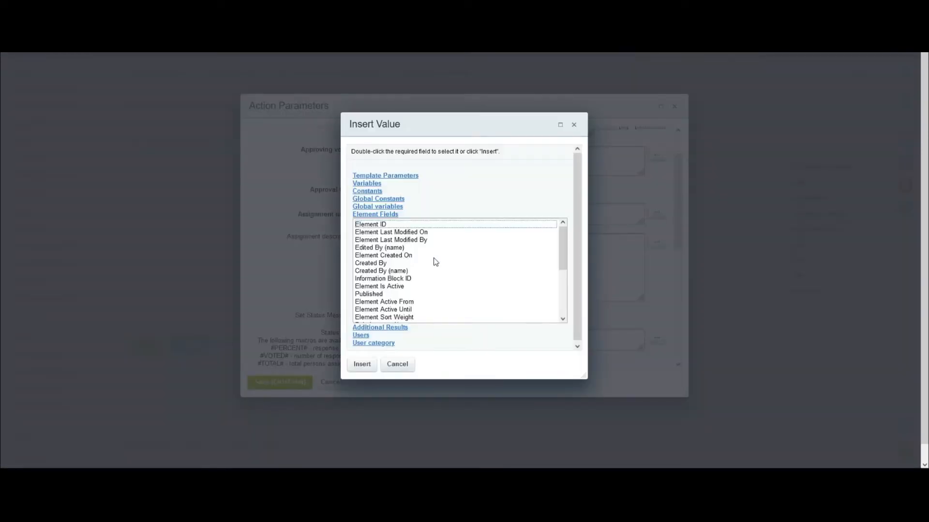
scroll(434, 261, "down", 4)
scroll(387, 314, "down", 2)
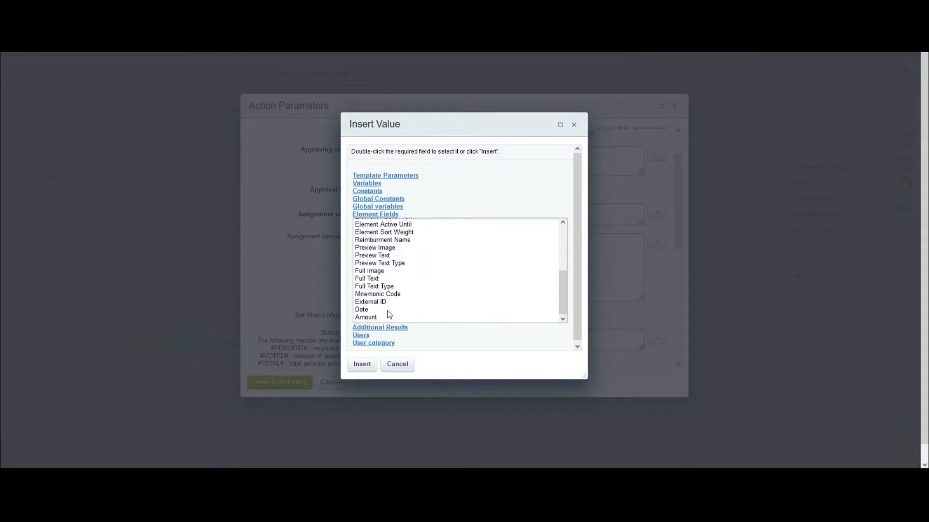
left_click(382, 310)
left_click(362, 364)
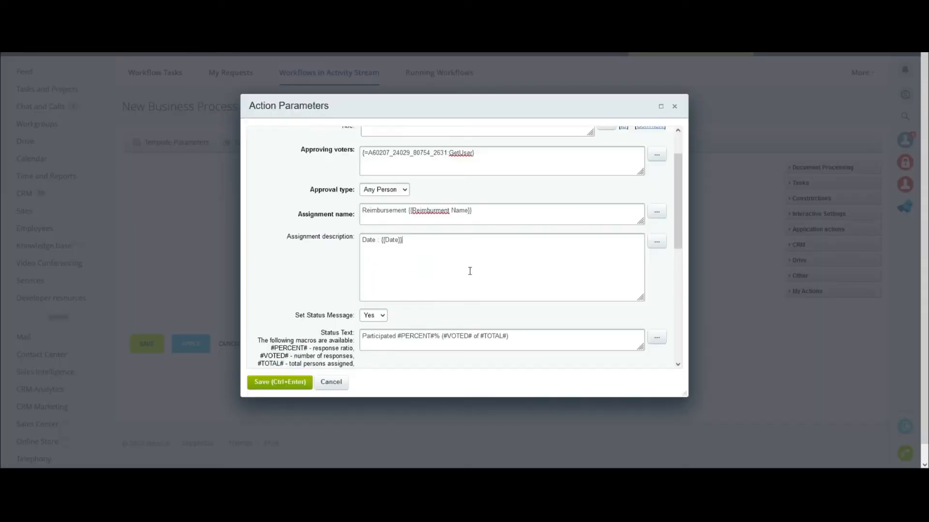
Add an "Amount :" line to the assignment description with the Amount element field inserted after it.
key("Return")
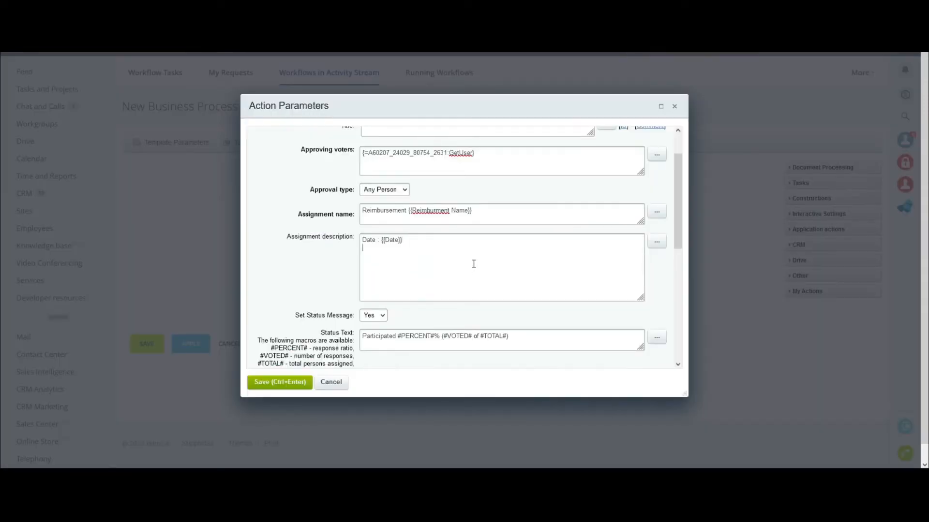
type("Amount :")
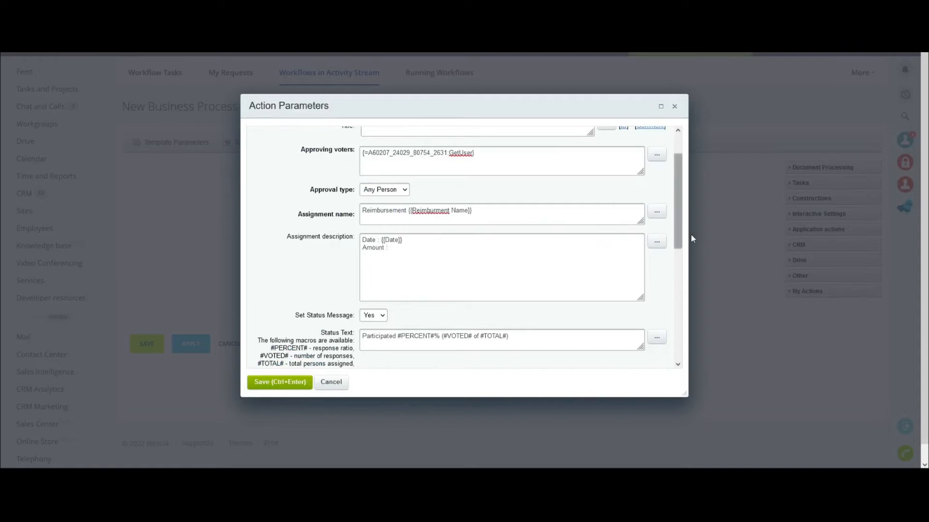
left_click(655, 244)
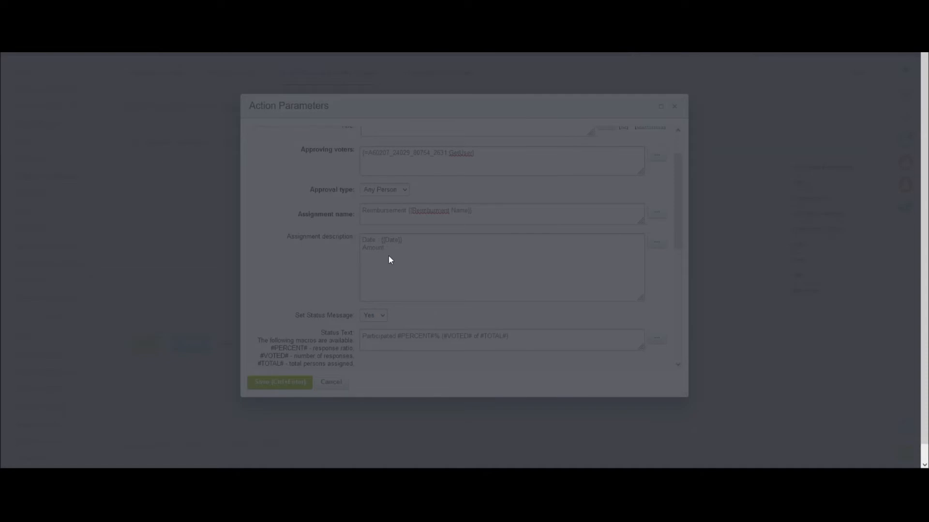
scroll(397, 277, "down", 3)
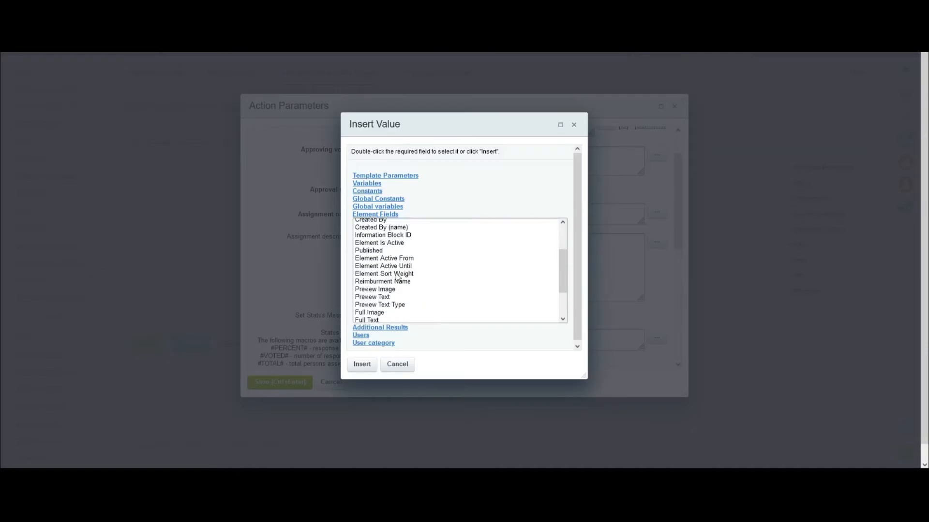
scroll(397, 277, "down", 2)
left_click(369, 318)
left_click(368, 365)
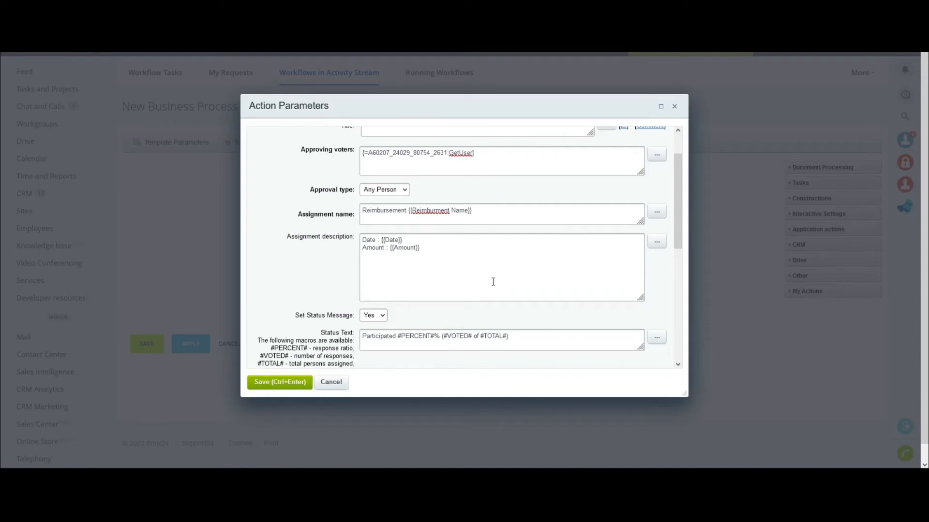
Add the heading "Detail of reimburse" and a blank line above the date line in the assignment description.
key("ctrl+Home")
key("Return")
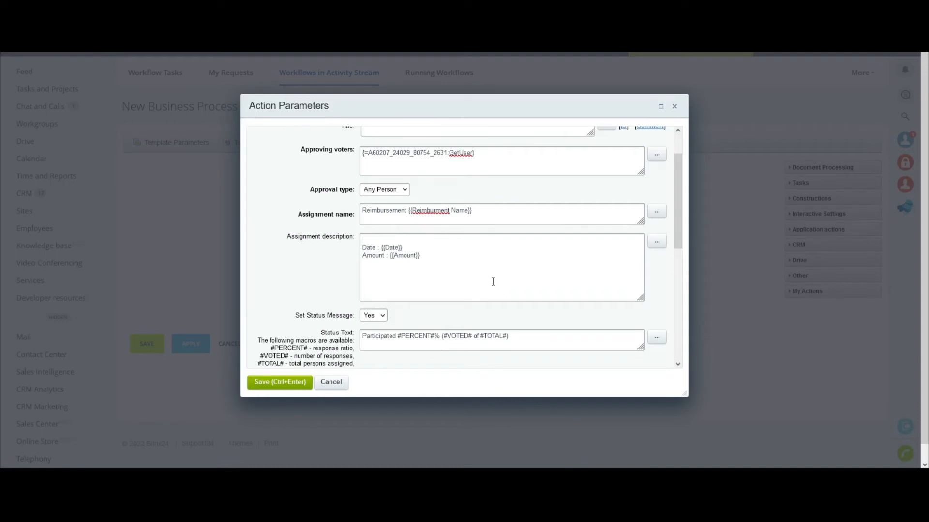
type("Detail of reimburse")
key("Return")
End the assignment description with "Please give your approval of above reimburse", separated from the amount line by a blank line.
key("Return")
type("Pl")
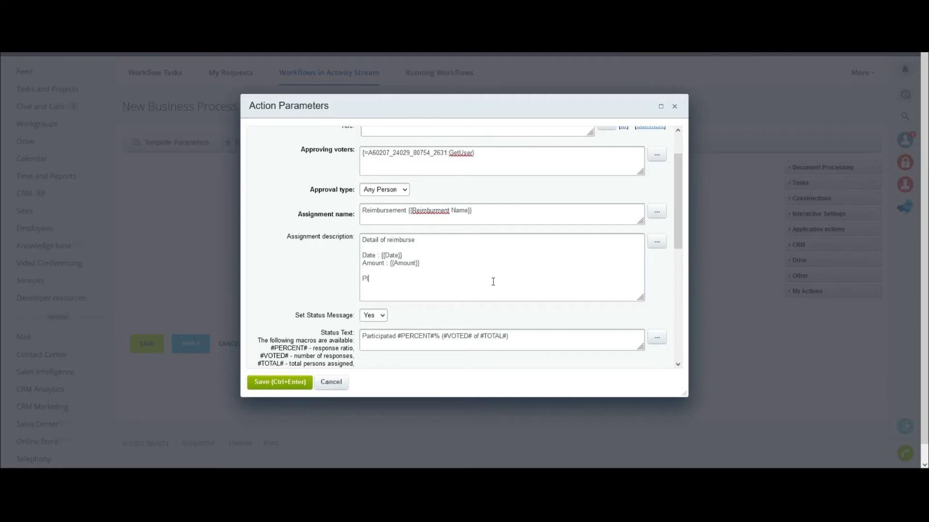
type("ease give")
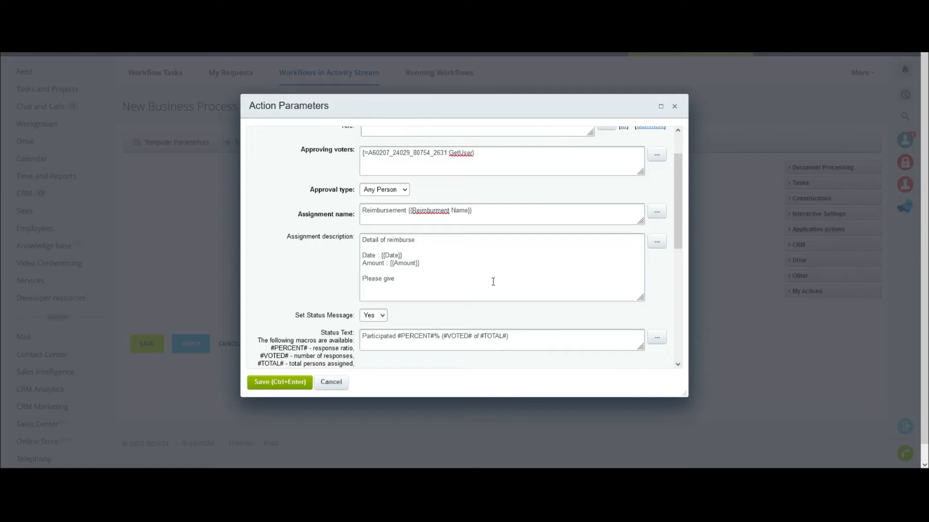
type("your approv")
type("al")
type(" a")
type("of above")
type(" r")
type("eimburse")
Replace the action's status text with "Waiting supervisor approval".
left_click_drag(288, 318, 358, 315)
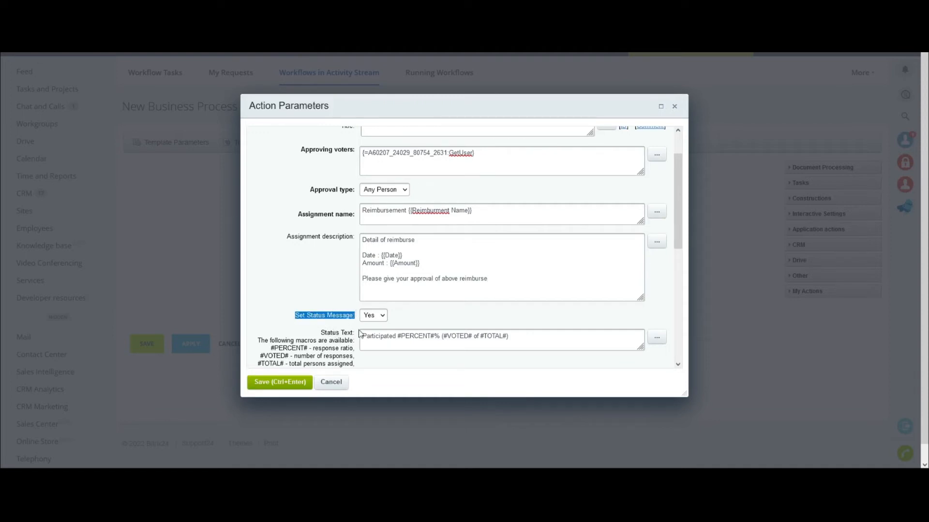
left_click_drag(361, 336, 525, 334)
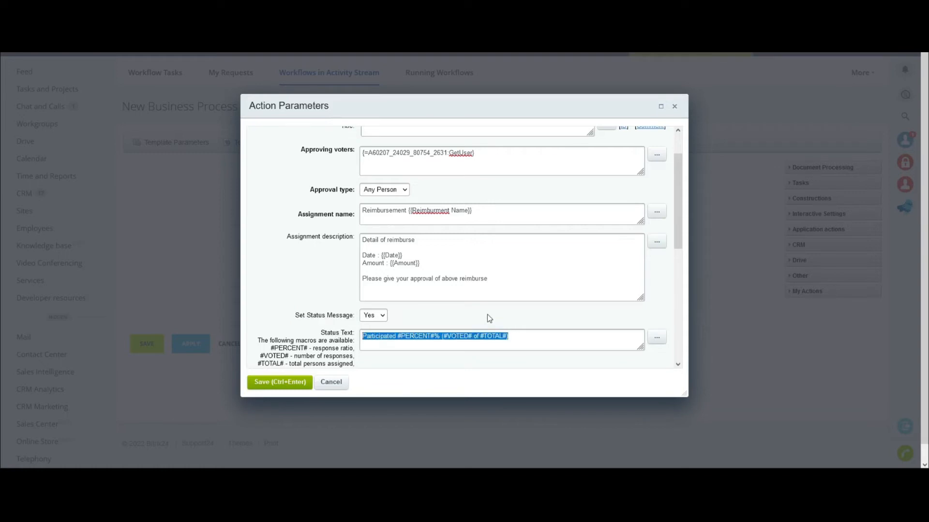
scroll(424, 314, "down", 1)
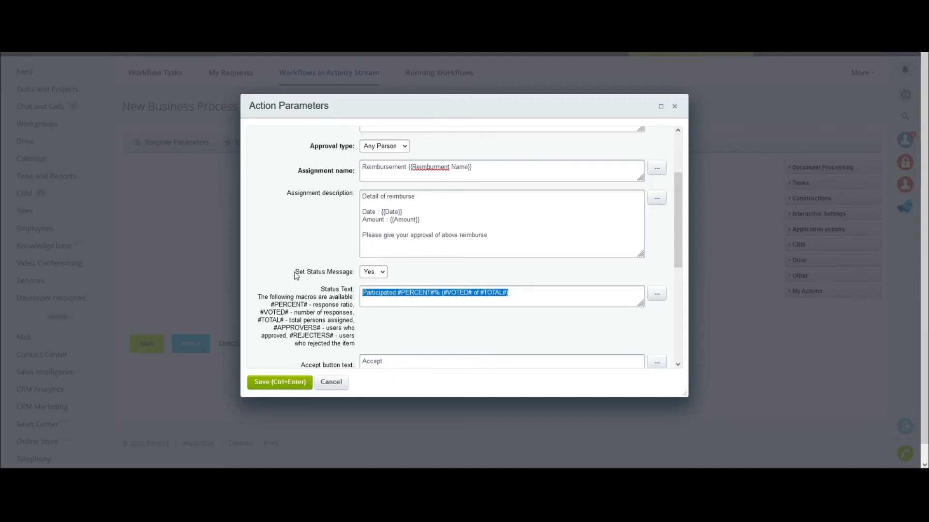
left_click_drag(297, 275, 382, 278)
left_click_drag(531, 296, 354, 297)
type("Wa")
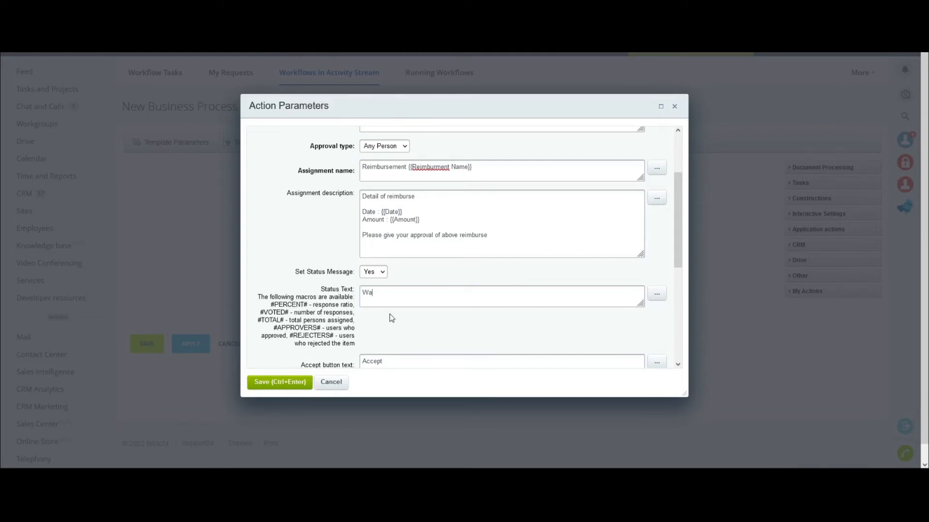
type("iting Su")
key("BackSpace")
type("supervisor approval")
Review the accept and reject button texts and the comment input field setting of the Supervisor Approval action.
scroll(341, 310, "down", 1)
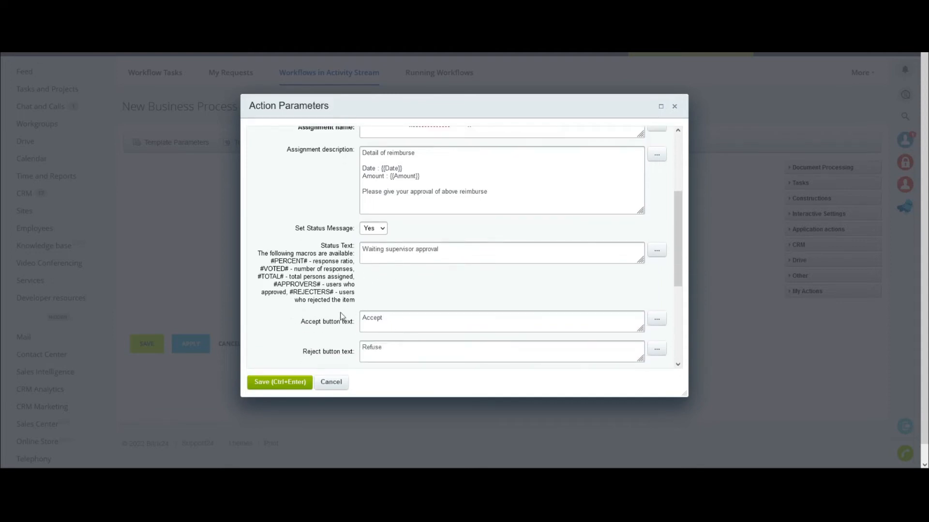
left_click_drag(300, 321, 340, 323)
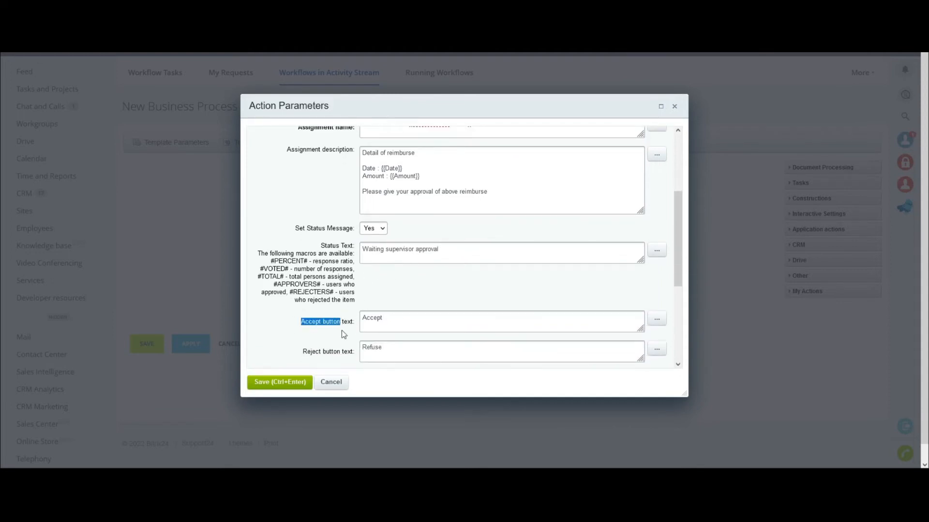
scroll(336, 337, "down", 1)
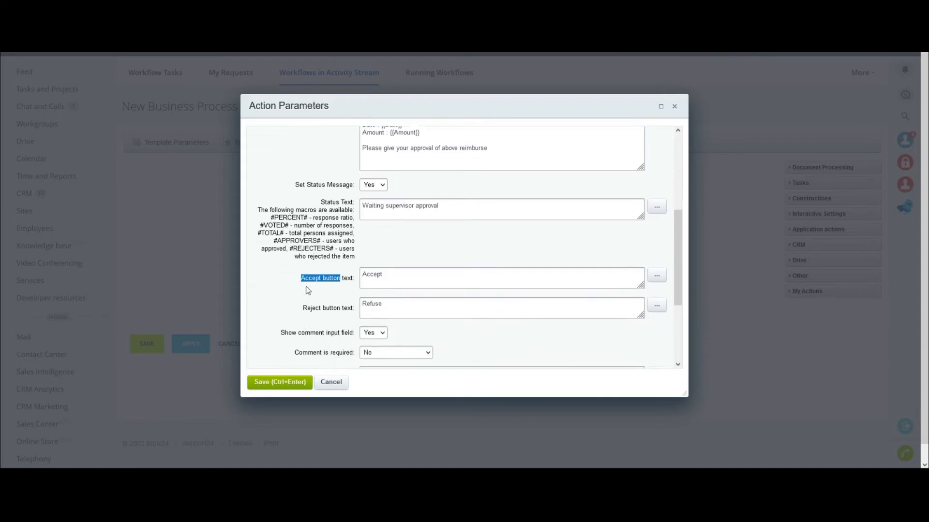
left_click_drag(302, 308, 356, 308)
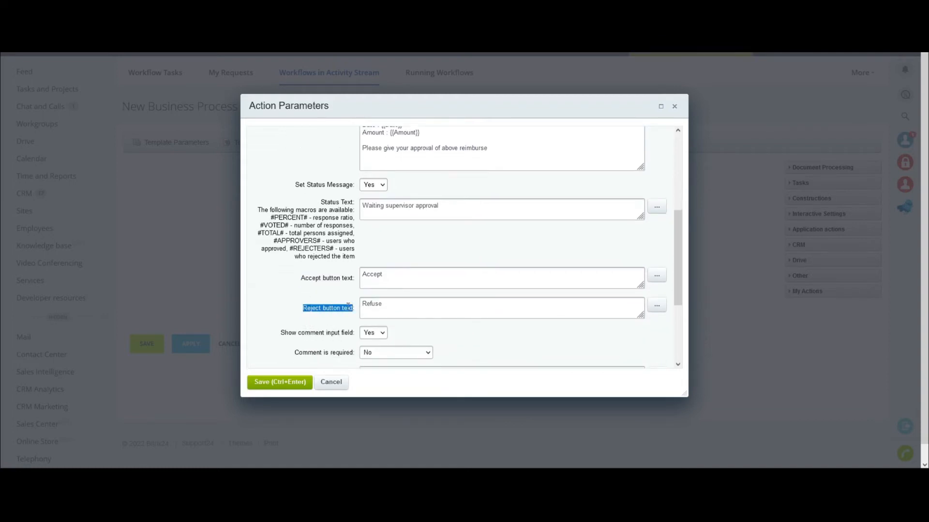
left_click(400, 275)
double_click(400, 274)
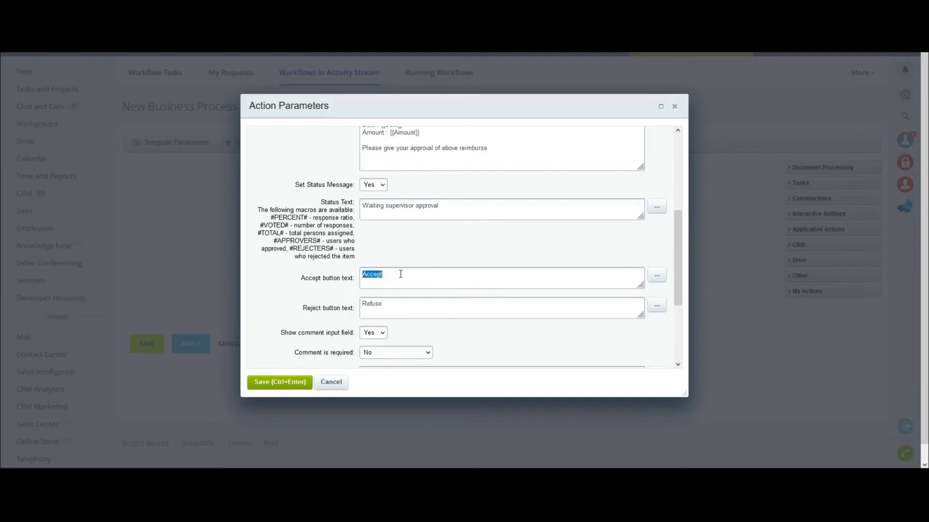
left_click(397, 306)
scroll(399, 308, "down", 1)
scroll(399, 308, "down", 1)
left_click_drag(280, 245, 354, 247)
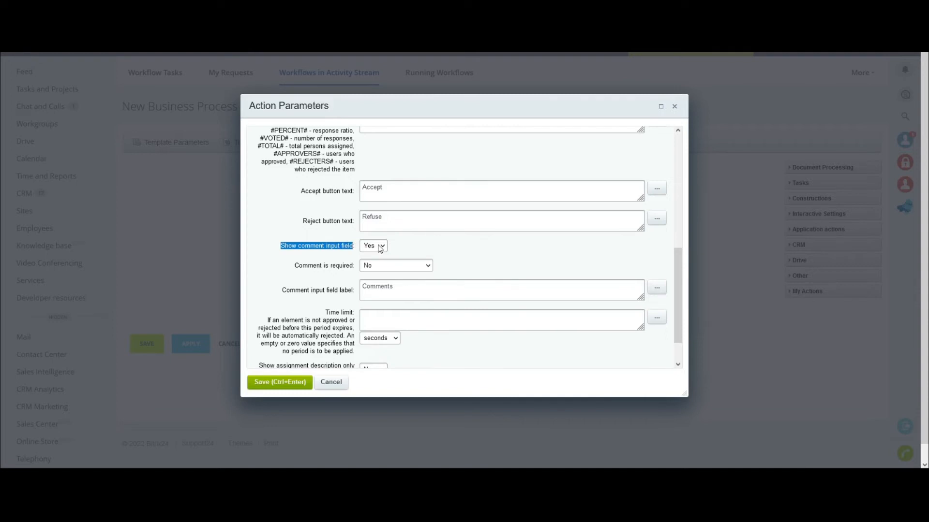
left_click(417, 242)
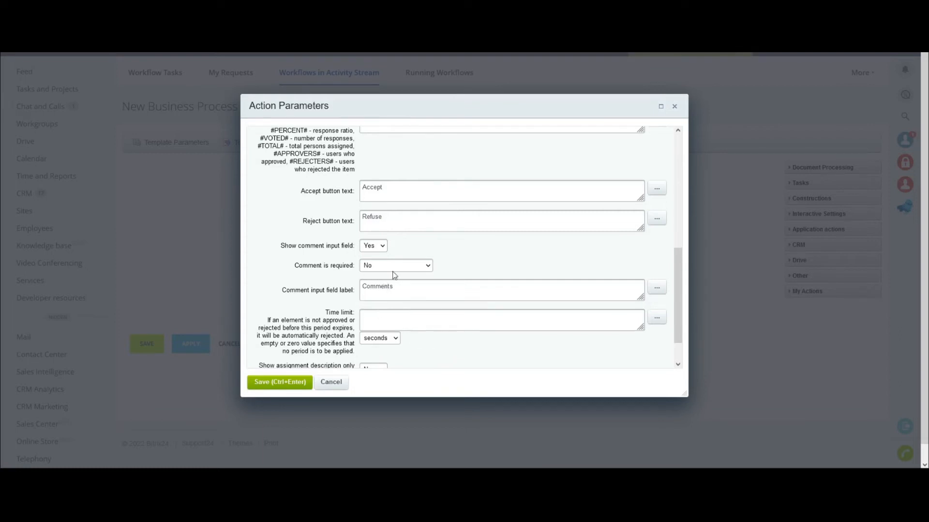
Label the comment input field "Reason" and make the comment required only when declined.
double_click(371, 288)
type("Reason")
left_click(388, 314)
scroll(294, 263, "down", 1)
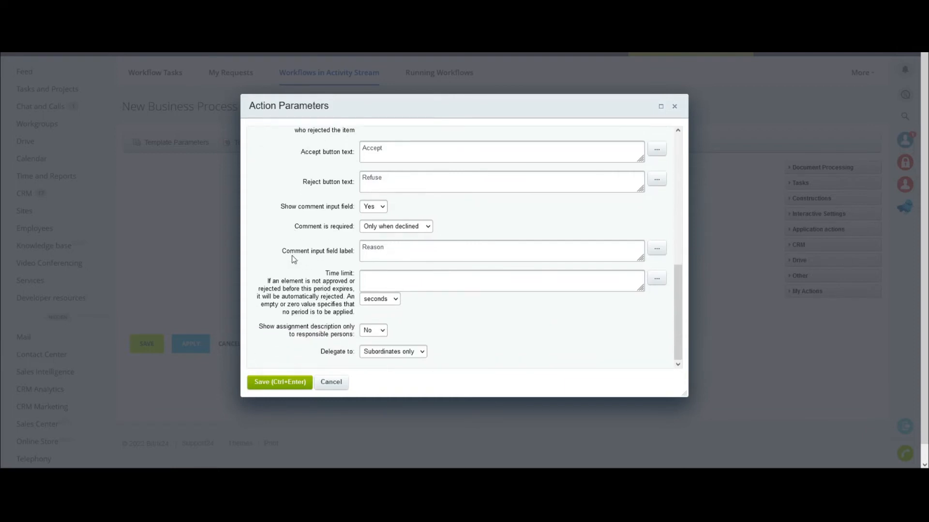
Set delegation of the Supervisor Approval action to Nobody, leave its time limit empty, and save the action.
left_click_drag(323, 276, 353, 297)
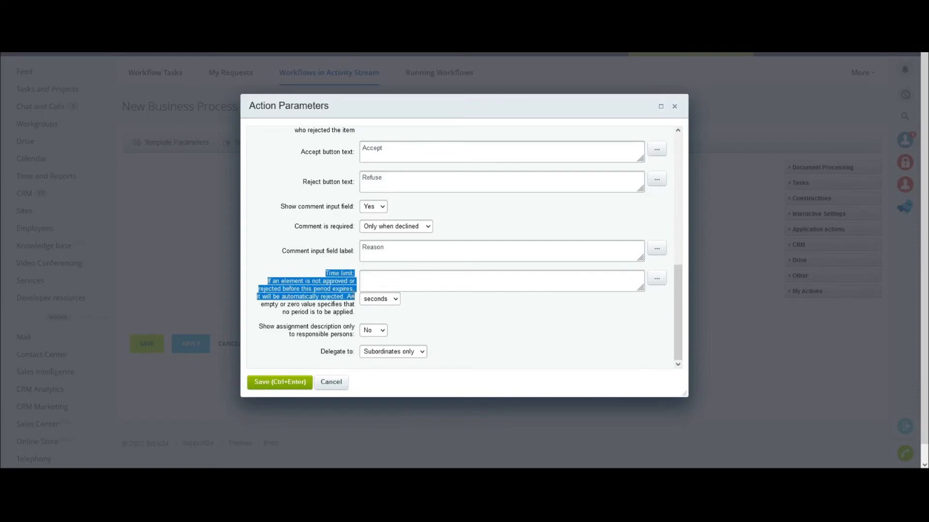
left_click(392, 281)
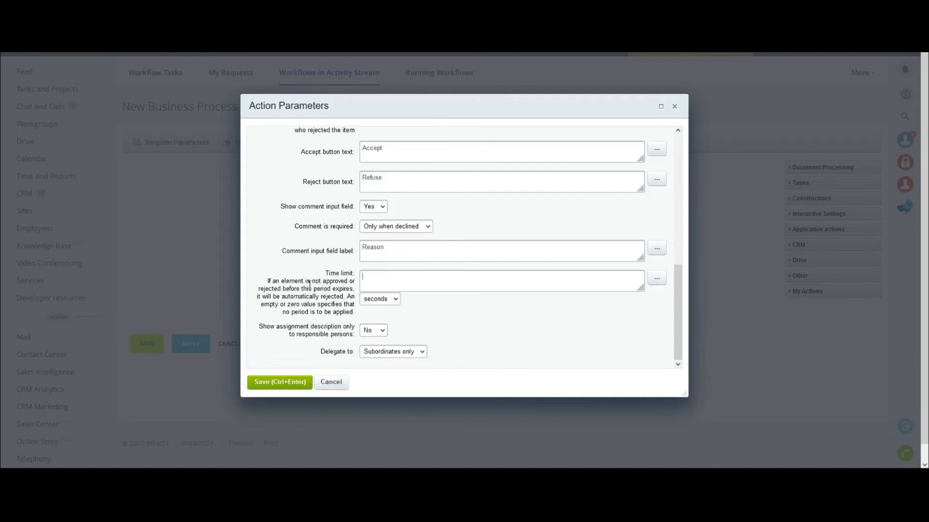
scroll(290, 298, "down", 1)
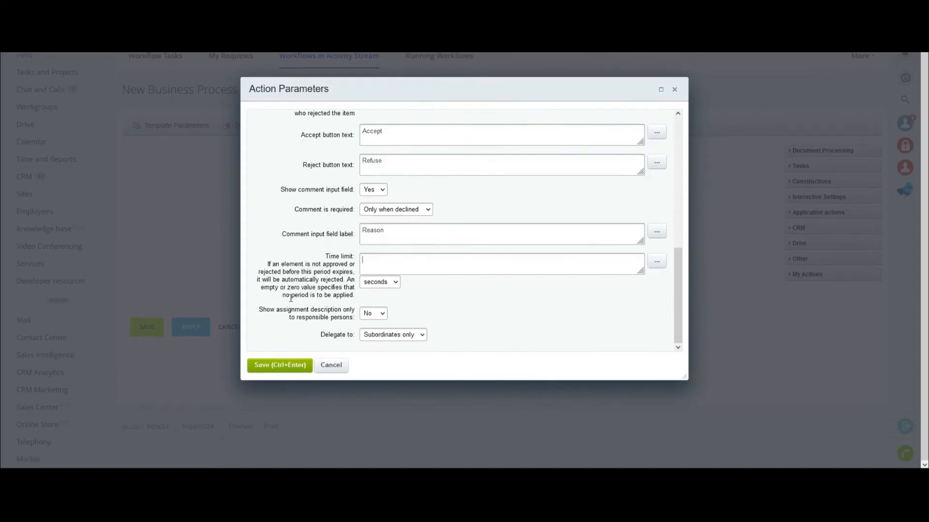
left_click_drag(319, 335, 358, 338)
left_click(389, 358)
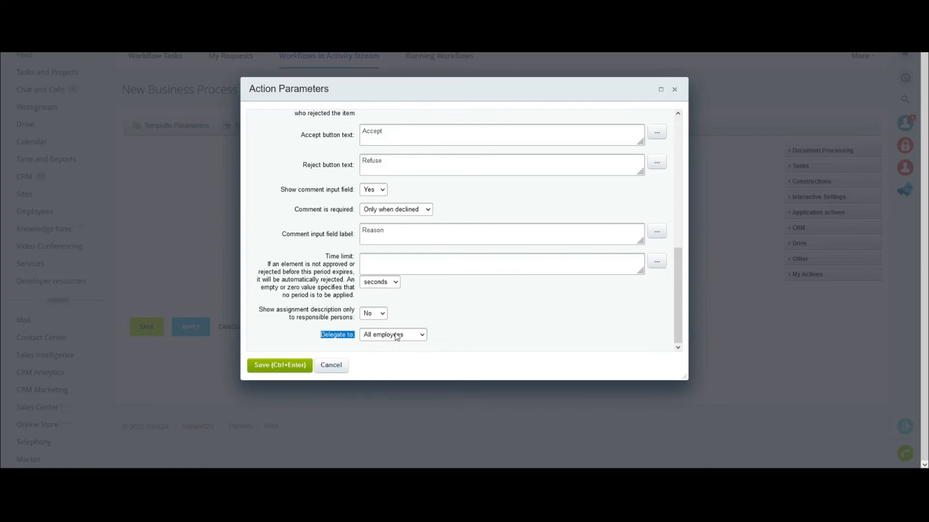
key("Down")
left_click(454, 333)
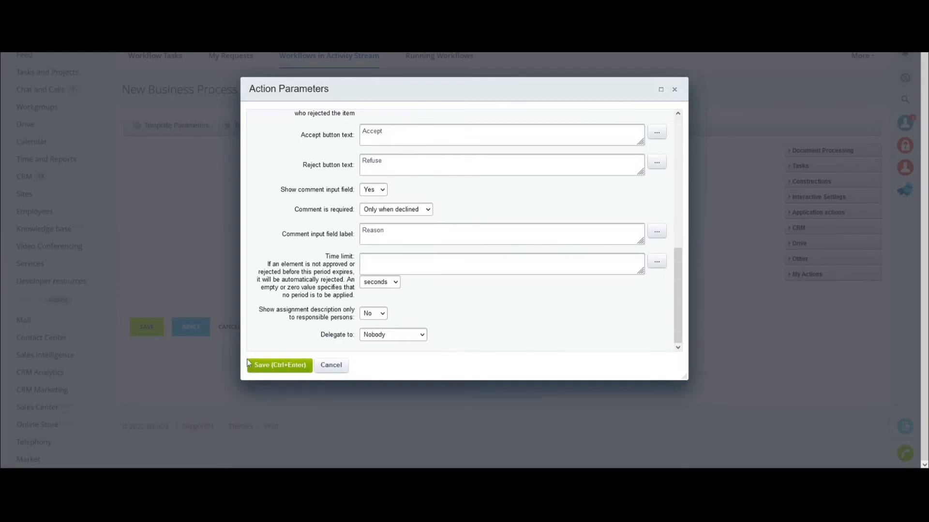
left_click(287, 369)
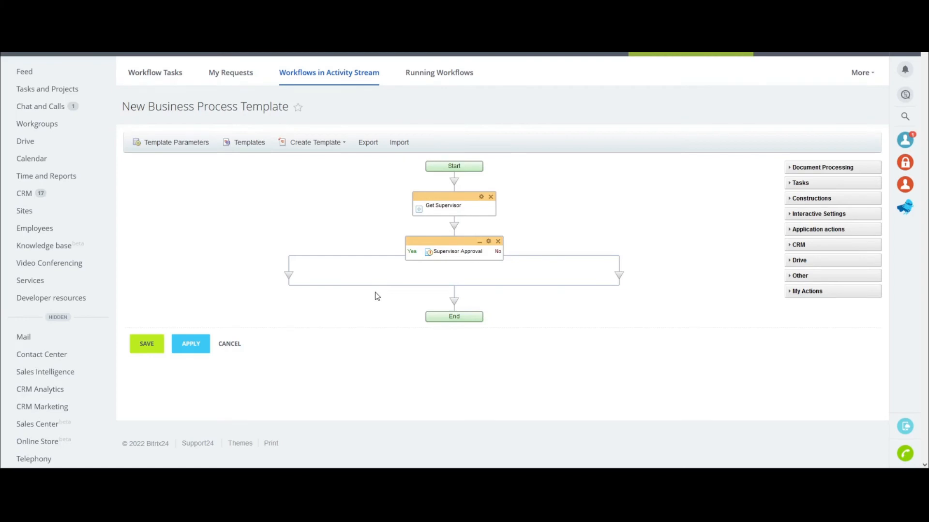
Add a User notification action to the Yes branch of Supervisor Approval and title it "Notif agree".
left_click(289, 277)
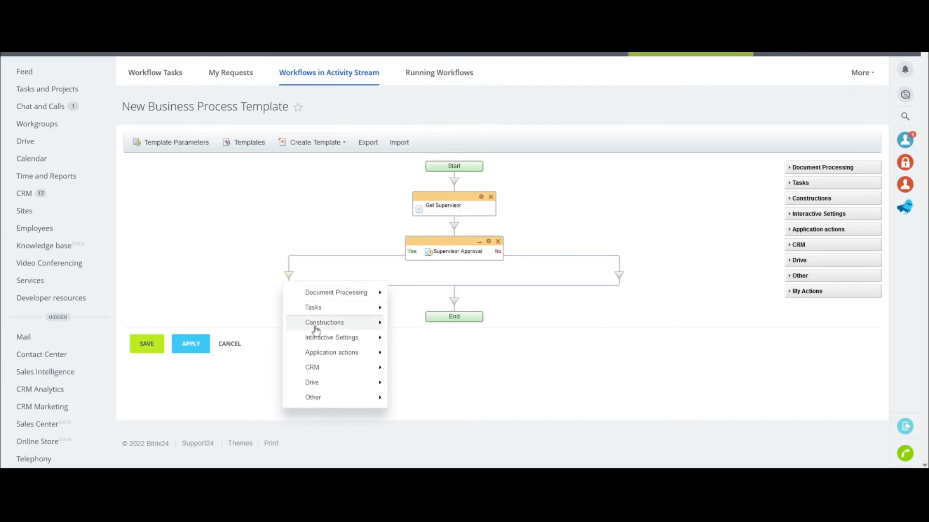
mouse_move(334, 344)
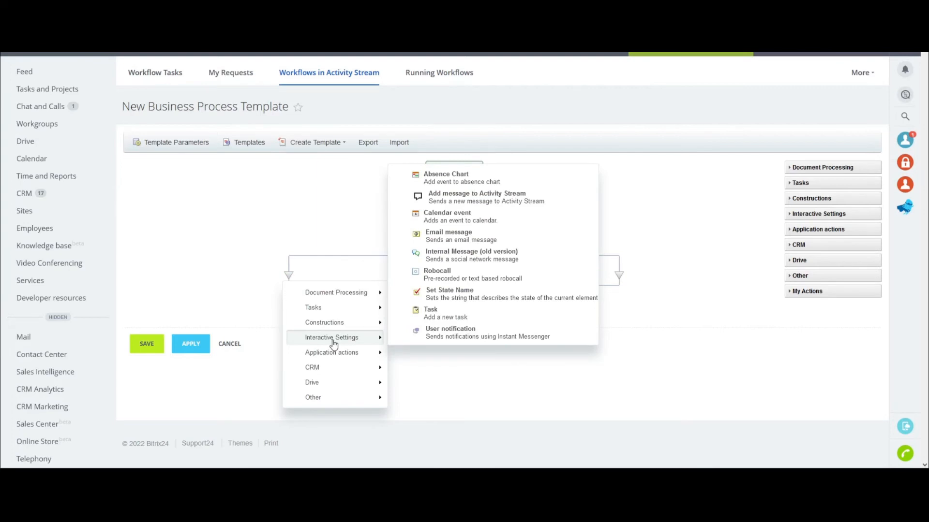
left_click(448, 340)
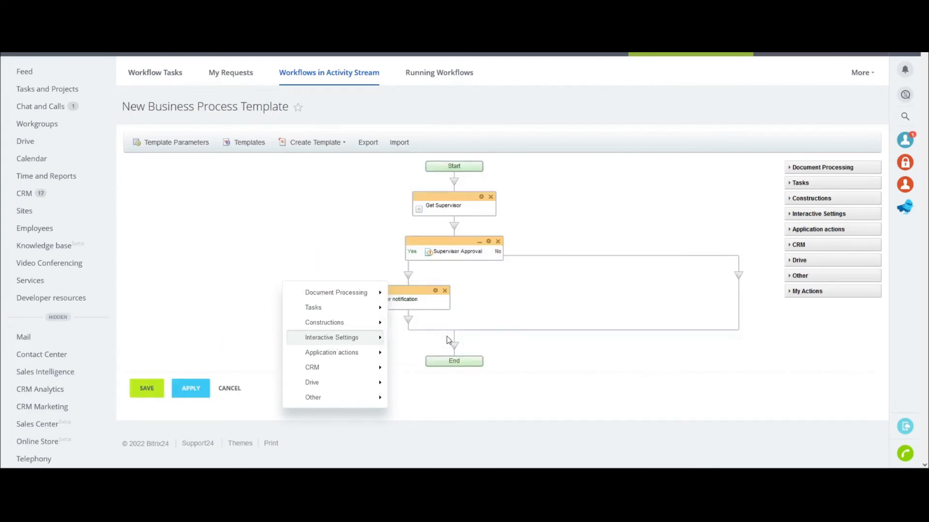
left_click_drag(424, 302, 369, 309)
left_click(435, 290)
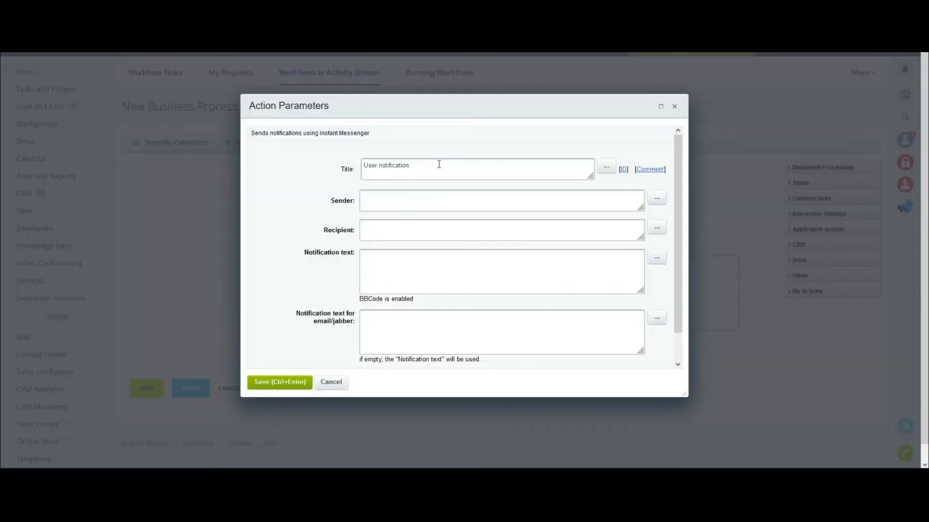
left_click_drag(421, 165, 347, 166)
type("Notif agree")
Set the notification's sender to the "Approved by" result of the Supervisor Approval action.
left_click_drag(330, 201, 342, 201)
left_click(453, 201)
left_click(657, 199)
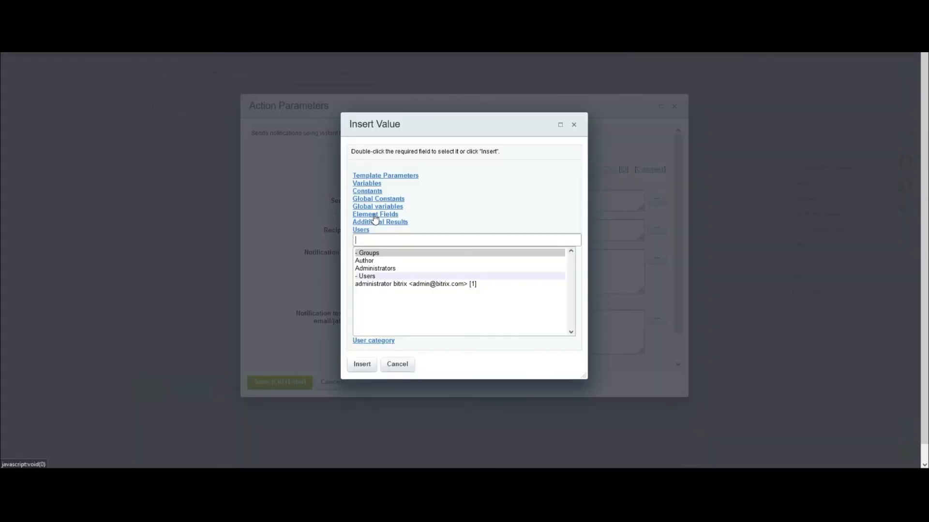
left_click(378, 223)
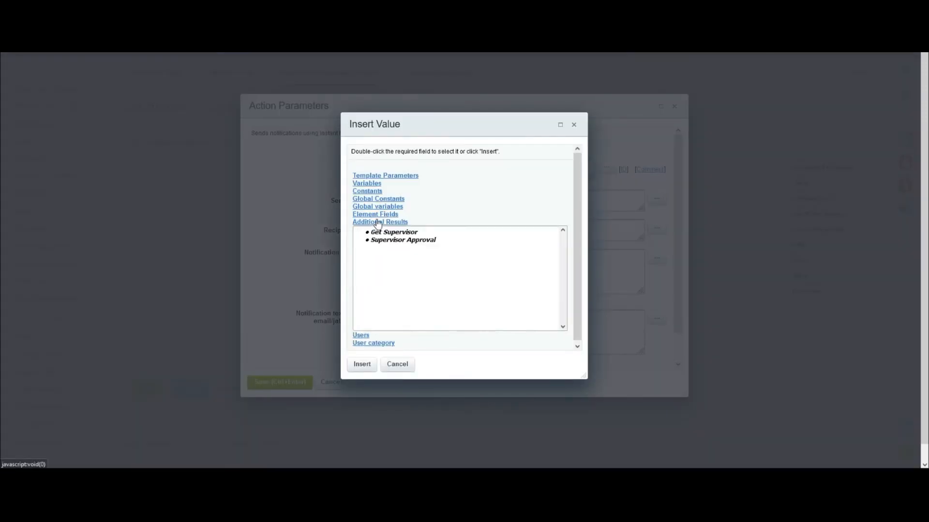
left_click(395, 232)
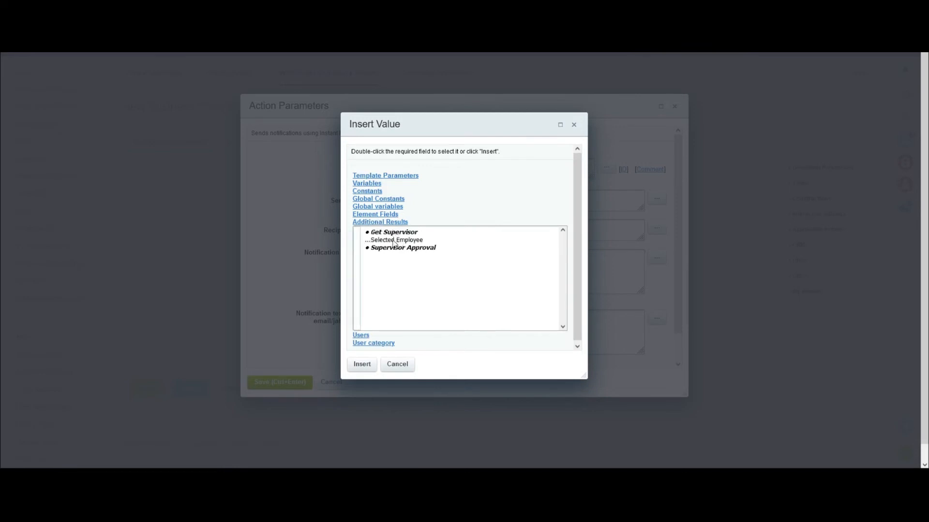
left_click(394, 240)
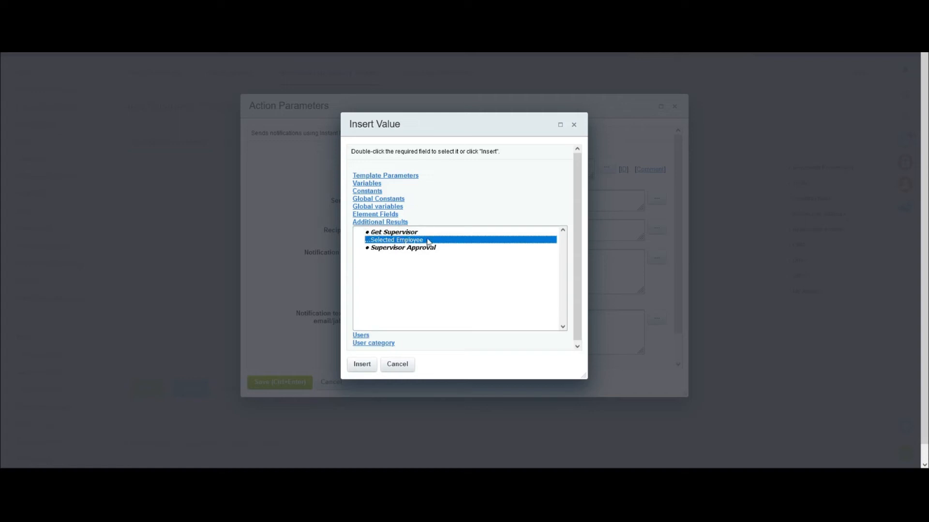
left_click(379, 249)
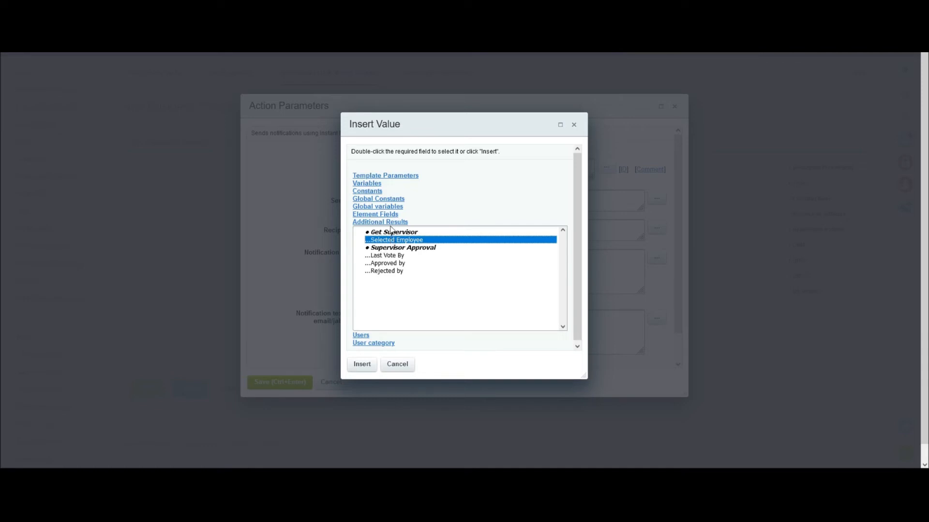
left_click(383, 264)
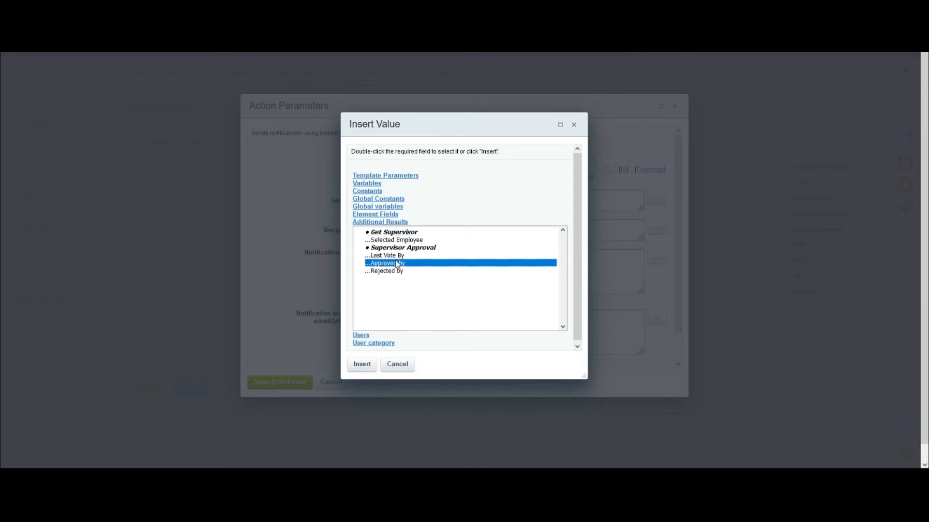
left_click(362, 365)
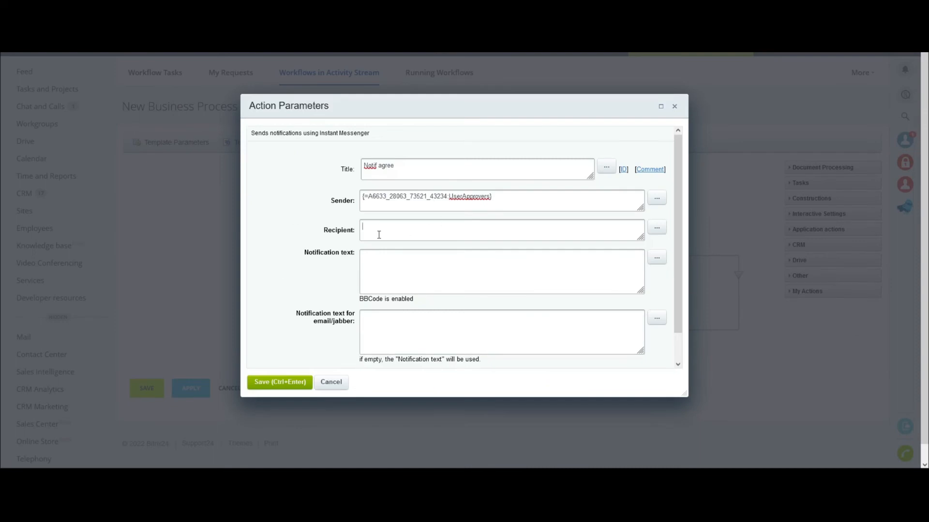
Set the notification's recipient to the "Created By" element field.
left_click(656, 231)
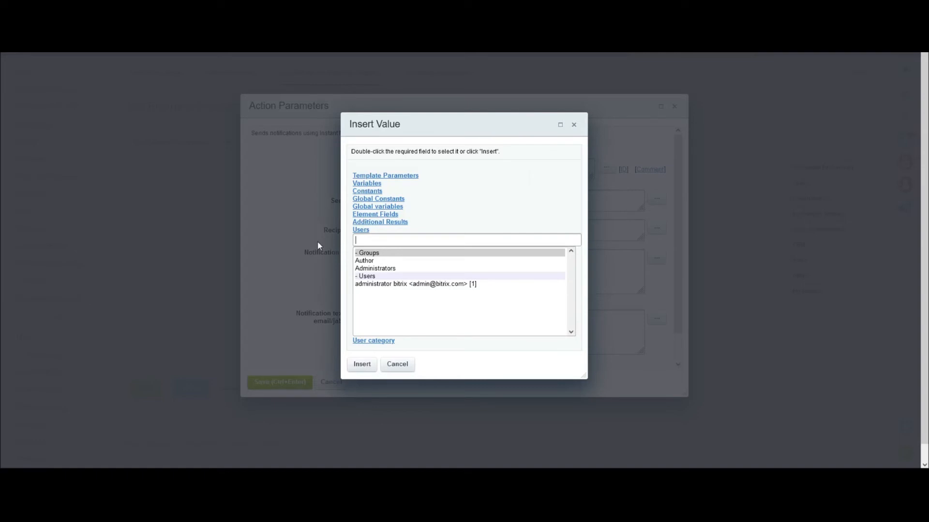
left_click(388, 217)
left_click(377, 234)
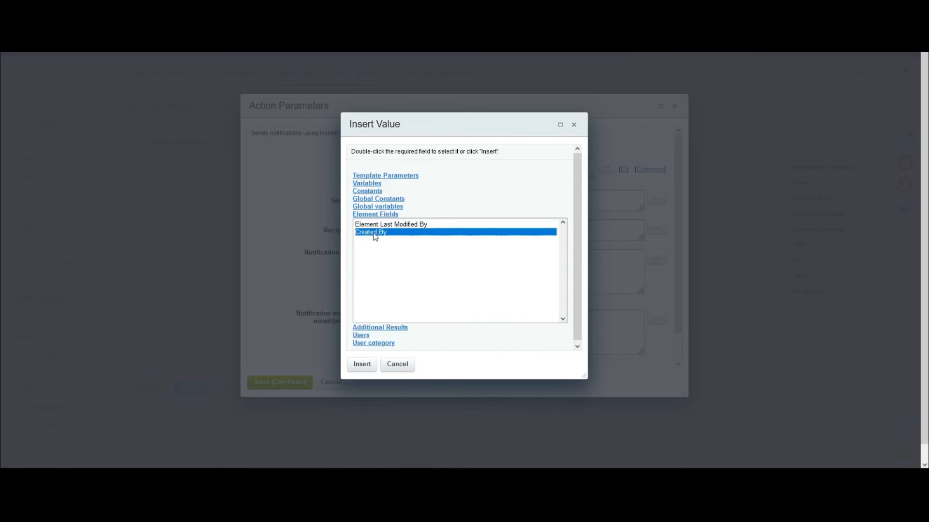
left_click(359, 372)
Begin the notification text with "your reimbursement is".
left_click(377, 266)
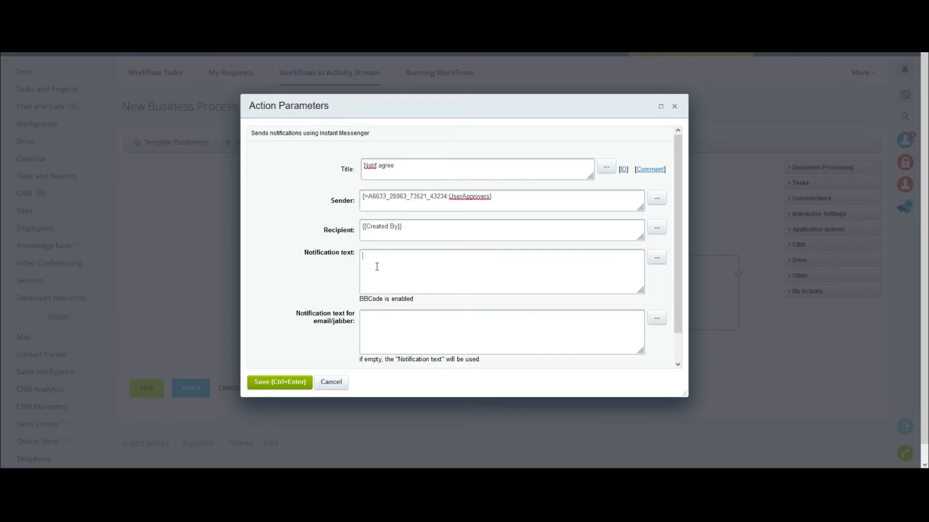
type("your reim")
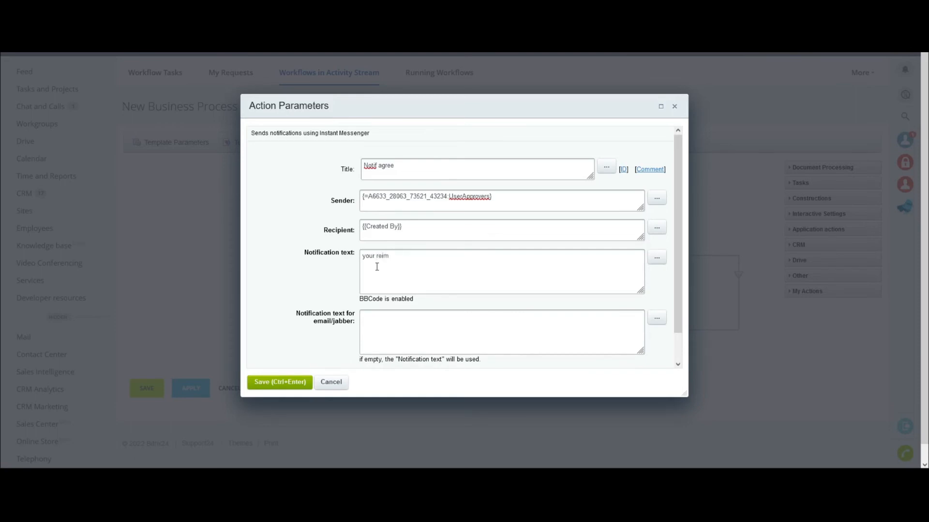
type("bursement is")
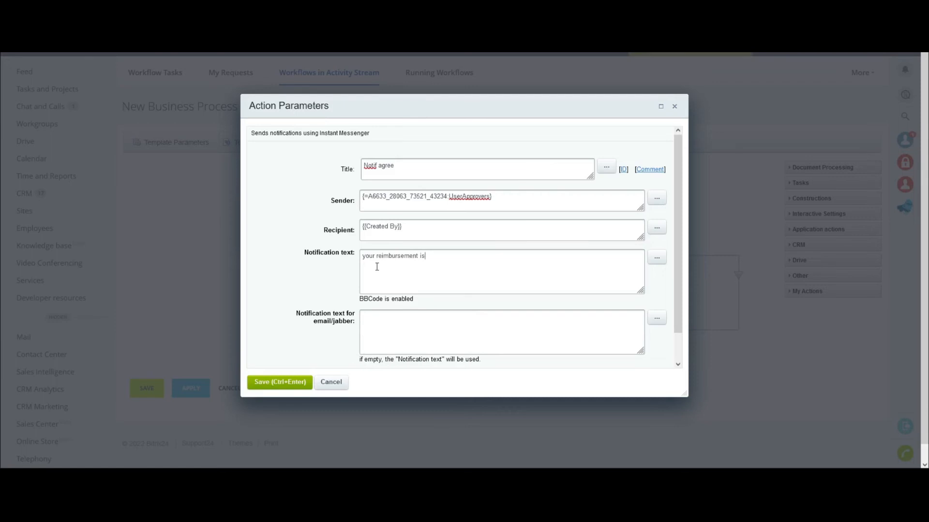
type(" approve")
type("d")
type(" , wainting")
key("BackSpace")
key("BackSpace")
key("BackSpace")
key("BackSpace")
key("BackSpace")
type("ting fo")
key("ctrl+shift+Left")
key("ctrl+shift+Left")
key("ctrl+shift+Left")
key("ctrl+shift+Left")
Complete the notification text so it reads "your reimbursement is escalated to supervisor level 2".
type("esca")
key("BackSpace")
type("scalated to superv")
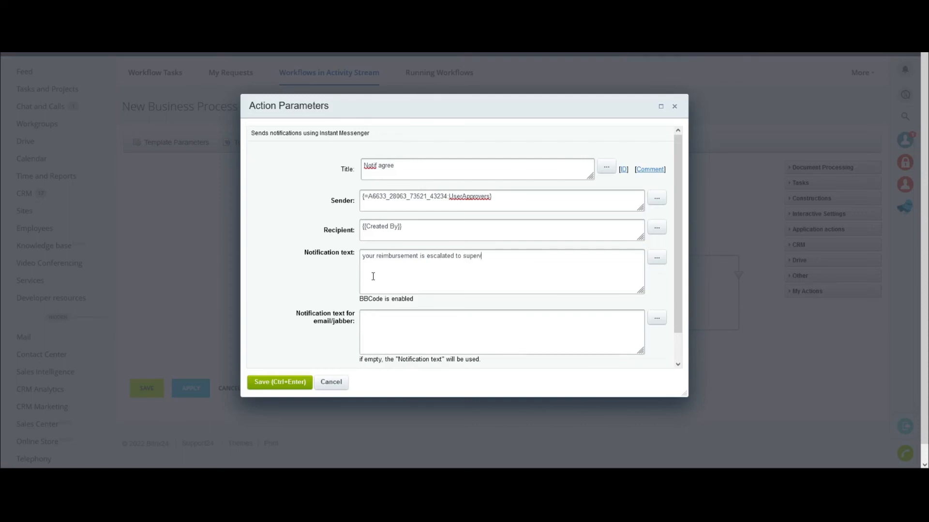
type("isor level 2")
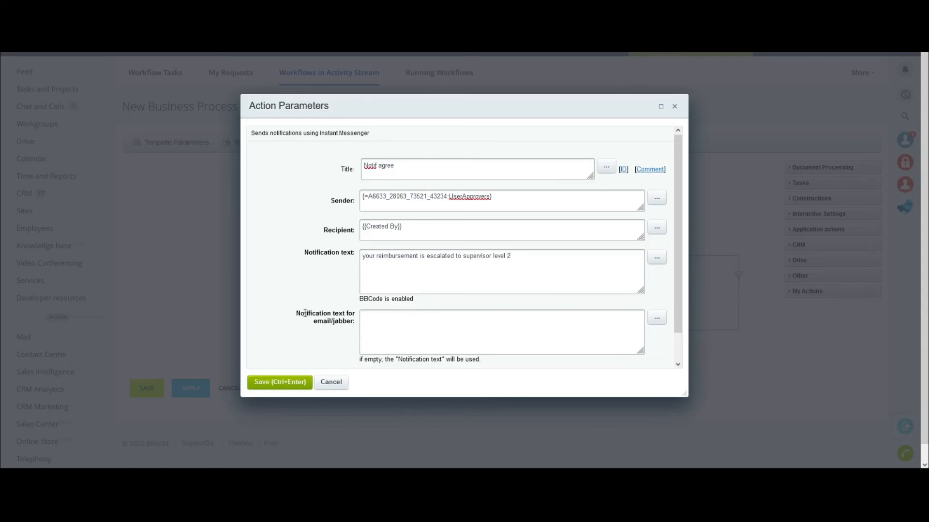
Review the notification text fields and sender, keep the personalized notification type with avatar, and save the action.
left_click_drag(294, 311, 343, 335)
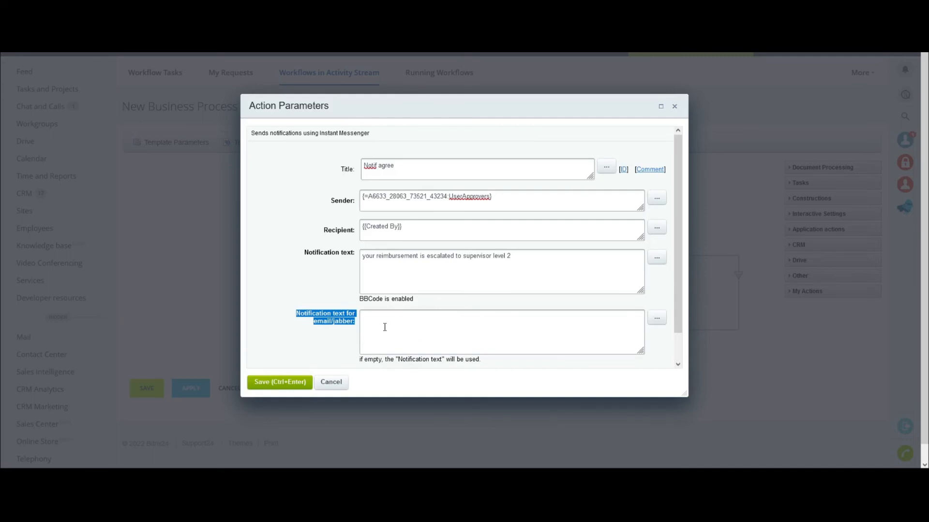
left_click(312, 263)
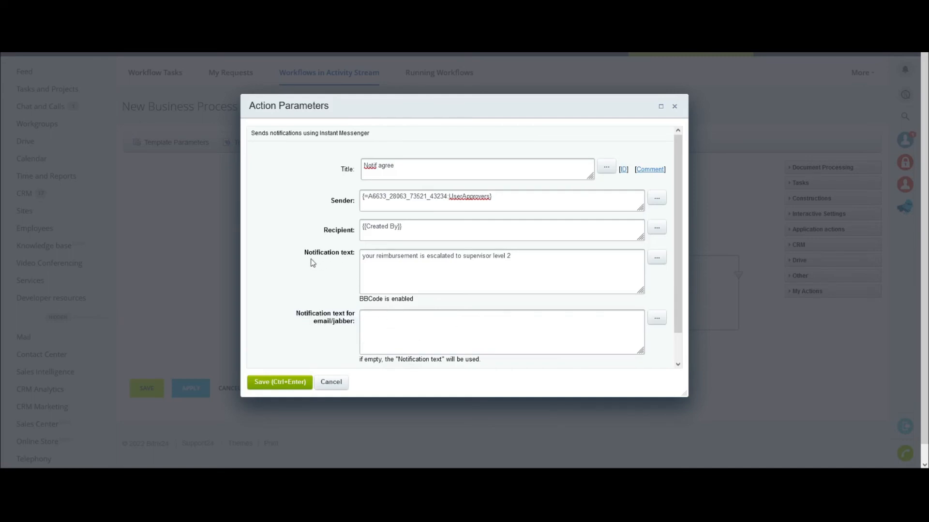
left_click_drag(304, 253, 373, 263)
scroll(283, 326, "down", 1)
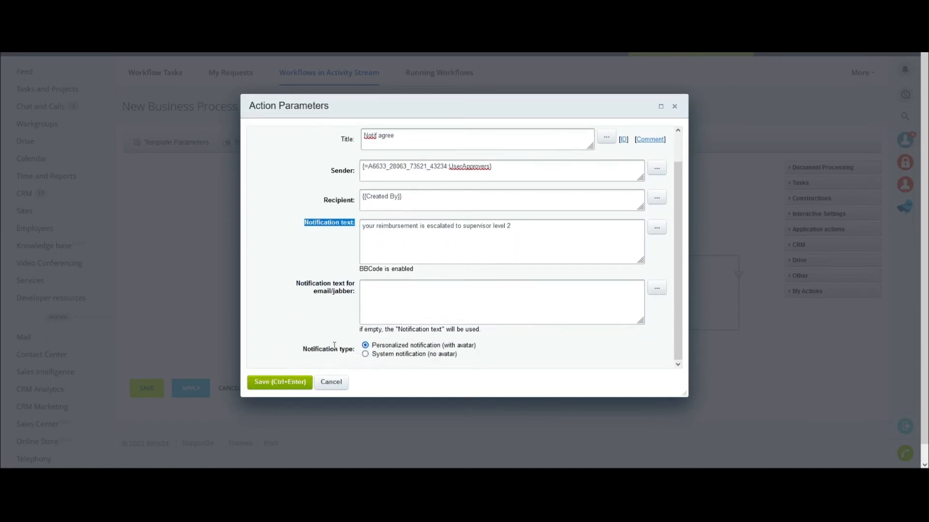
left_click_drag(299, 348, 358, 360)
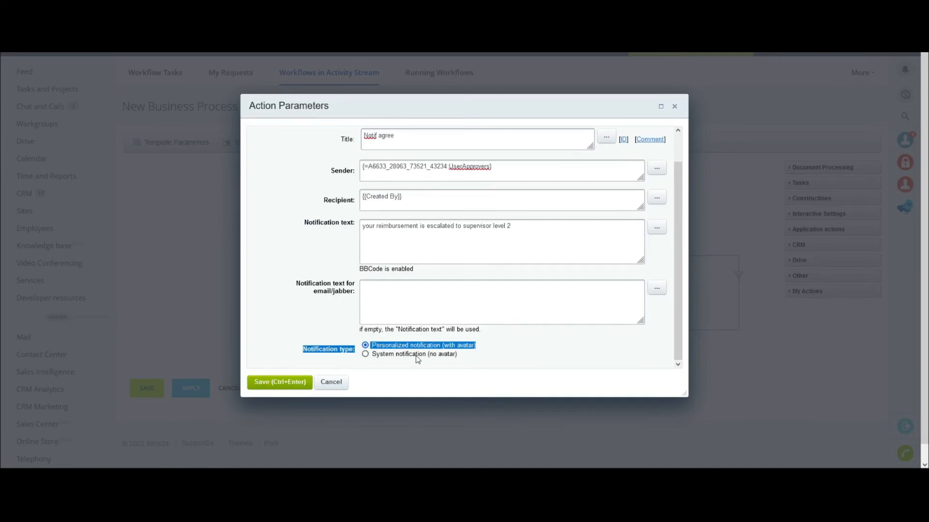
left_click(474, 355)
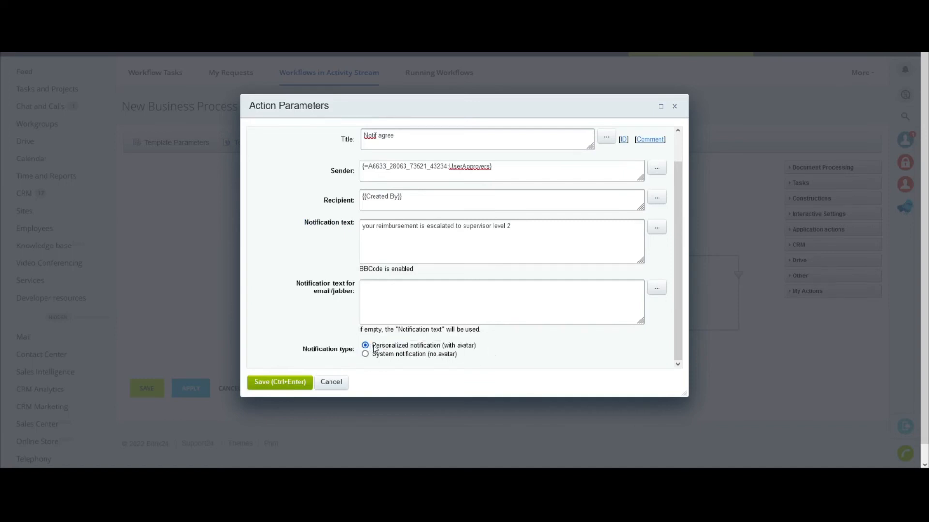
left_click_drag(374, 347, 491, 354)
left_click(492, 354)
left_click_drag(330, 170, 358, 172)
left_click(386, 349)
left_click(283, 383)
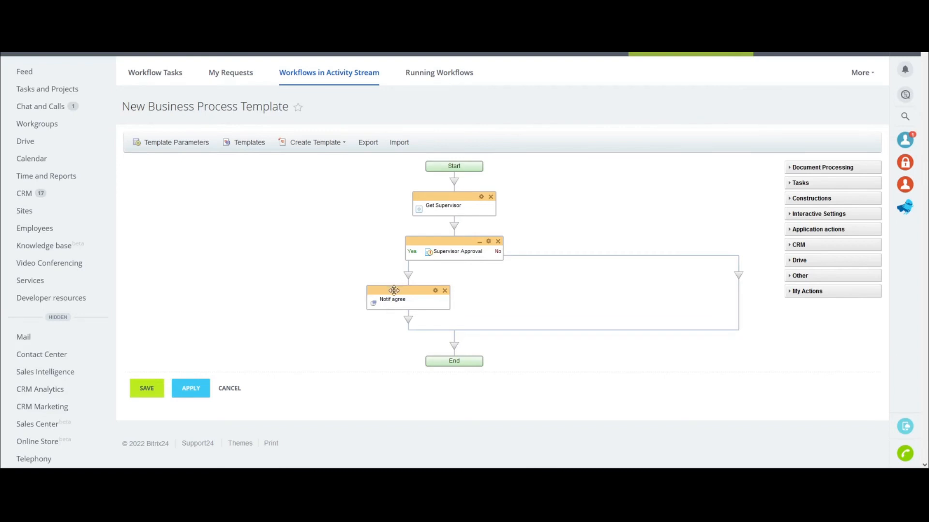
Place the "Notif agree" action in the No branch and copy it back into the Yes branch.
left_click_drag(394, 291, 740, 275)
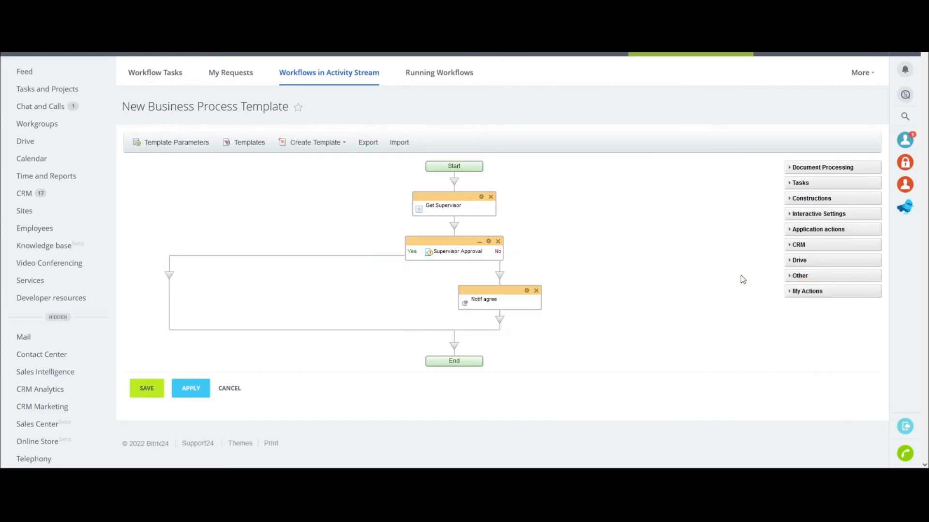
left_click_drag(504, 291, 170, 276)
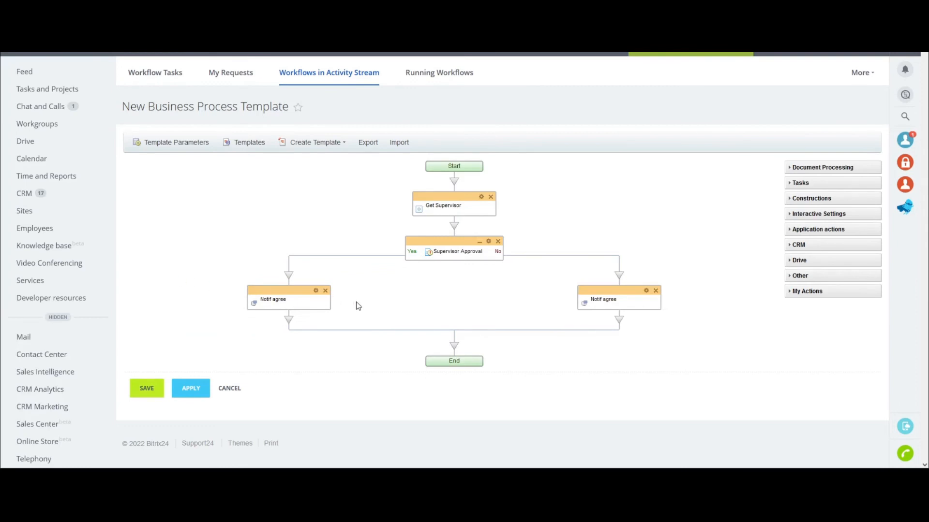
Retitle the No branch notification "Notif disagree" and replace its sender with the "Rejected by" result of Supervisor Approval.
left_click(646, 290)
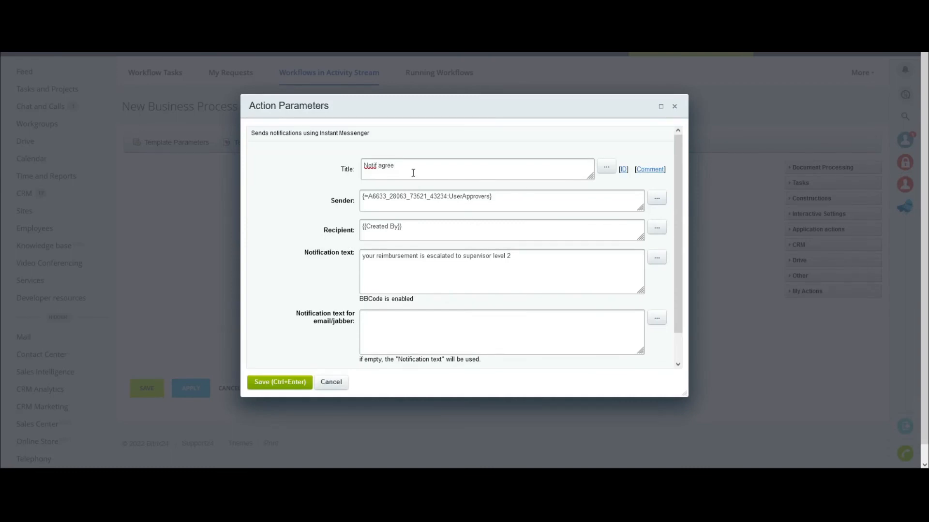
type("dis")
left_click_drag(514, 203, 360, 196)
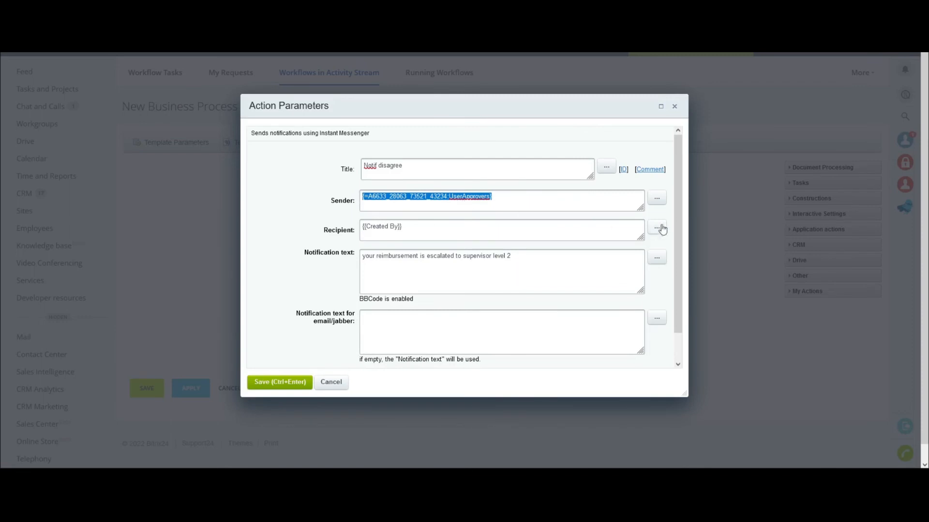
key("BackSpace")
left_click(657, 198)
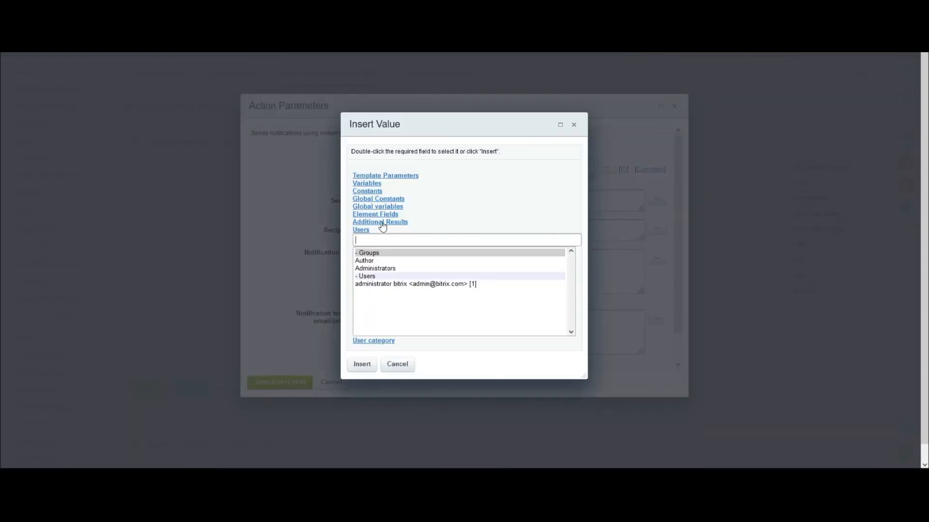
left_click(380, 222)
left_click(398, 240)
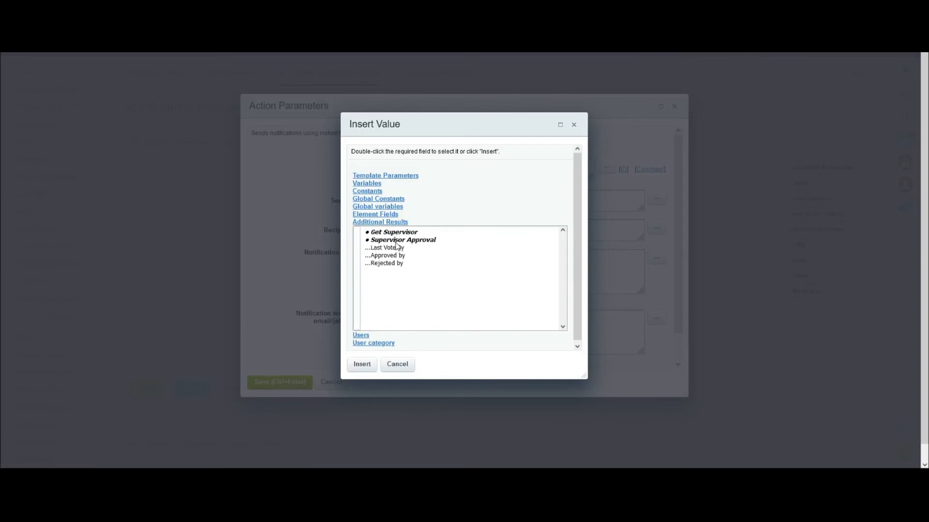
left_click(392, 264)
left_click(362, 365)
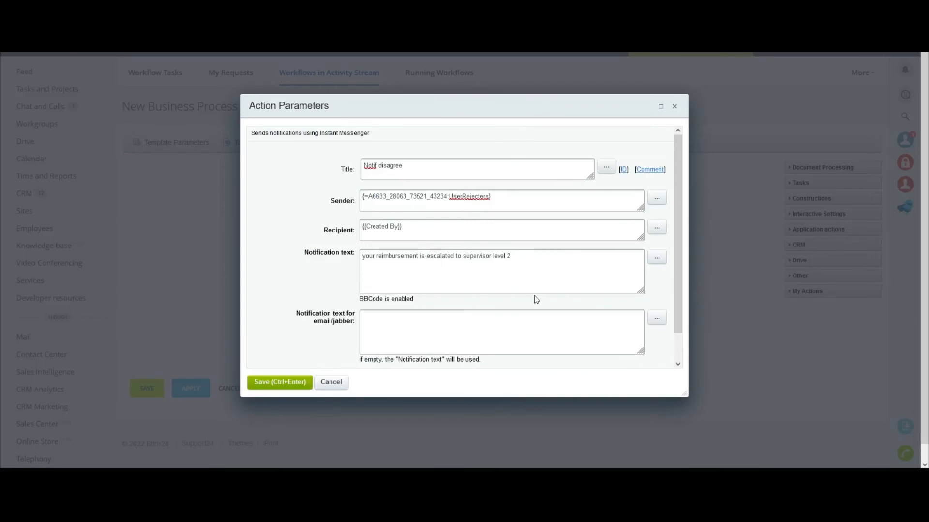
Change the notification text to "sorry , your reimbursement is rejected" and save the action.
type("sorry")
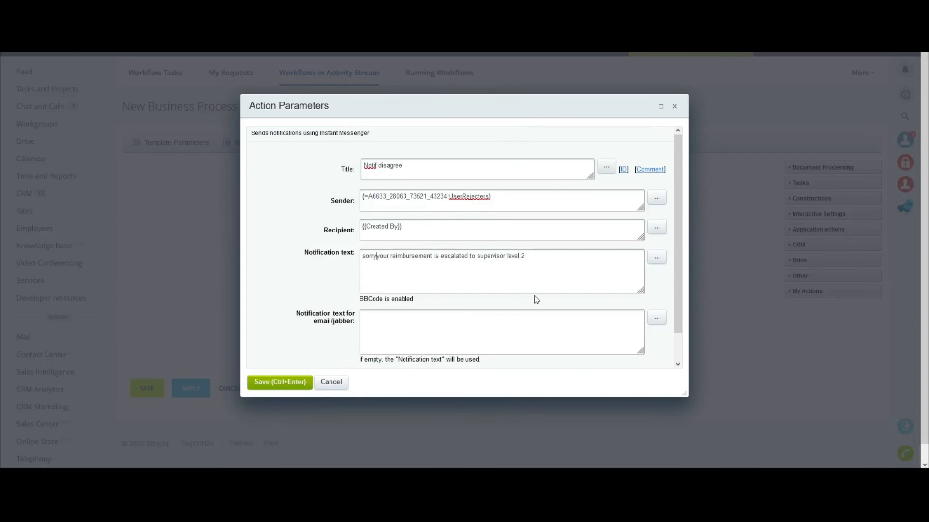
type(" ,")
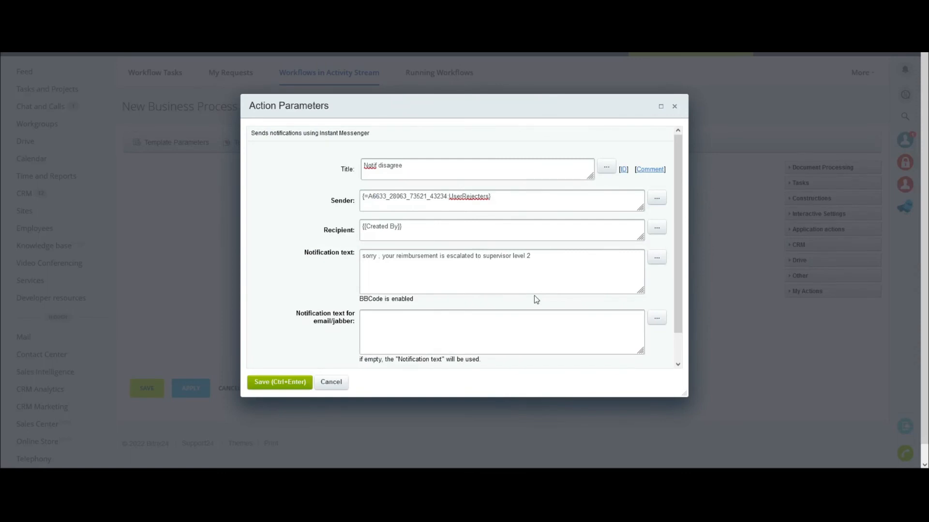
key("shift+End")
type("rejected")
left_click(285, 378)
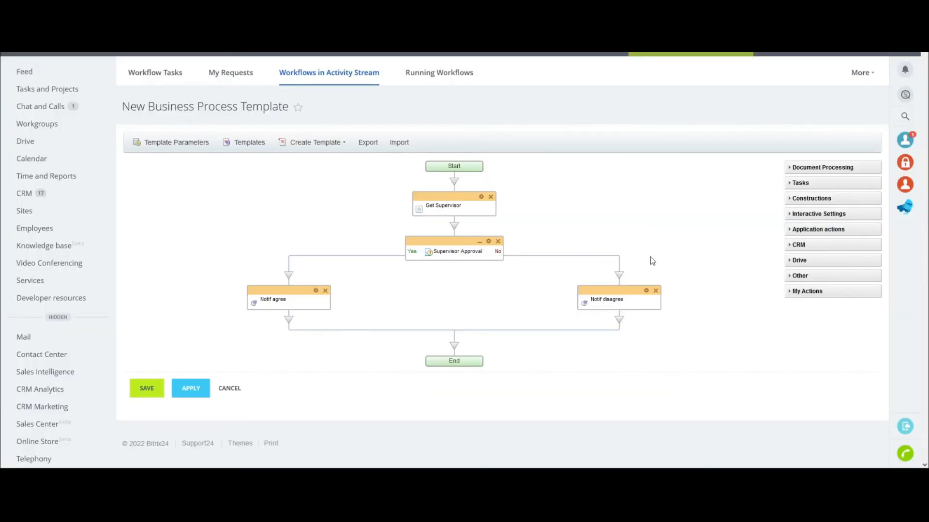
Add the Comments result of Supervisor Approval on a new line of the "Notif disagree" notification text and save it.
left_click(646, 291)
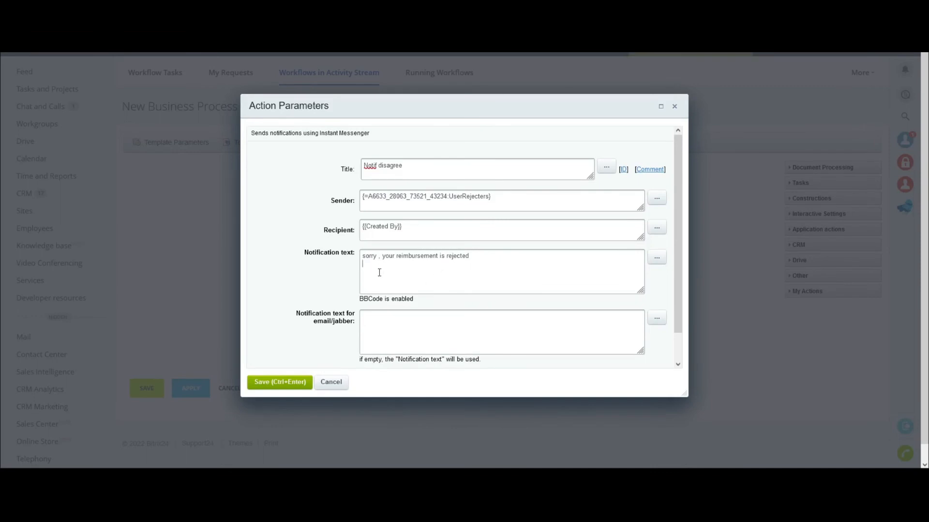
left_click(656, 258)
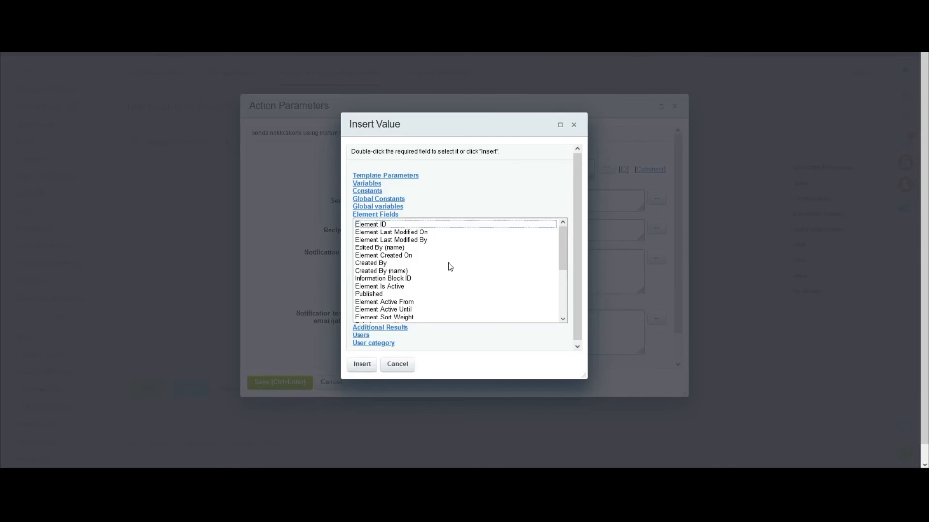
left_click(388, 214)
left_click(383, 222)
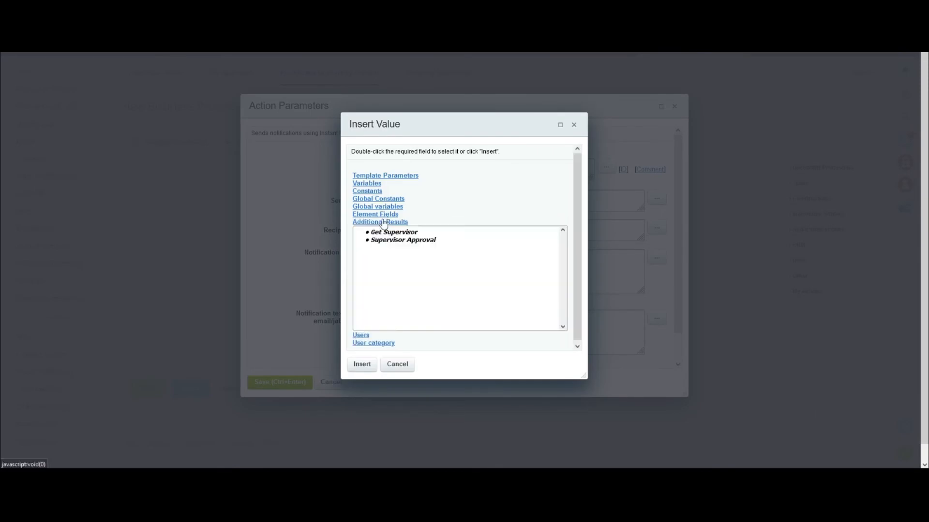
left_click(404, 240)
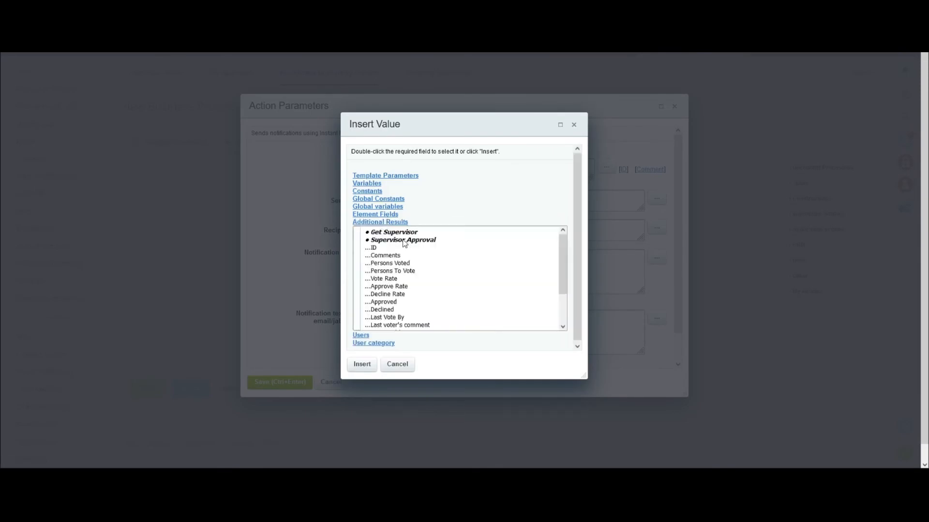
left_click(393, 256)
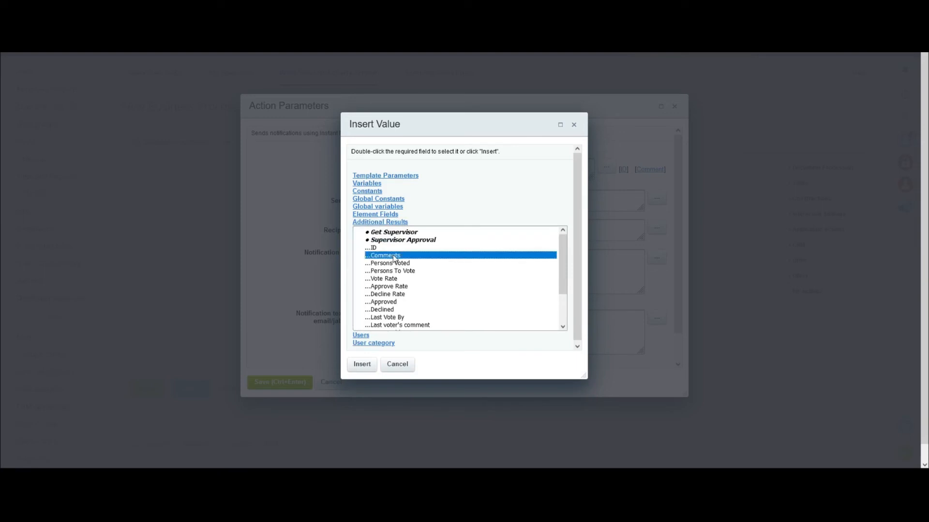
left_click(363, 363)
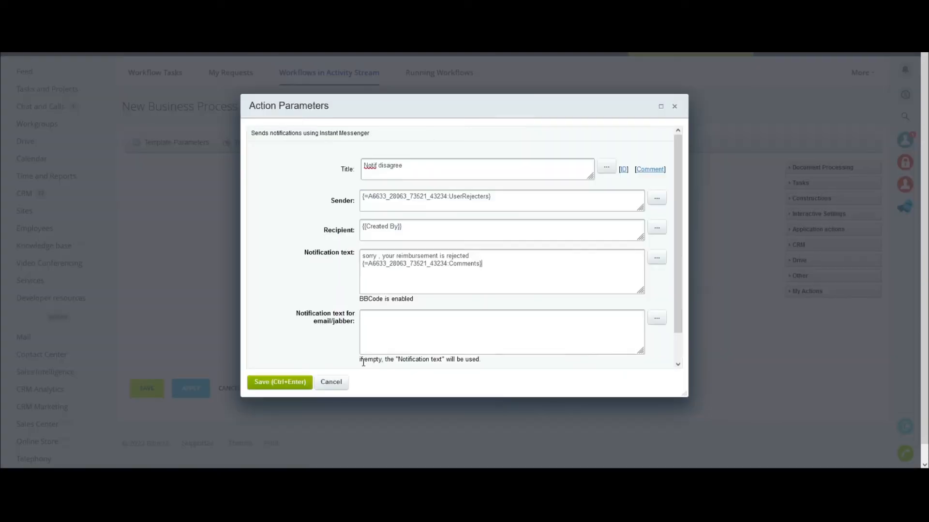
left_click(280, 382)
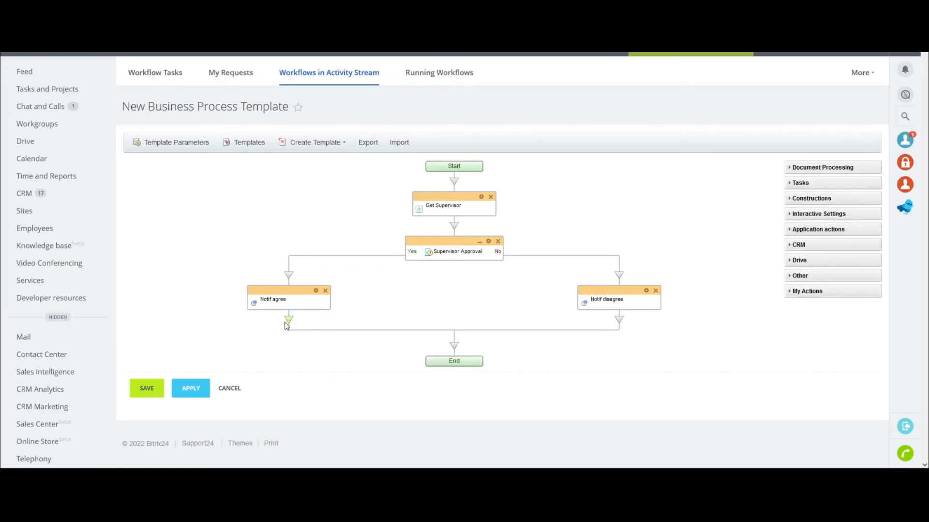
Check the notification text of the "Notif agree" action in the Yes branch without changing it.
left_click(315, 291)
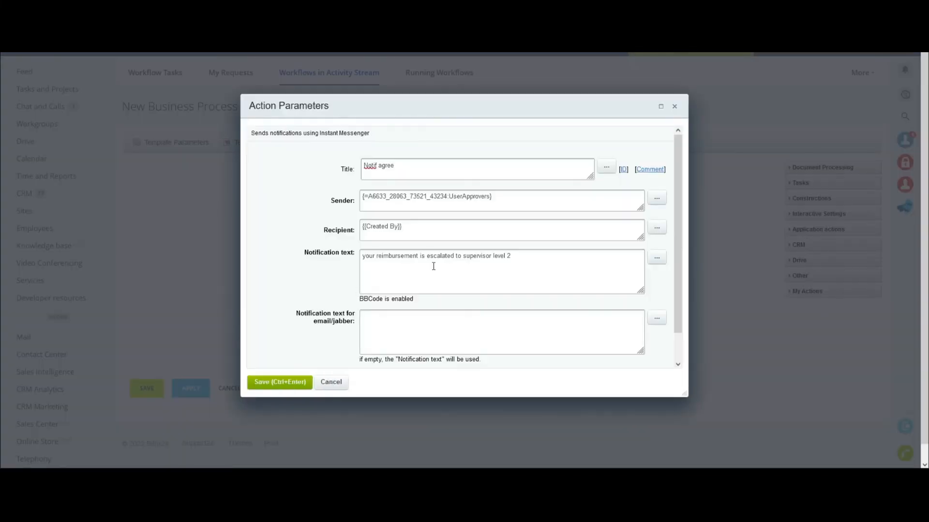
left_click_drag(436, 258, 518, 259)
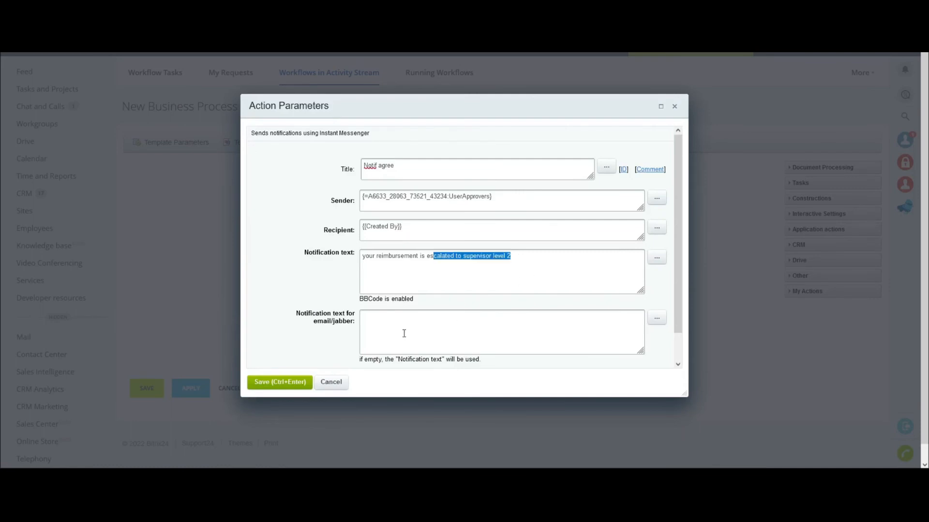
left_click(332, 383)
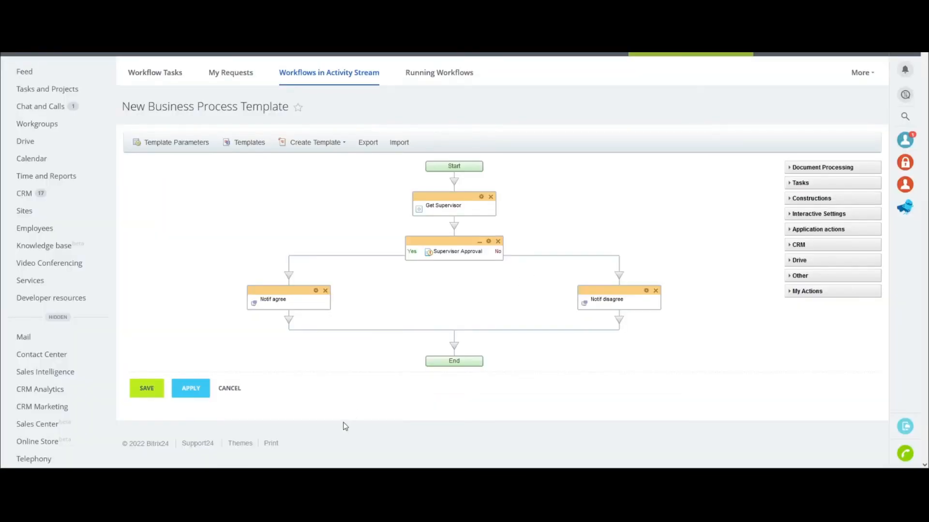
Copy the Get Supervisor action into the Yes branch below "Notif agree".
left_click(290, 318)
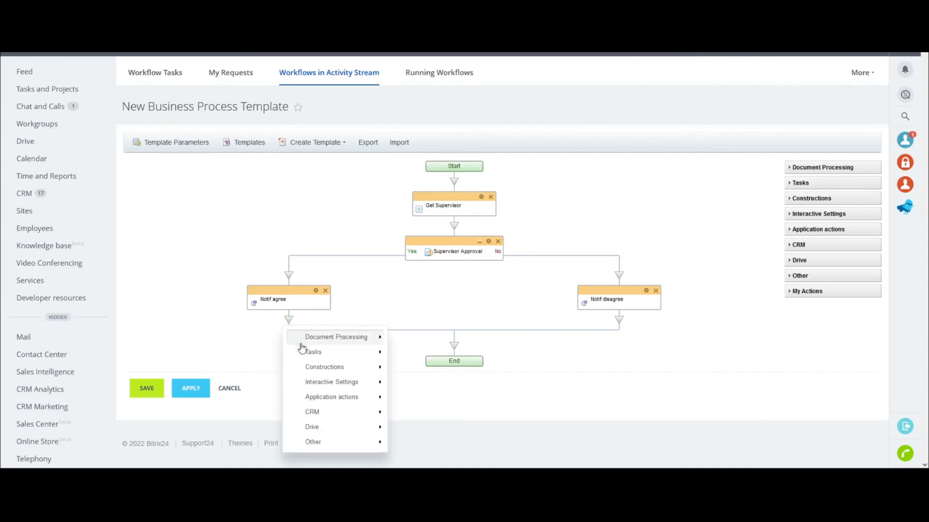
left_click(447, 205)
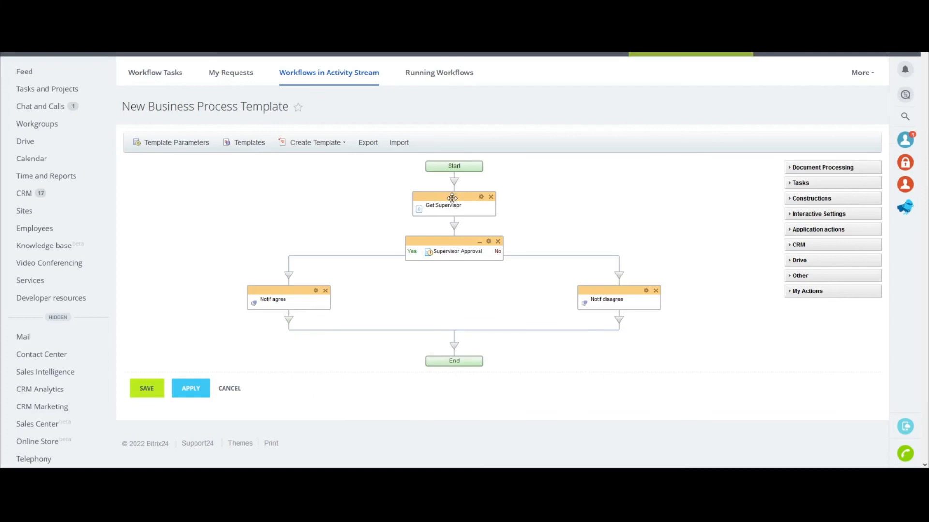
left_click_drag(452, 198, 289, 320)
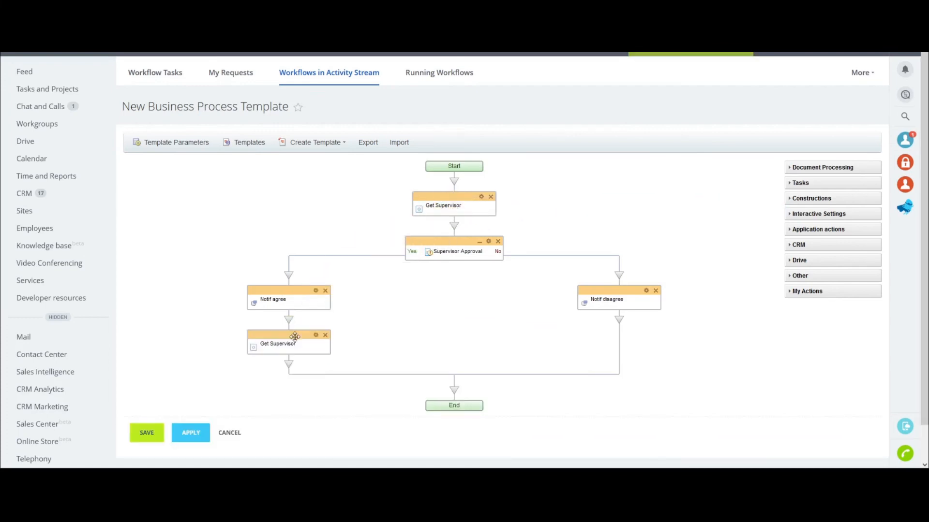
Set the copied Get Supervisor action's supervisor level to 2, title it "Get Supervisor level 2" and save.
left_click(315, 335)
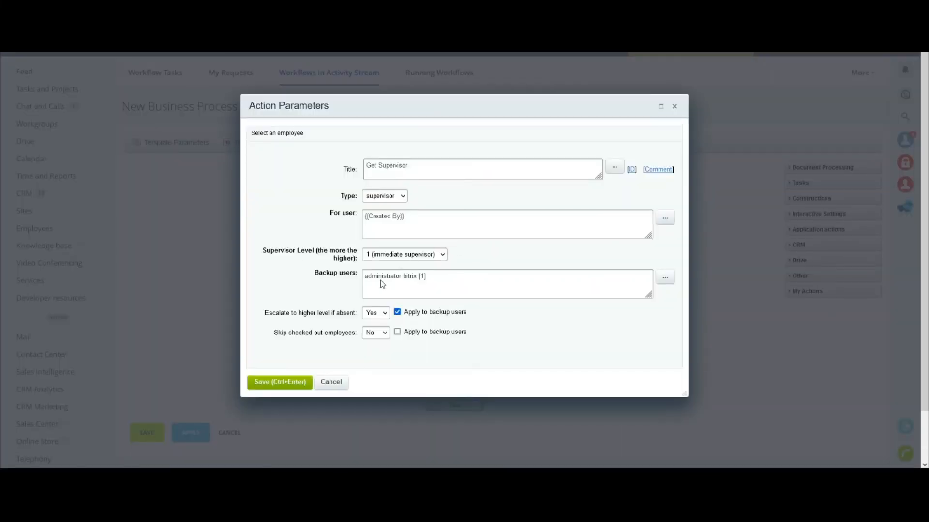
left_click(381, 281)
left_click(279, 381)
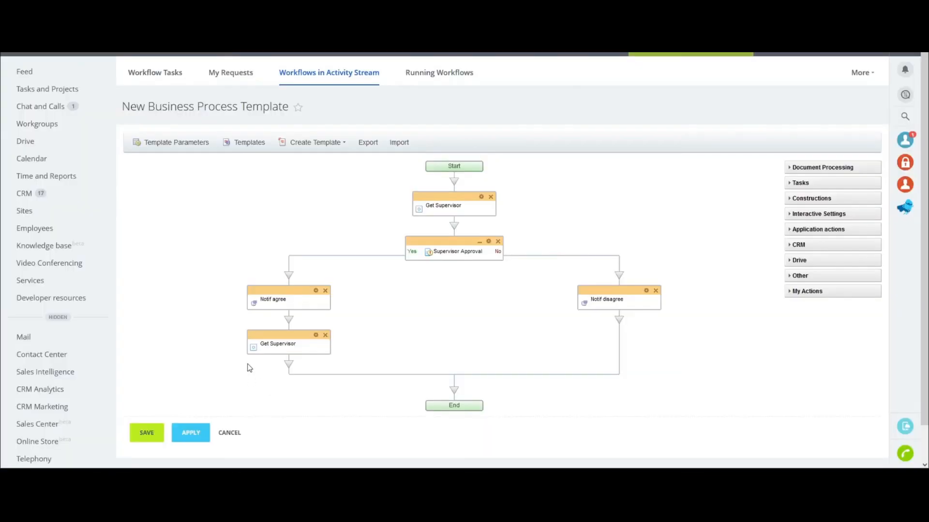
left_click(316, 336)
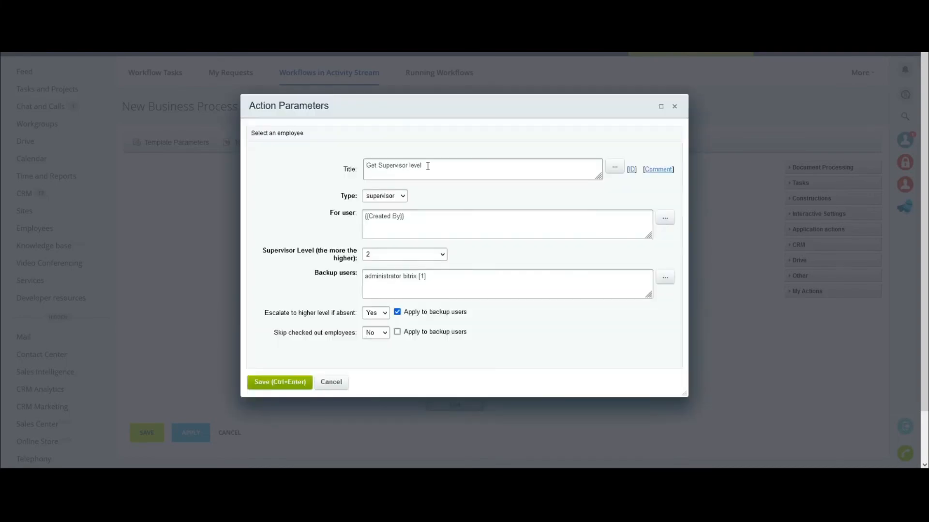
left_click(291, 384)
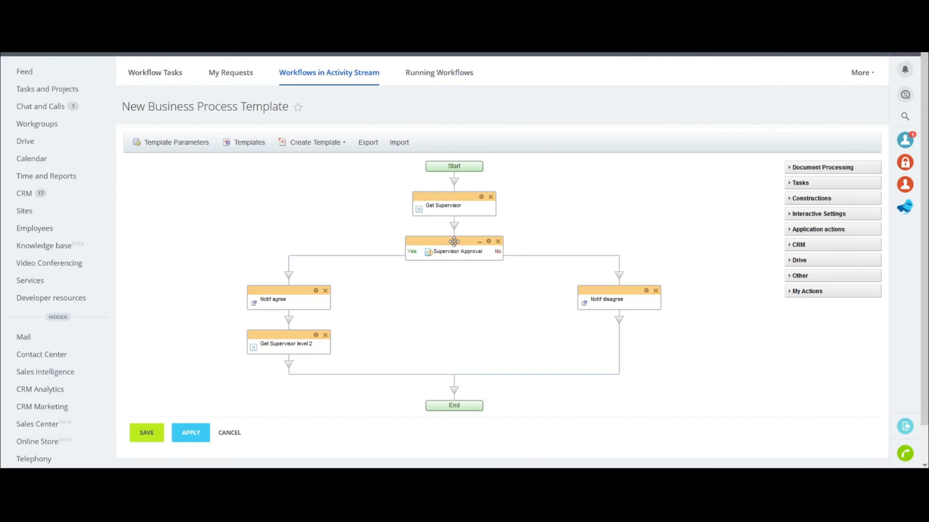
Copy the Supervisor Approval block below "Get Supervisor level 2" and delete the duplicate "Get Supervisor level 2" from the copy's Yes branch.
left_click_drag(454, 242, 283, 368)
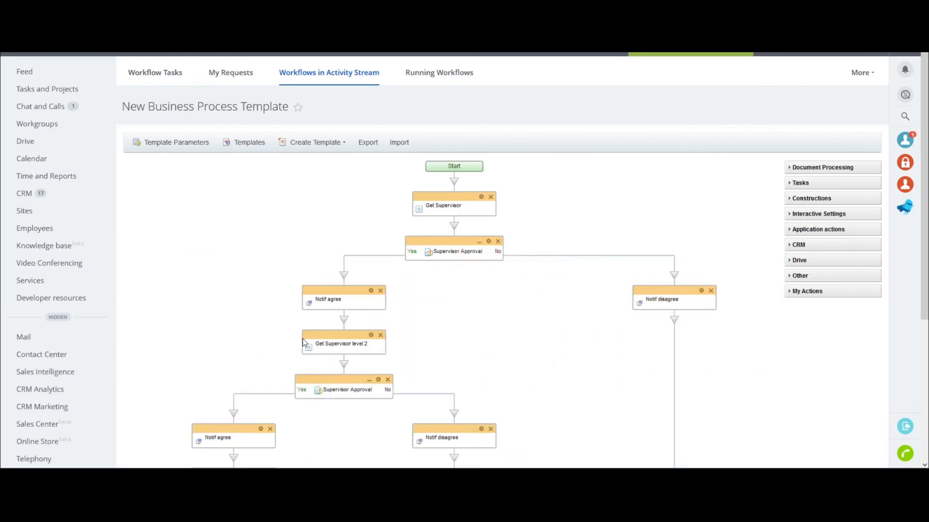
scroll(297, 345, "down", 2)
scroll(297, 348, "down", 1)
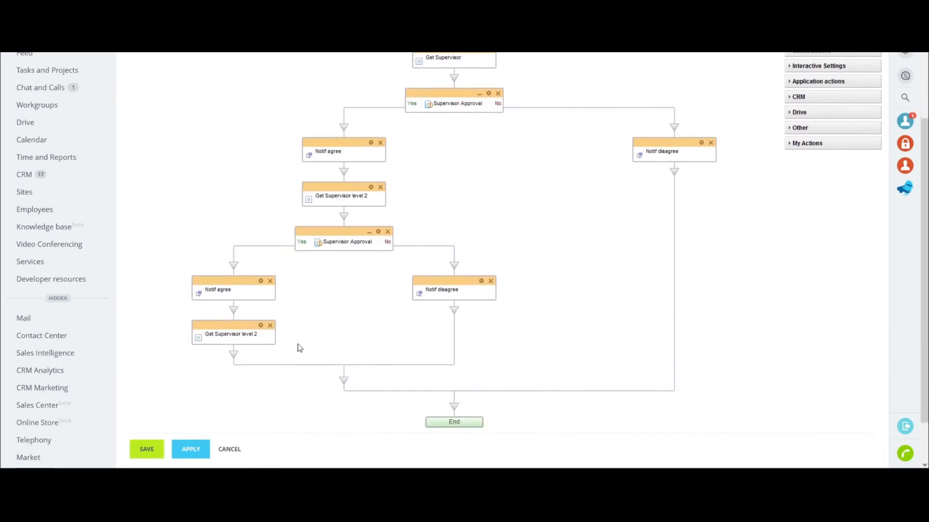
left_click_drag(202, 337, 270, 338)
left_click(271, 326)
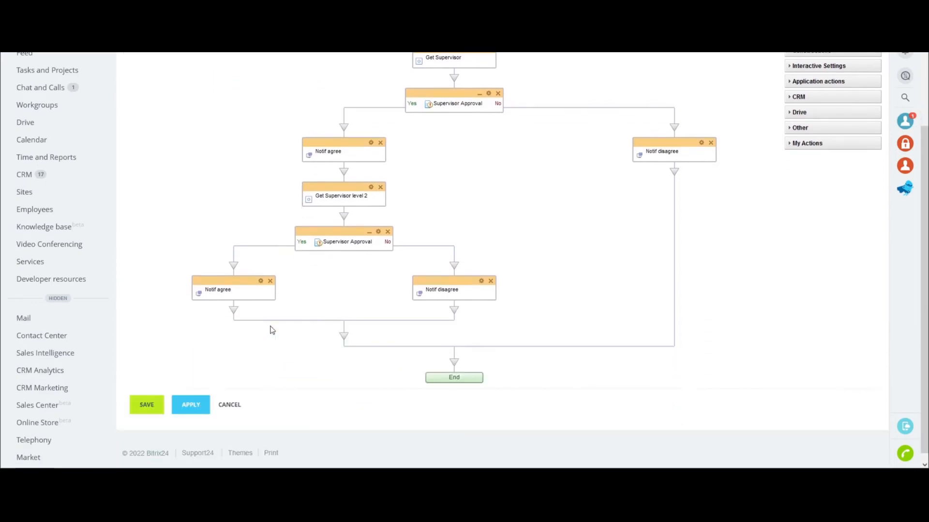
Retitle the copied approval "Supervisor level 2 Approval" and set its approving voters to the Selected Employee from "Get Supervisor level 2".
left_click(378, 233)
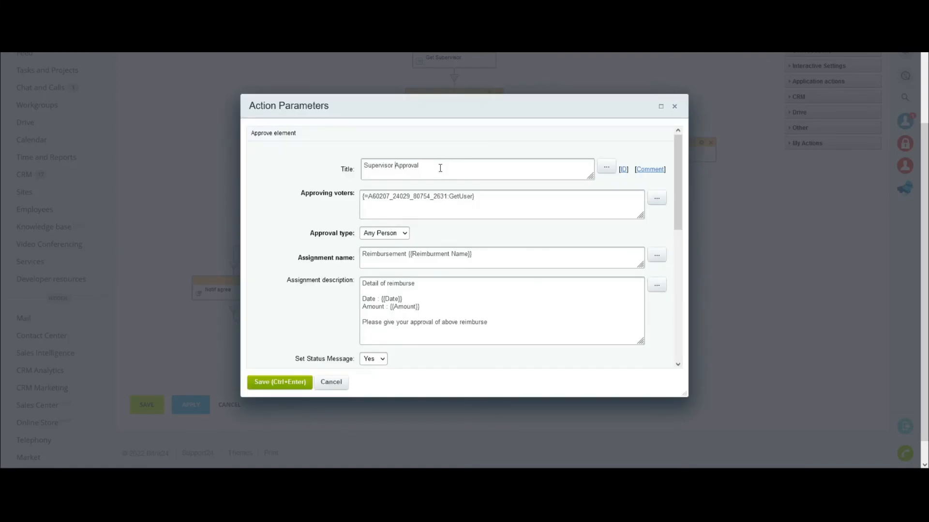
type("level 2")
left_click_drag(505, 209, 358, 198)
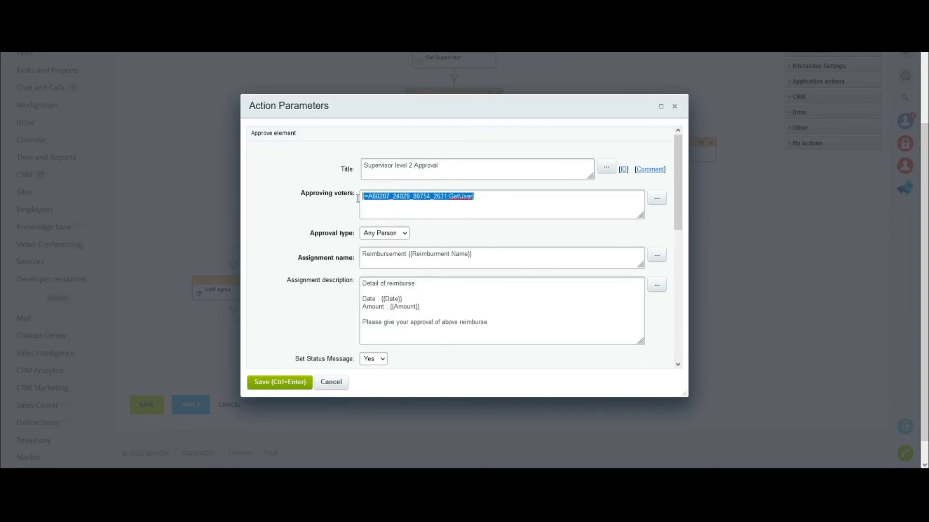
key("BackSpace")
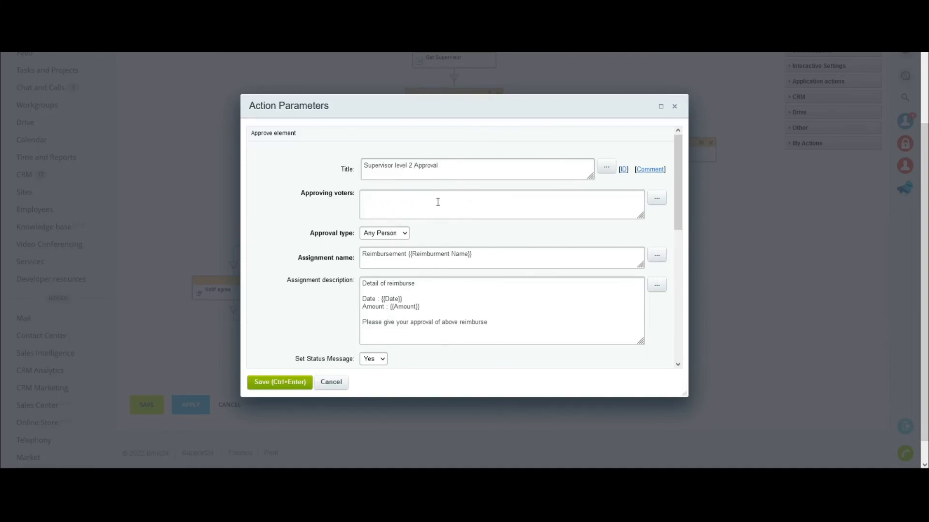
left_click(657, 201)
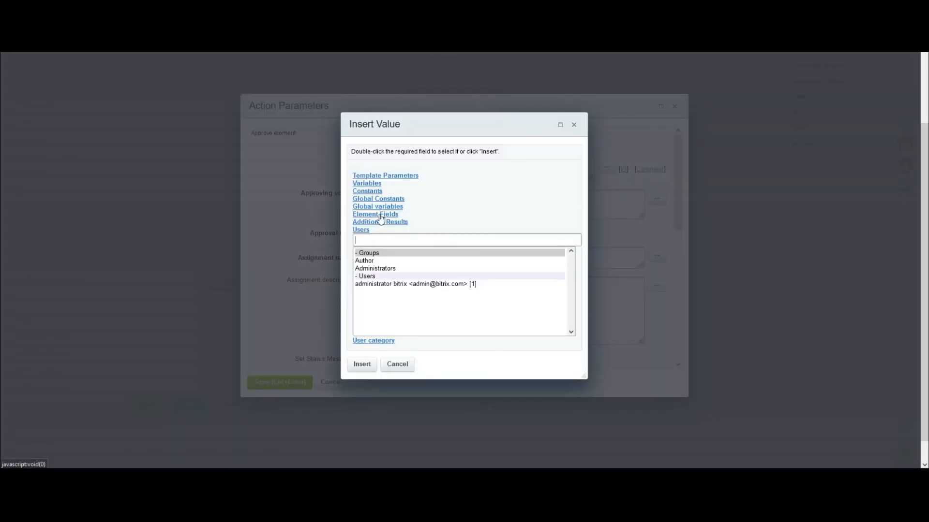
left_click(382, 222)
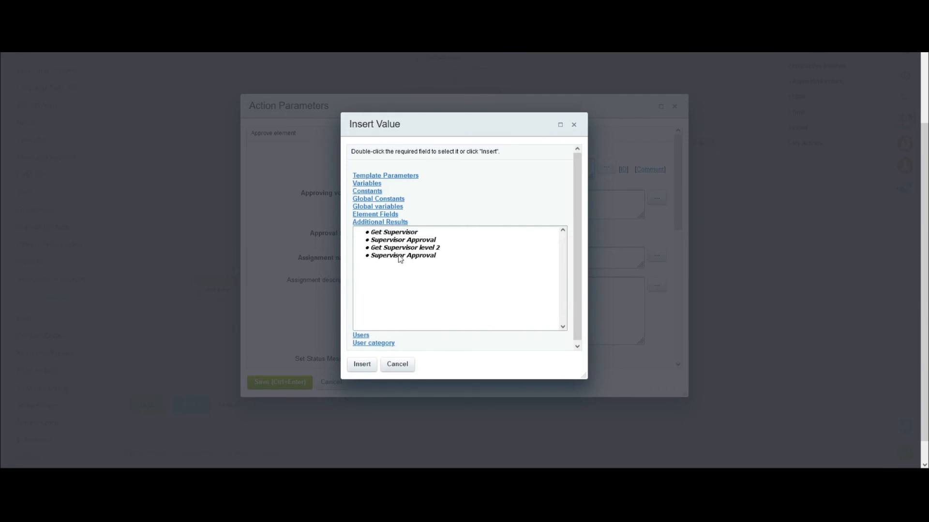
left_click(402, 248)
left_click(402, 255)
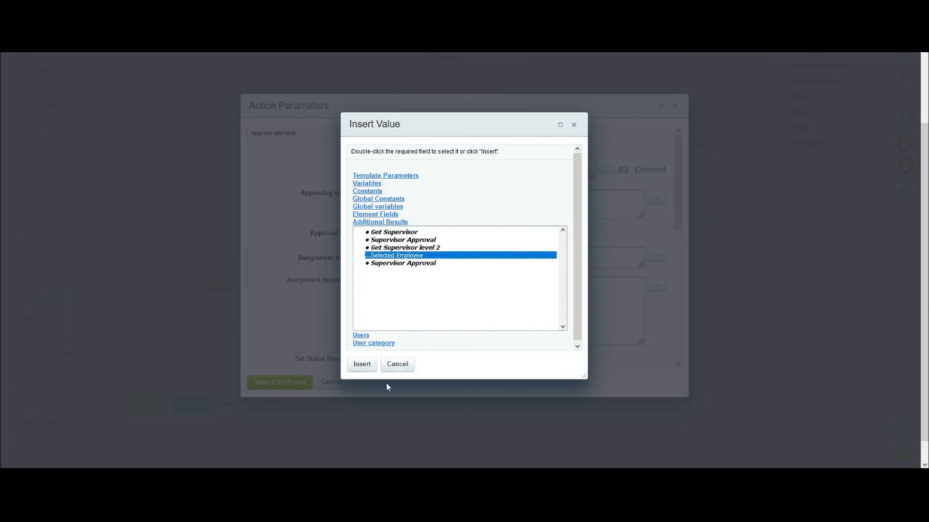
left_click(362, 367)
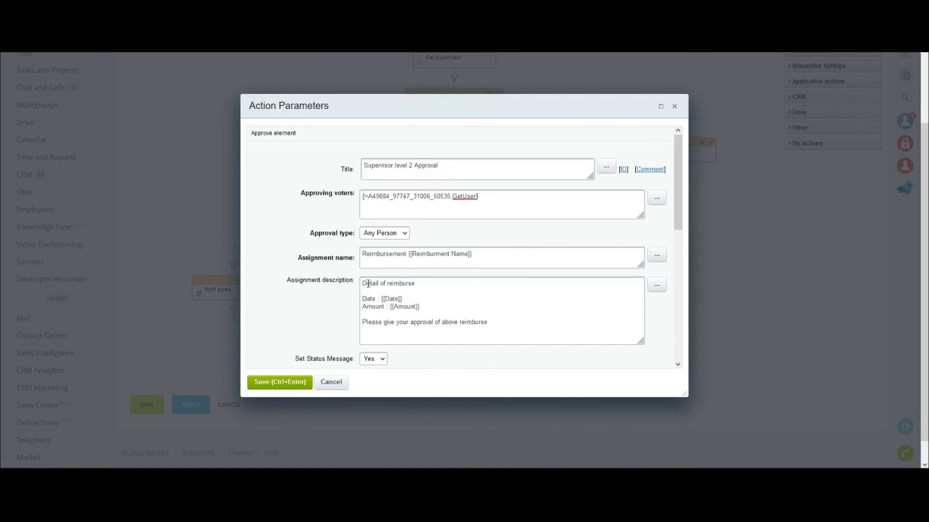
Check the assignment name, description and status text of "Supervisor level 2 Approval" and save the action's parameters.
left_click_drag(364, 284, 512, 329)
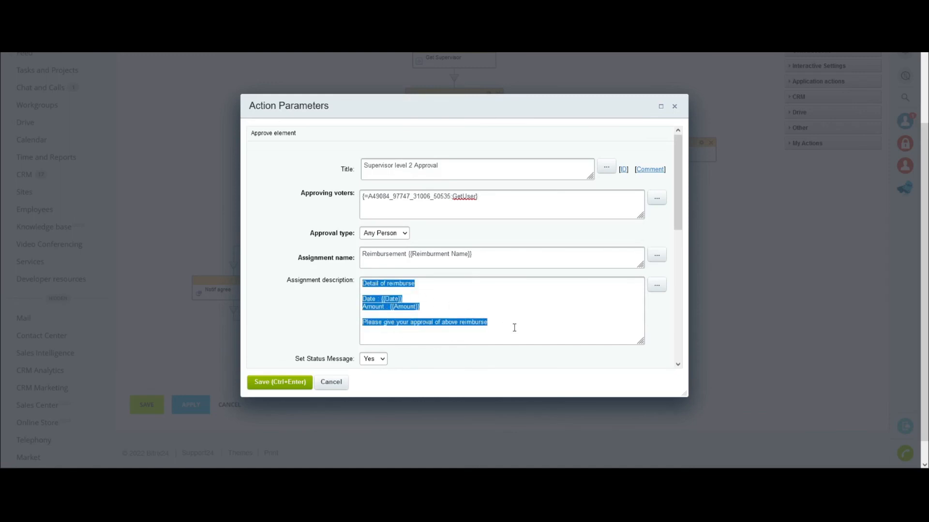
left_click(526, 317)
left_click_drag(483, 255, 319, 285)
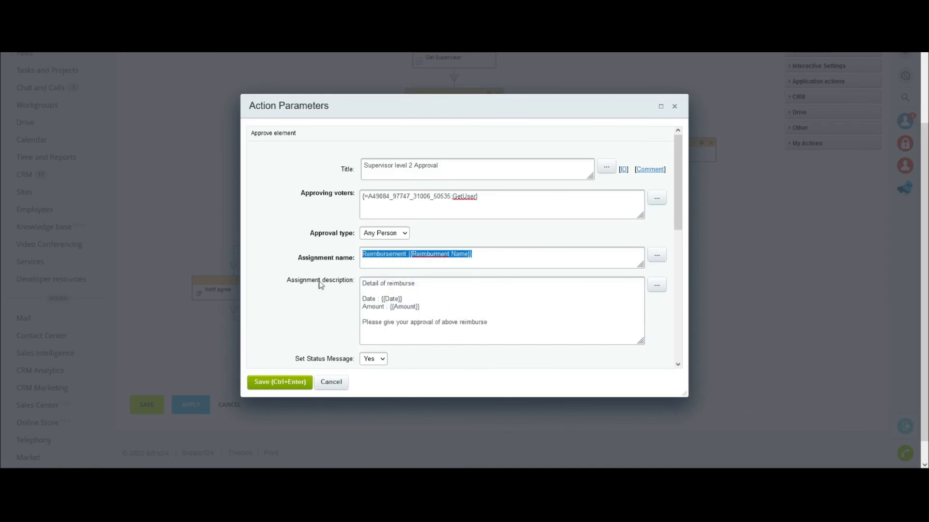
scroll(308, 316, "down", 2)
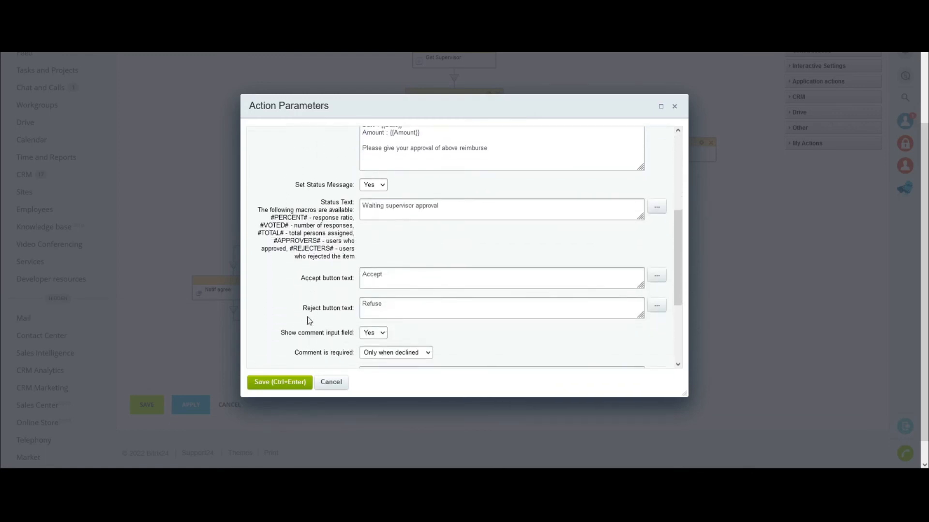
scroll(308, 321, "down", 1)
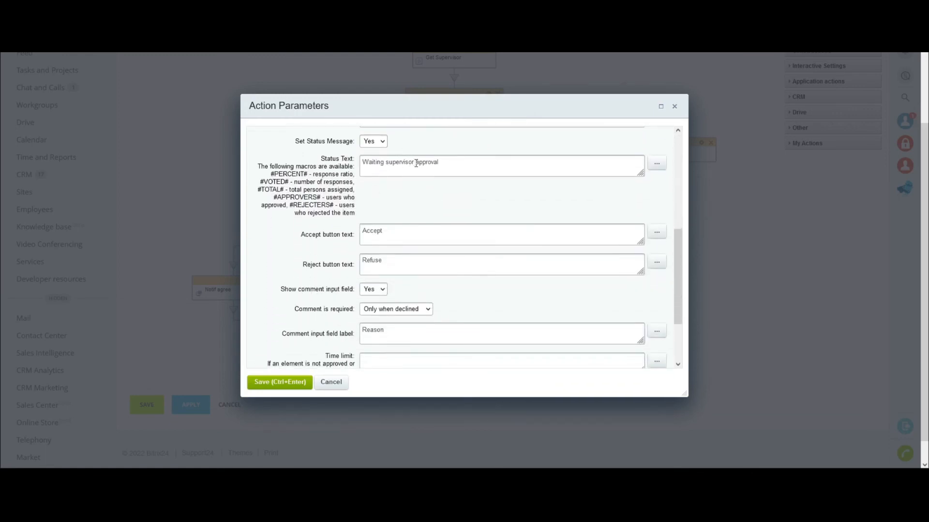
scroll(415, 163, "down", 2)
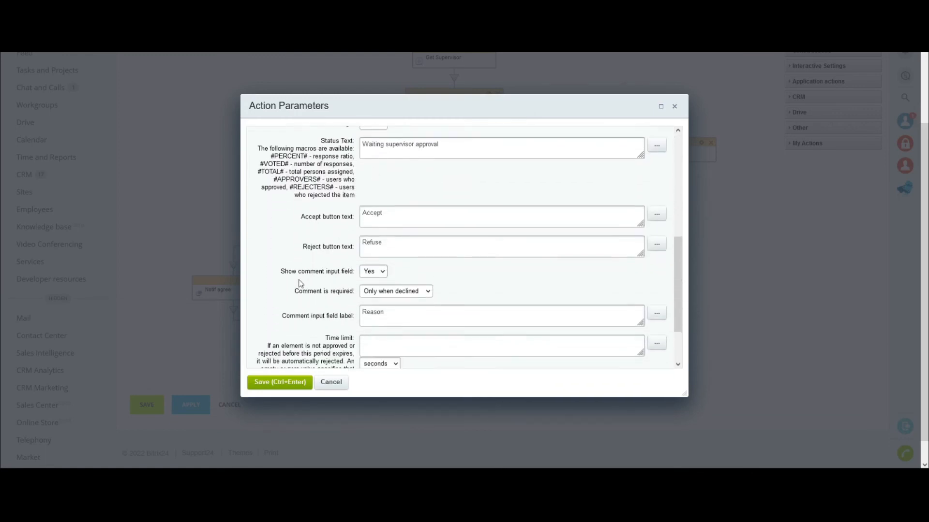
left_click(290, 382)
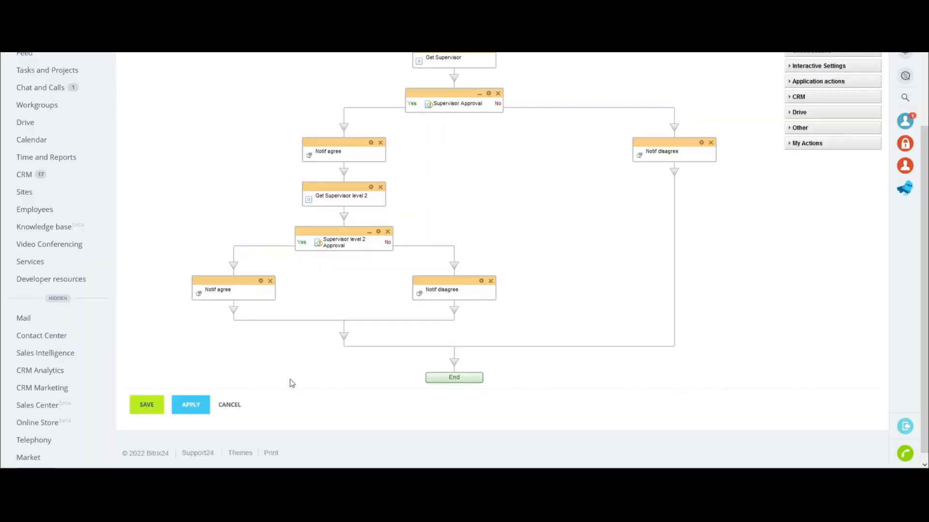
Set the sender of the "Notif agree" action under "Supervisor level 2 Approval" to that approval's "Approved by" result.
left_click(260, 283)
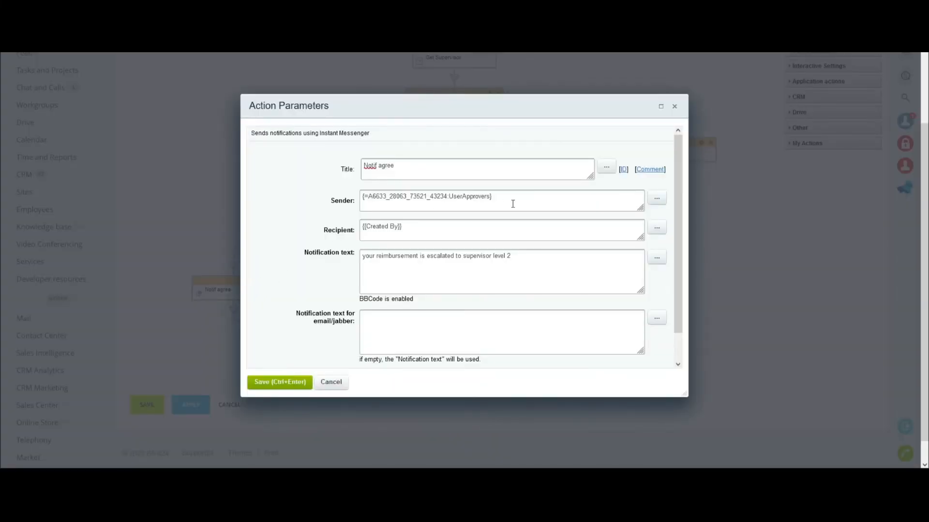
left_click_drag(505, 198, 344, 200)
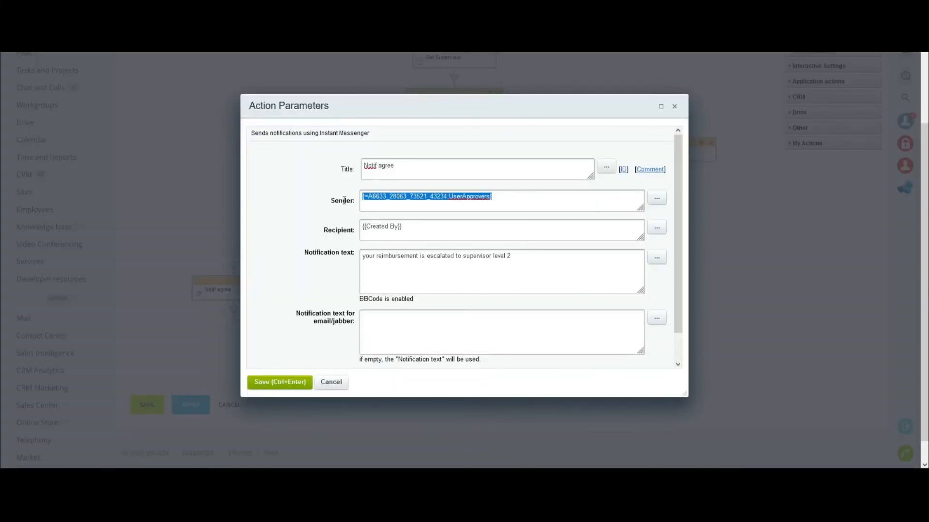
key("Delete")
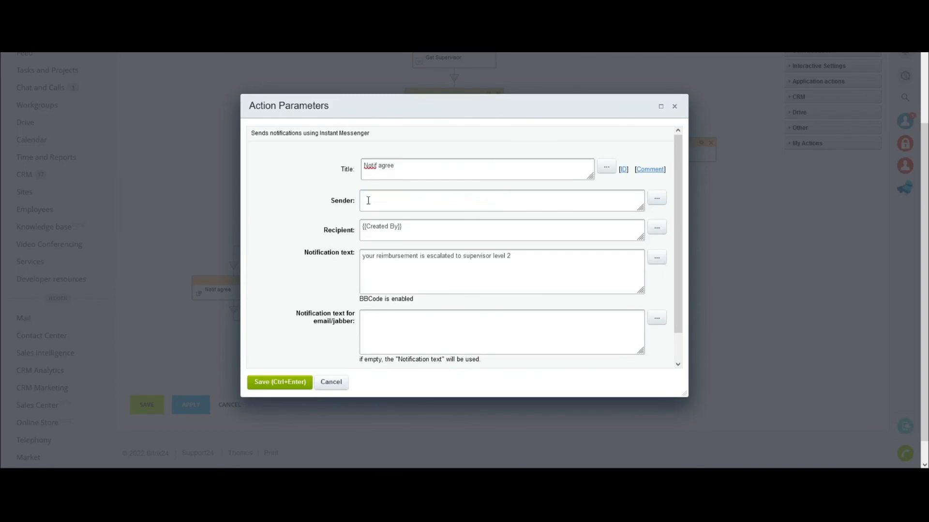
left_click(656, 198)
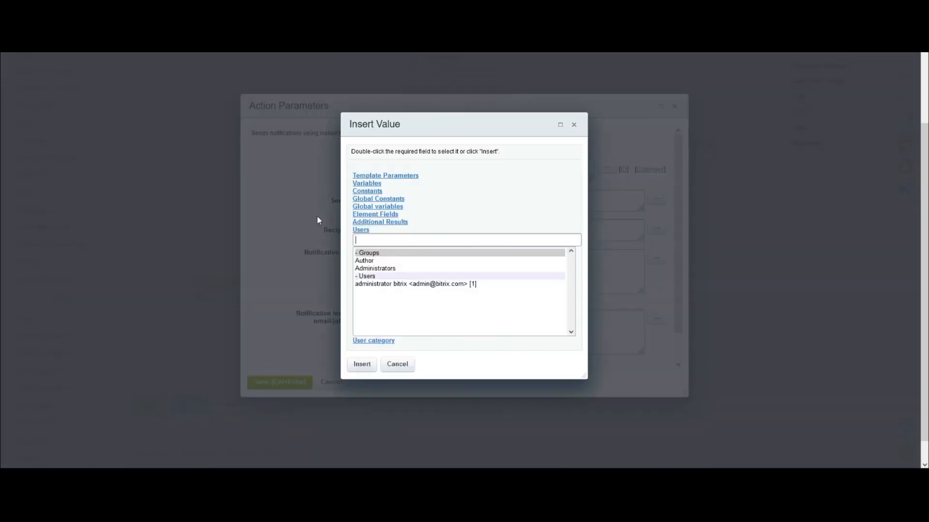
left_click(384, 223)
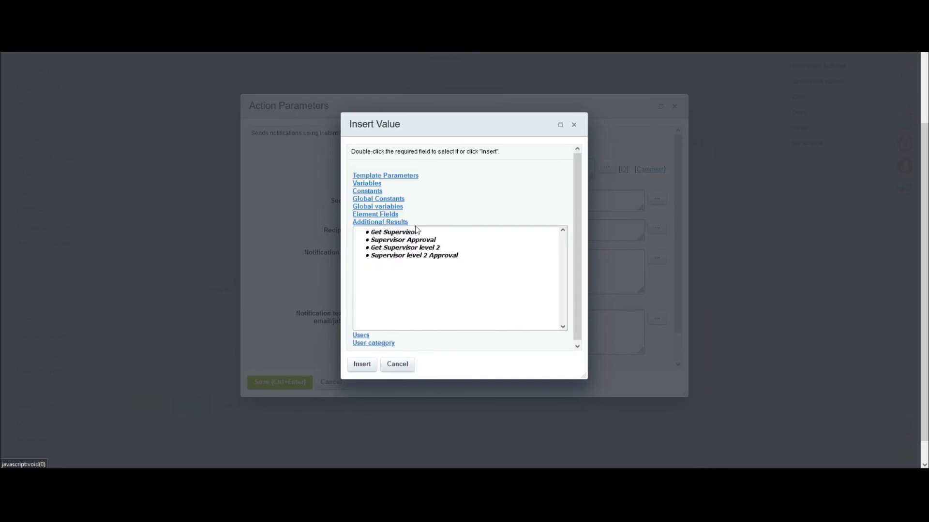
left_click(395, 257)
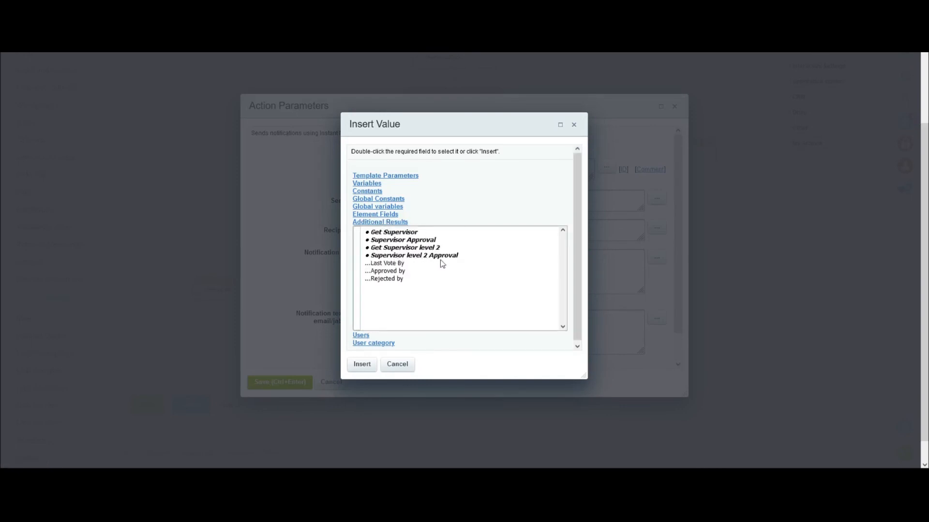
left_click(395, 271)
left_click(364, 366)
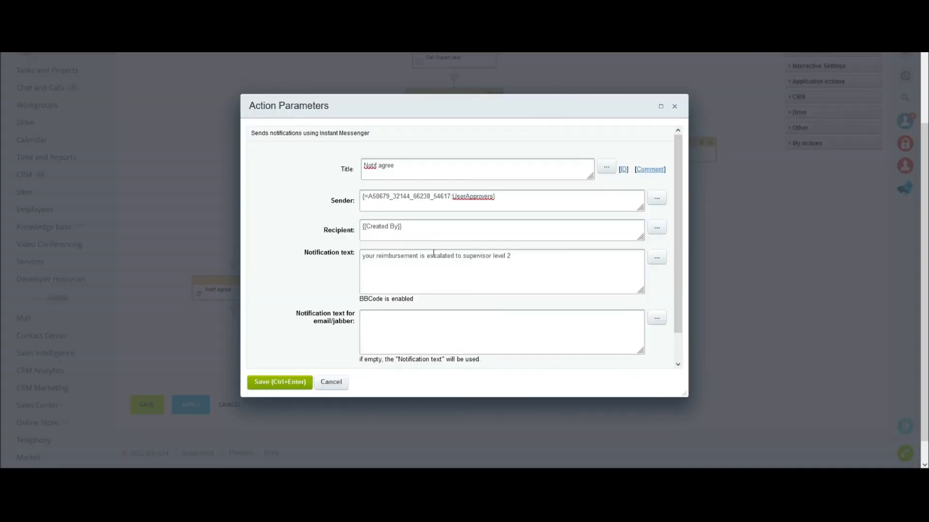
Replace "escalated to supervisor level 2" with "approved" in the notification text and save the action.
left_click_drag(427, 256, 523, 260)
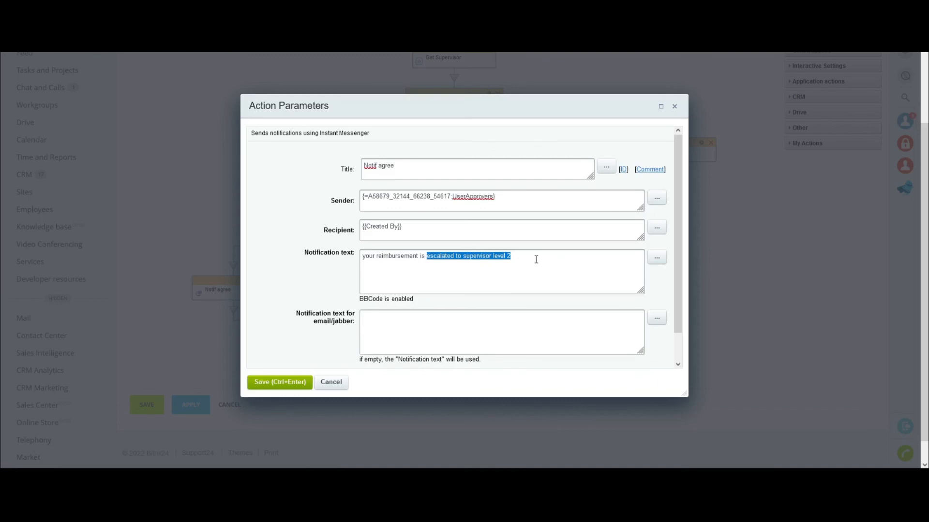
key("BackSpace")
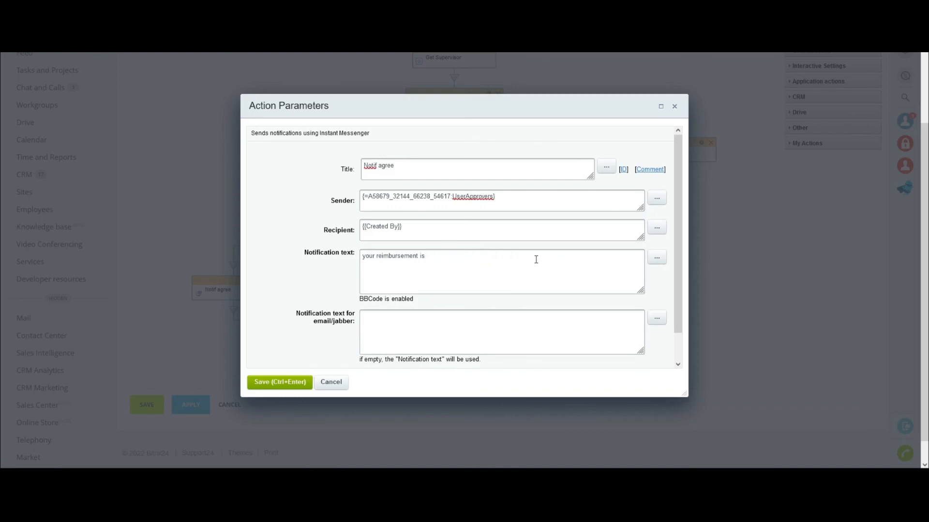
key("Delete")
type("Y")
type("approved")
left_click(271, 383)
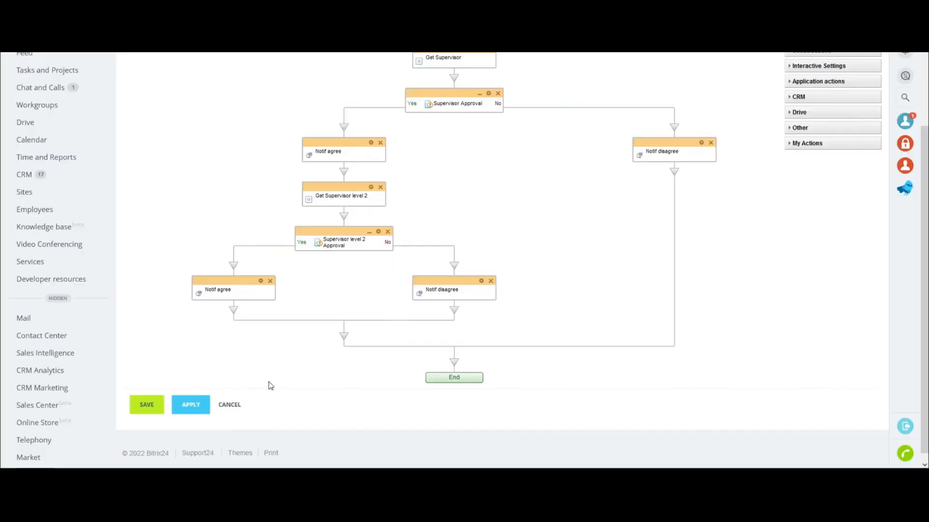
In the level 2 "Notif disagree" action, remove the old comments reference and set the sender to "Rejected by" from "Supervisor level 2 Approval".
left_click(482, 283)
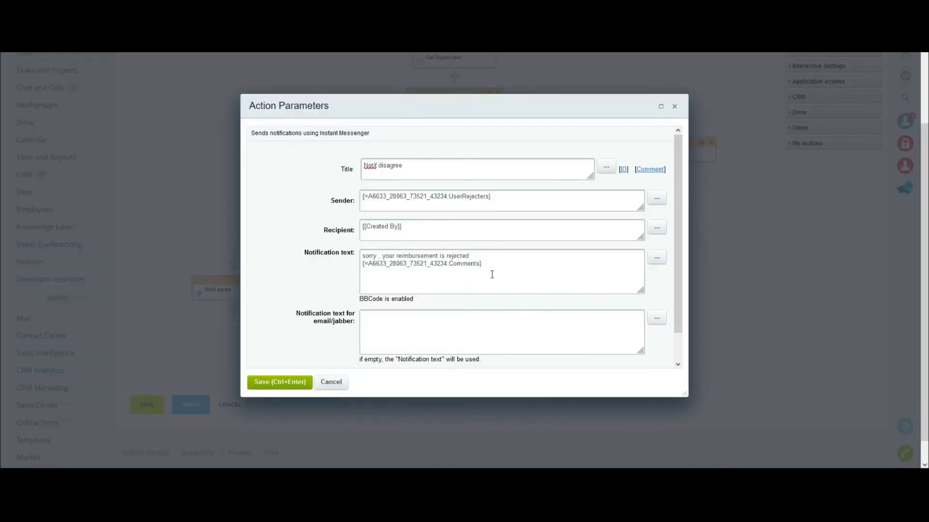
left_click_drag(493, 266, 352, 269)
key("BackSpace")
left_click_drag(520, 199, 377, 207)
key("BackSpace")
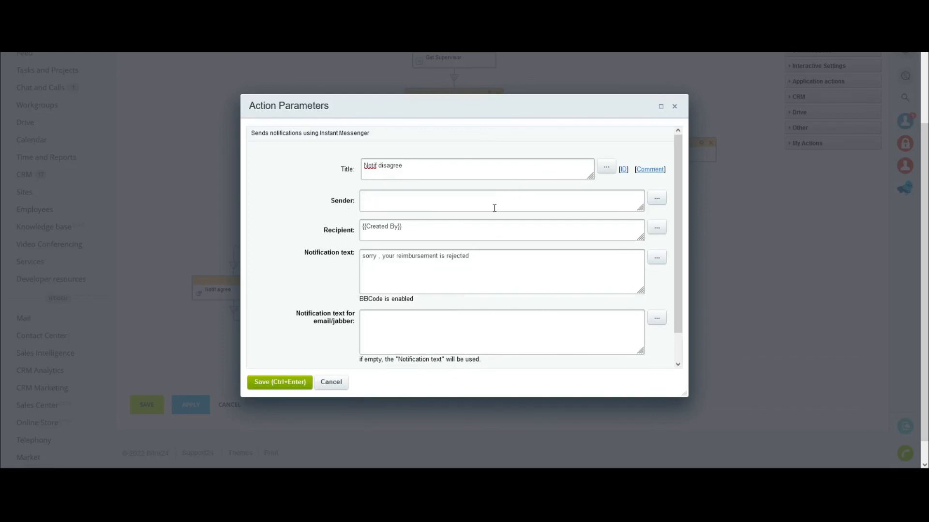
left_click(660, 198)
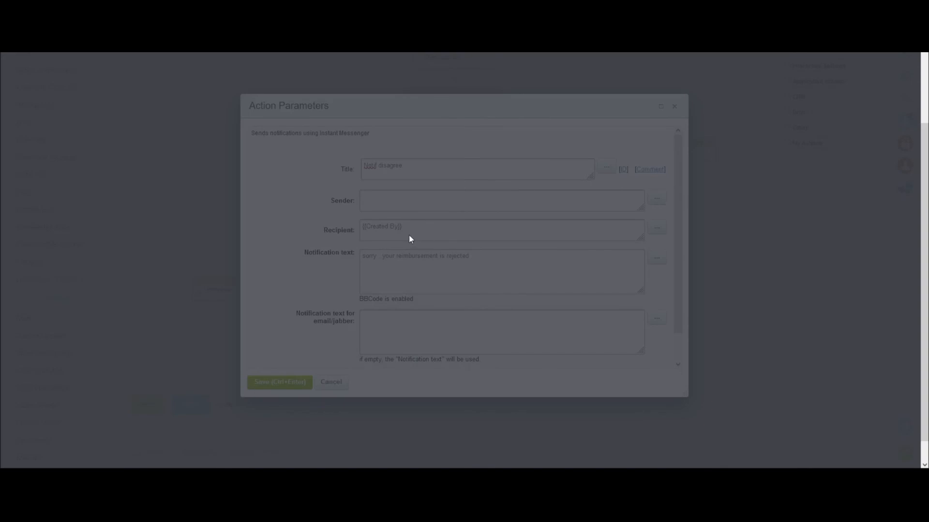
left_click(383, 222)
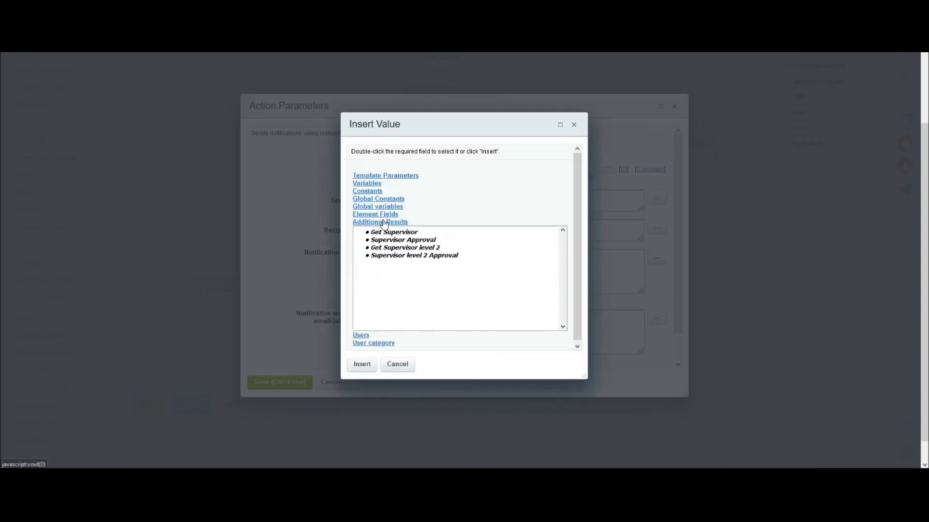
left_click(402, 257)
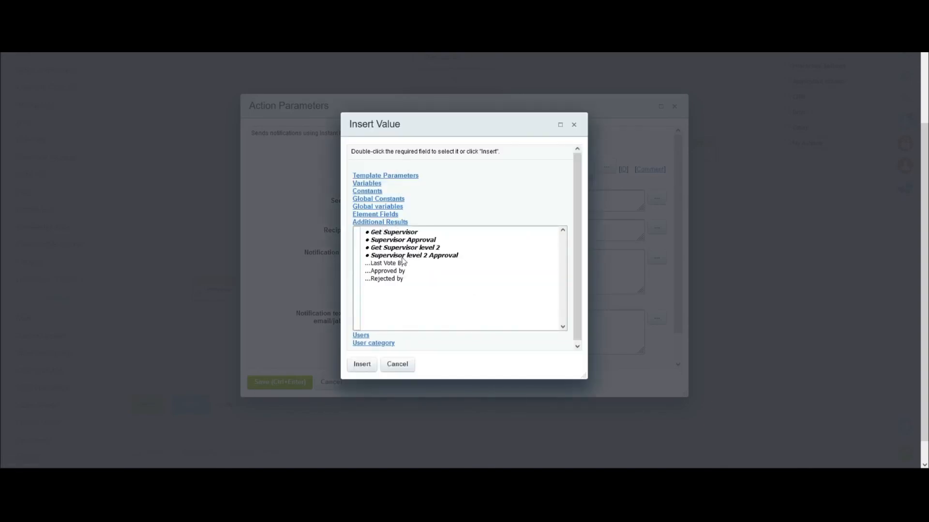
left_click(389, 280)
left_click(363, 365)
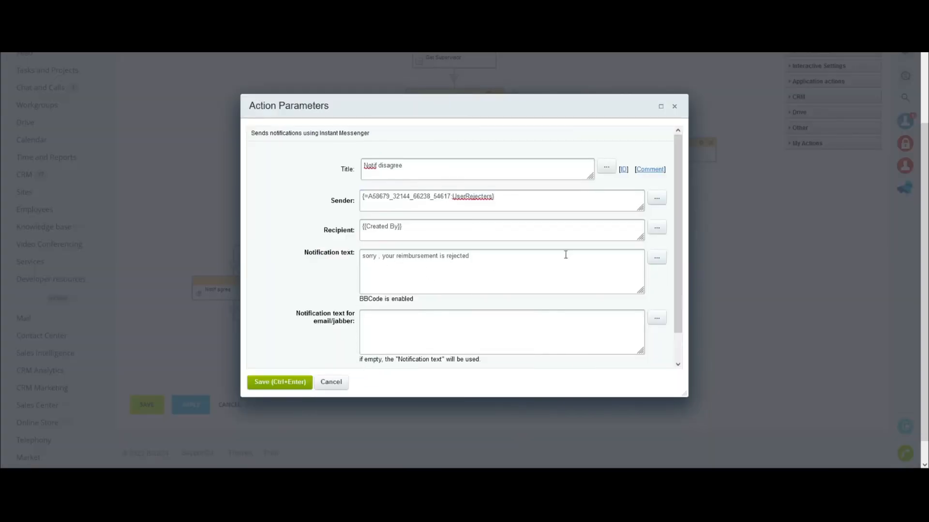
Insert the "Comments" result of "Supervisor level 2 Approval" below the rejection message in the notification text and save the action.
left_click(656, 259)
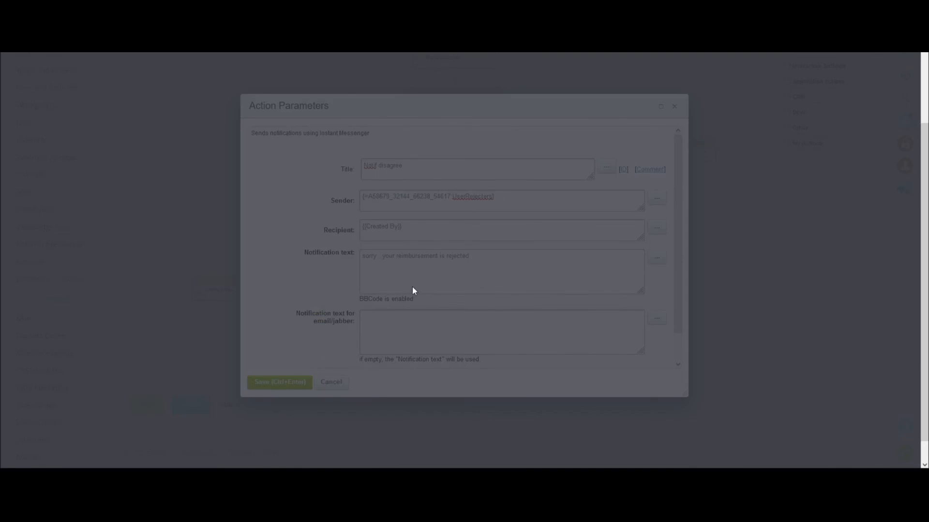
left_click(389, 216)
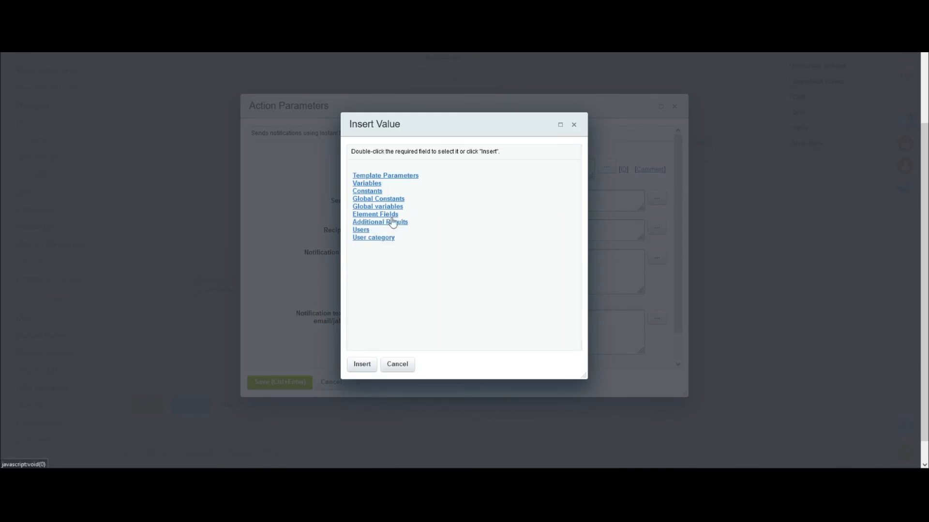
left_click(382, 223)
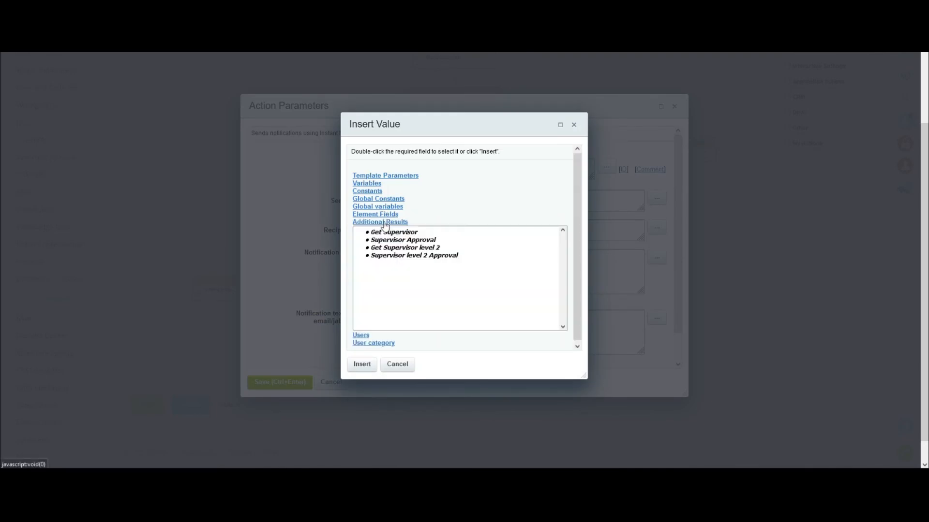
left_click(436, 258)
left_click(387, 272)
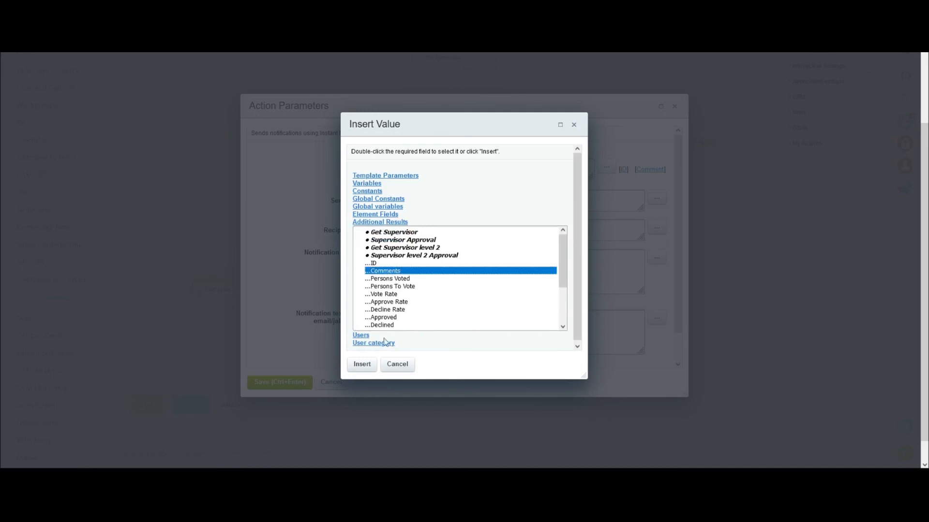
left_click(361, 365)
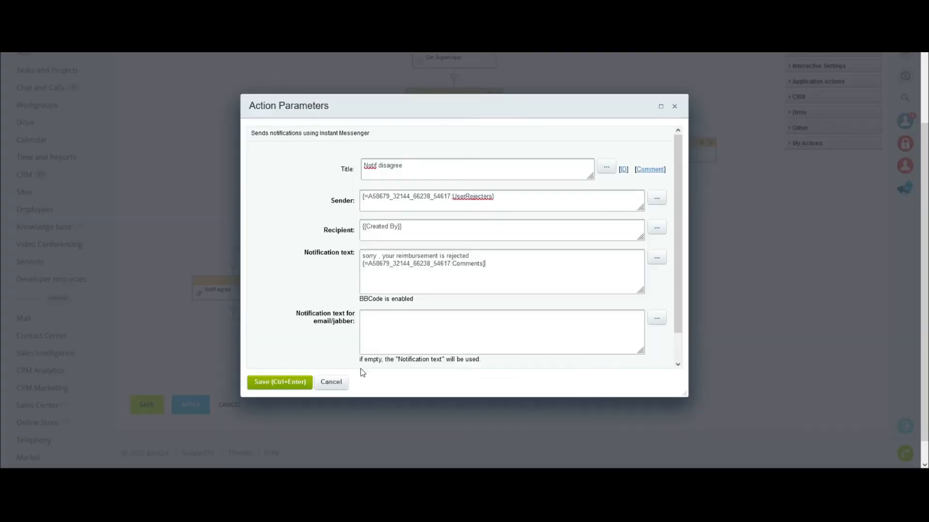
left_click(283, 383)
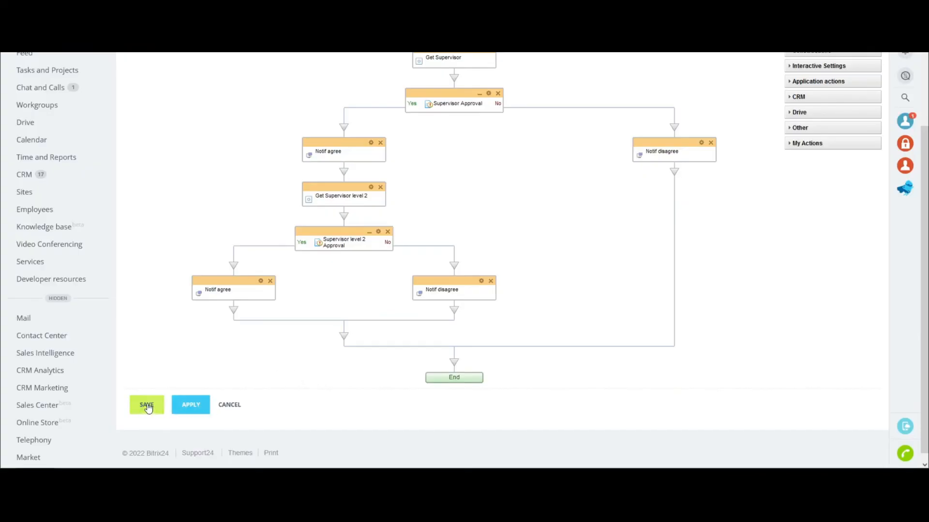
Save the business process template and return to the Reimbursement list.
left_click(147, 407)
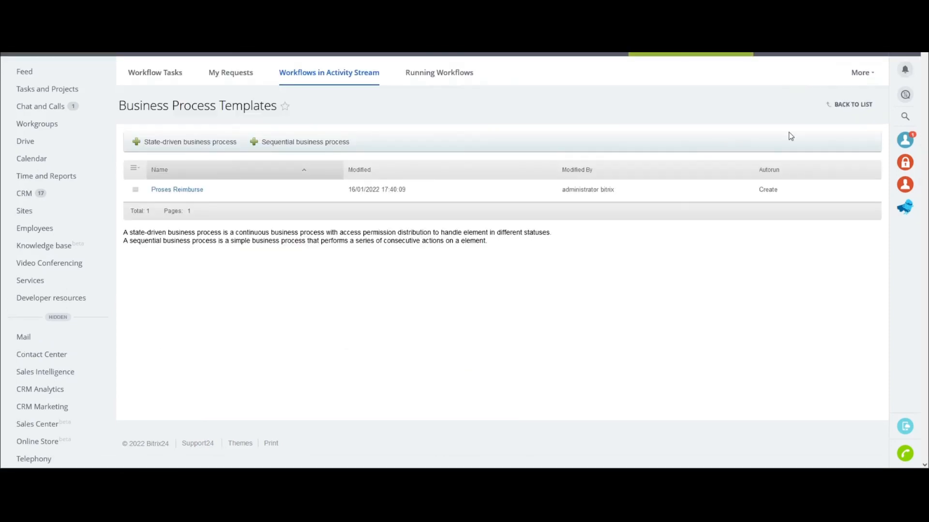
left_click(844, 106)
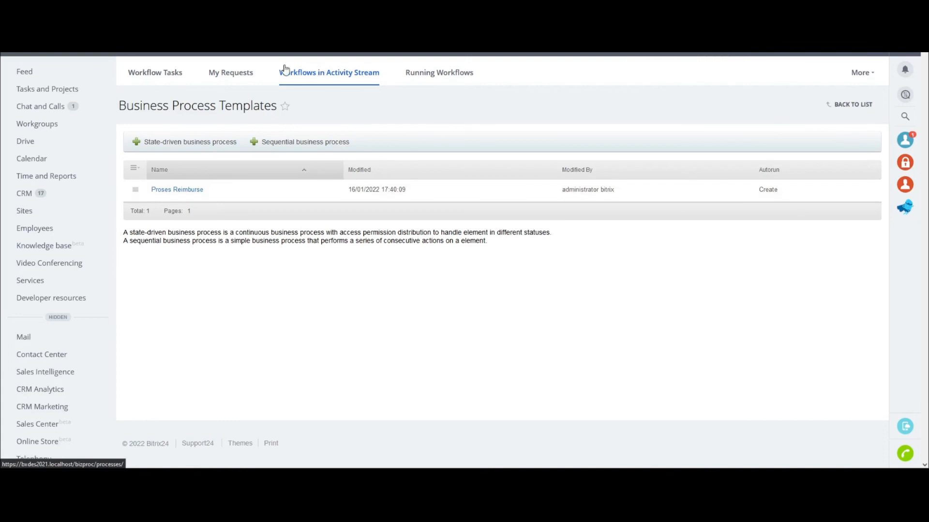
left_click(311, 78)
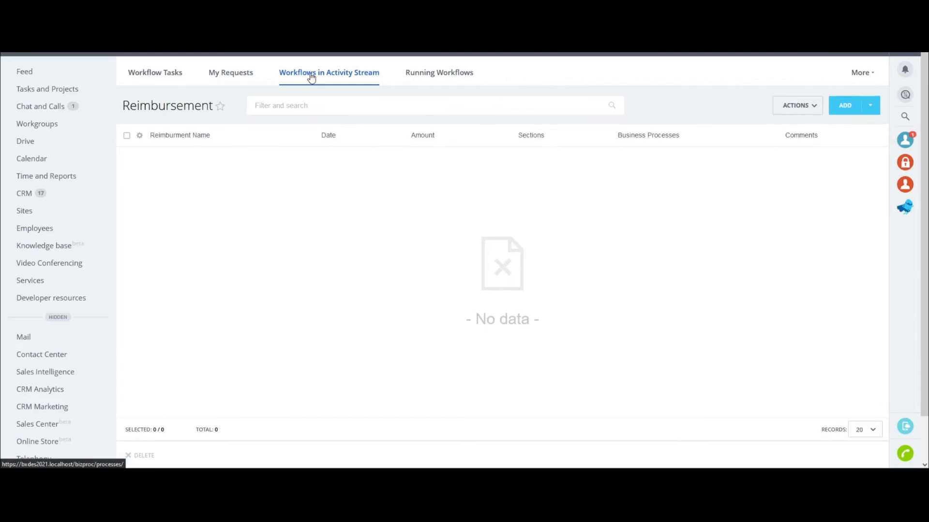
Open the Reimbursement workflow's access permissions and add user1 from the Users category.
left_click(799, 105)
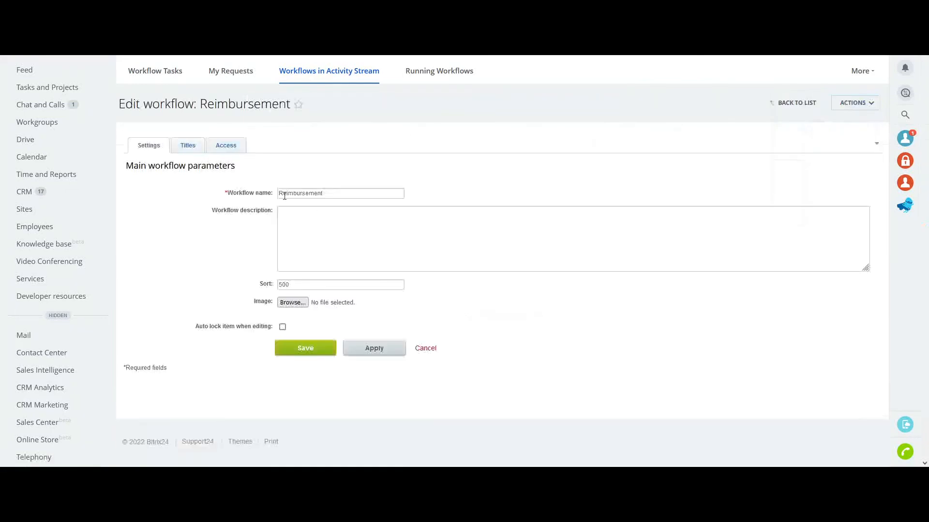
left_click(225, 145)
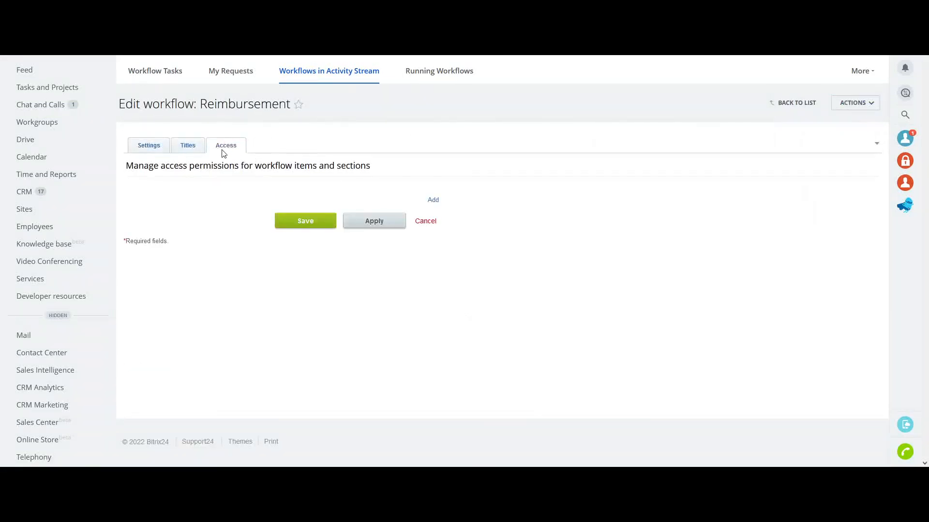
left_click(433, 200)
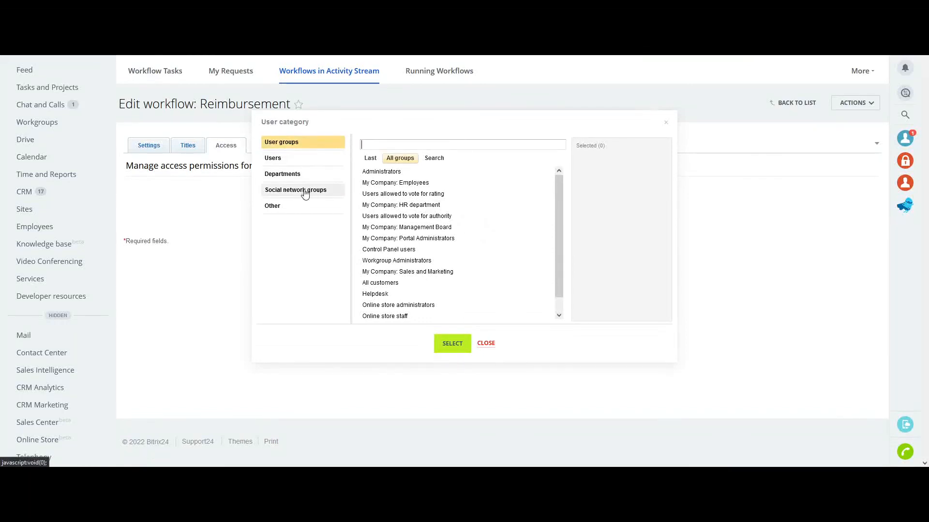
left_click(300, 162)
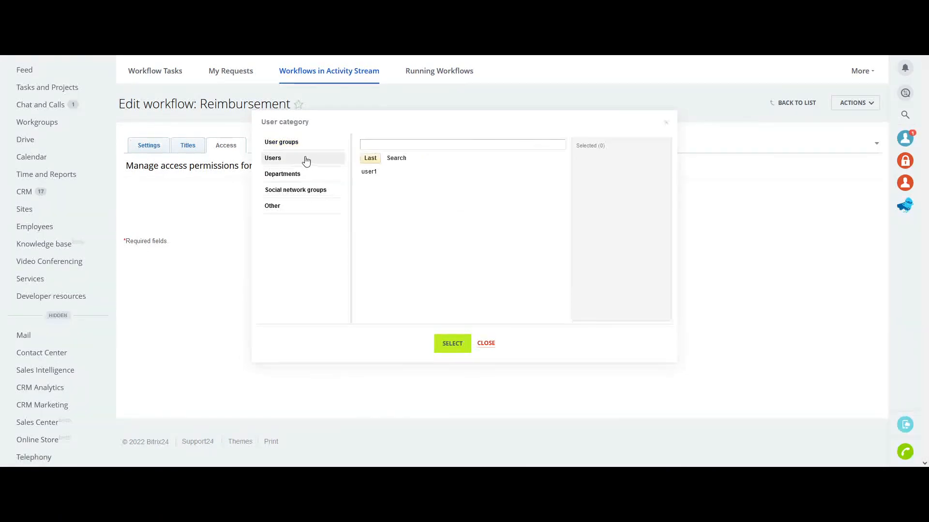
left_click(380, 176)
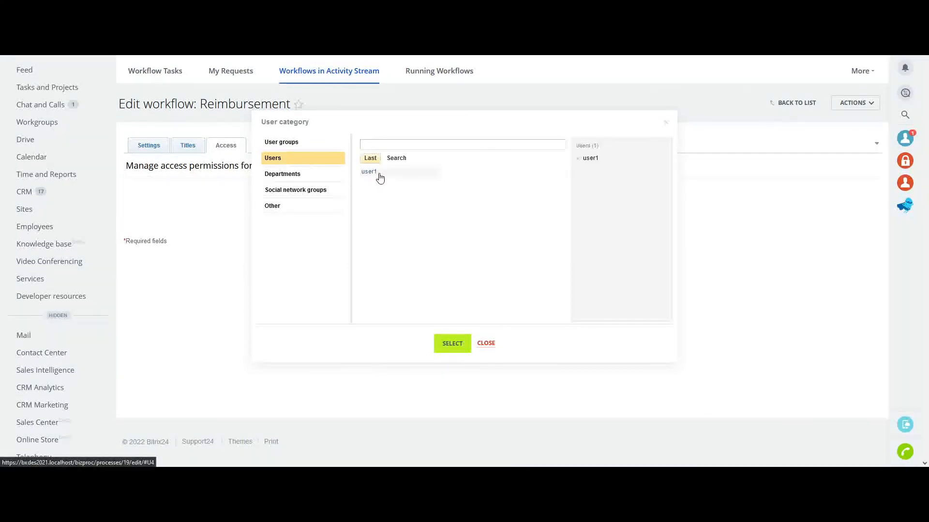
left_click(451, 344)
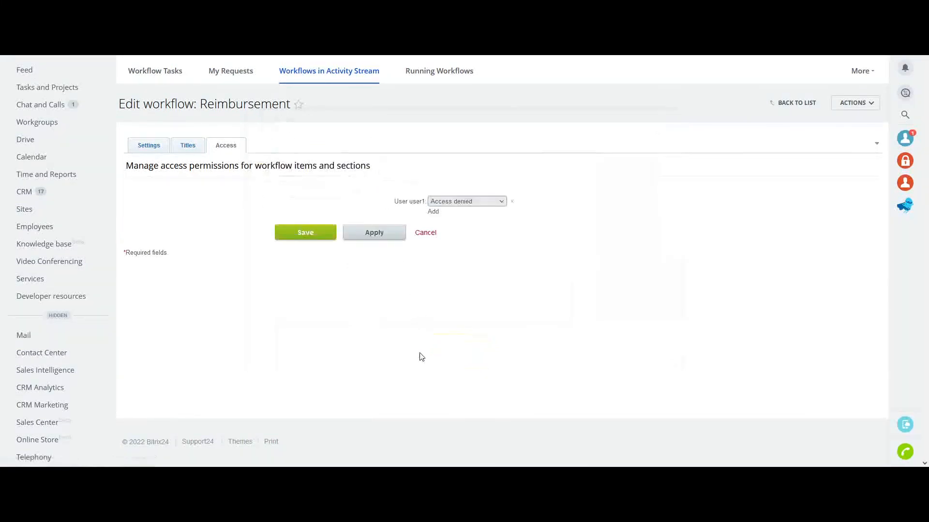
Set user1's access permission for the Reimbursement workflow to "Add" and save the workflow settings.
left_click(454, 223)
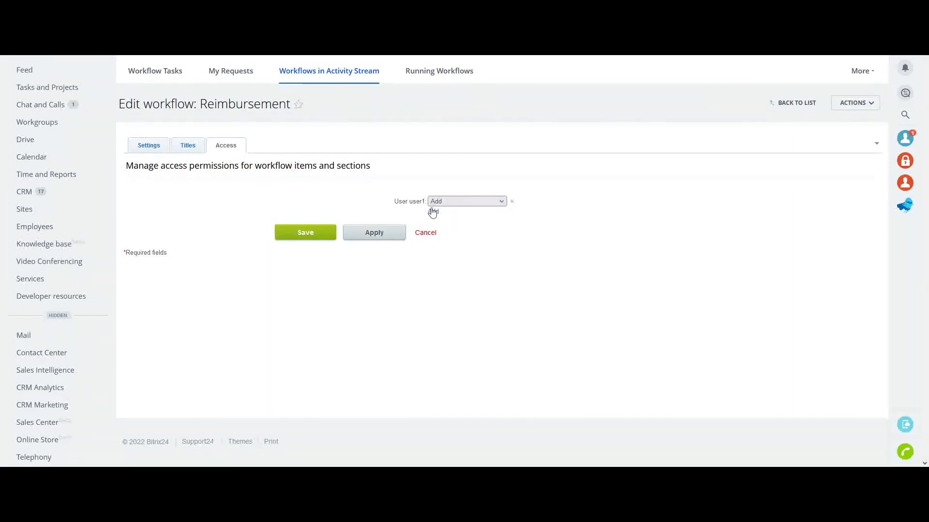
left_click_drag(410, 201, 427, 202)
left_click_drag(200, 105, 286, 106)
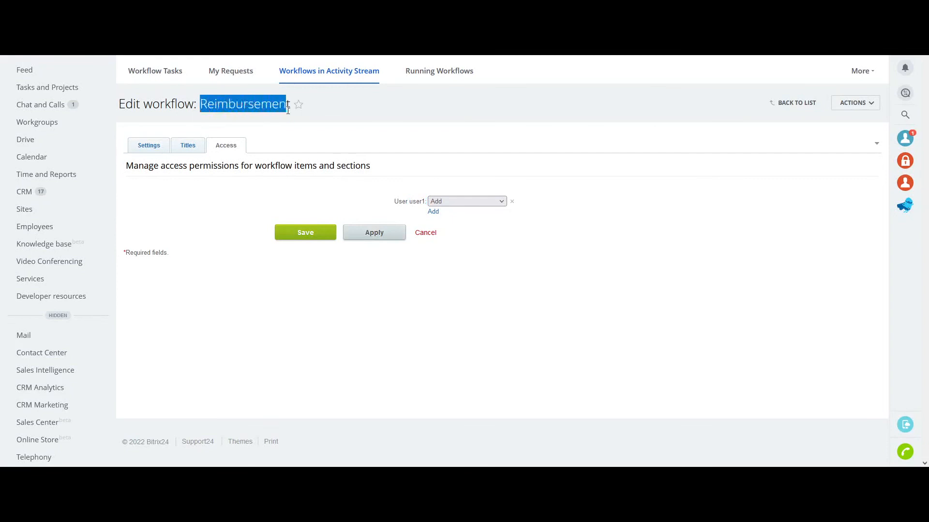
left_click(305, 233)
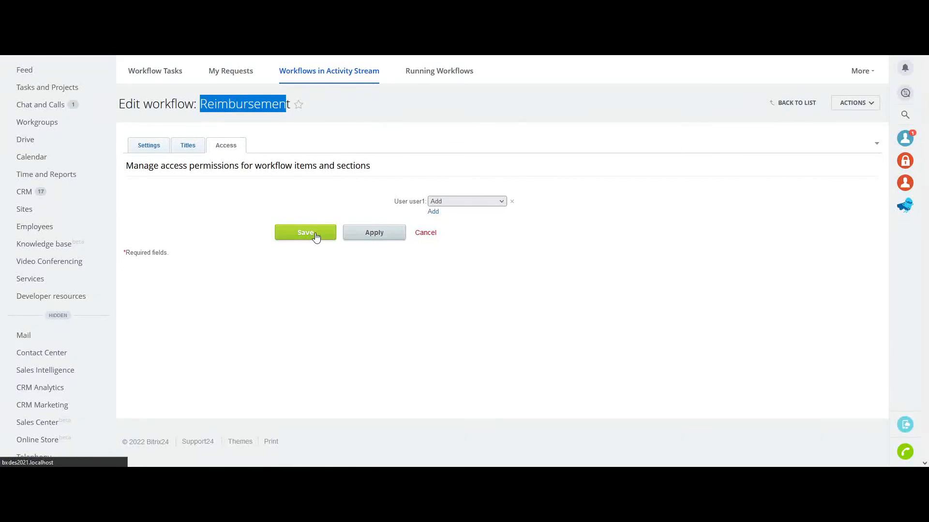
Return to the Workflows overview and enable "Show in Feed" for Reimbursement.
left_click(300, 76)
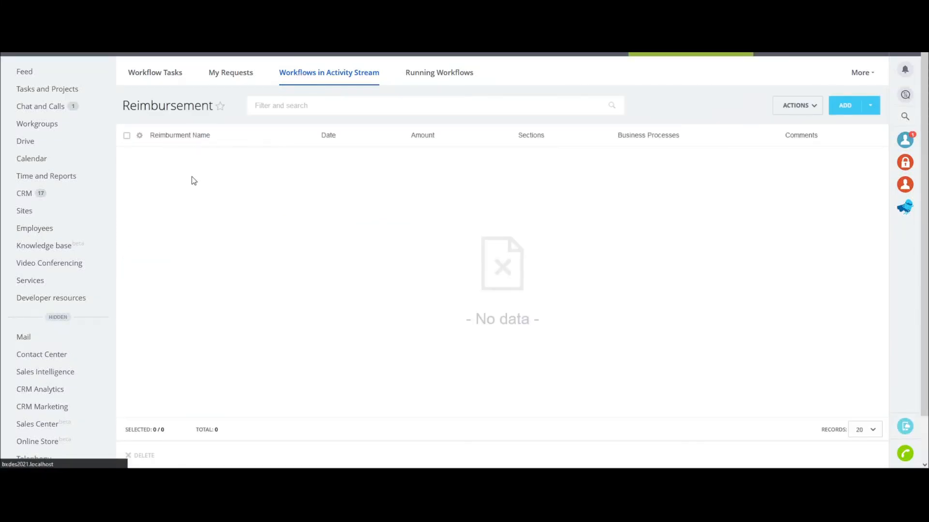
left_click_drag(204, 163, 167, 161)
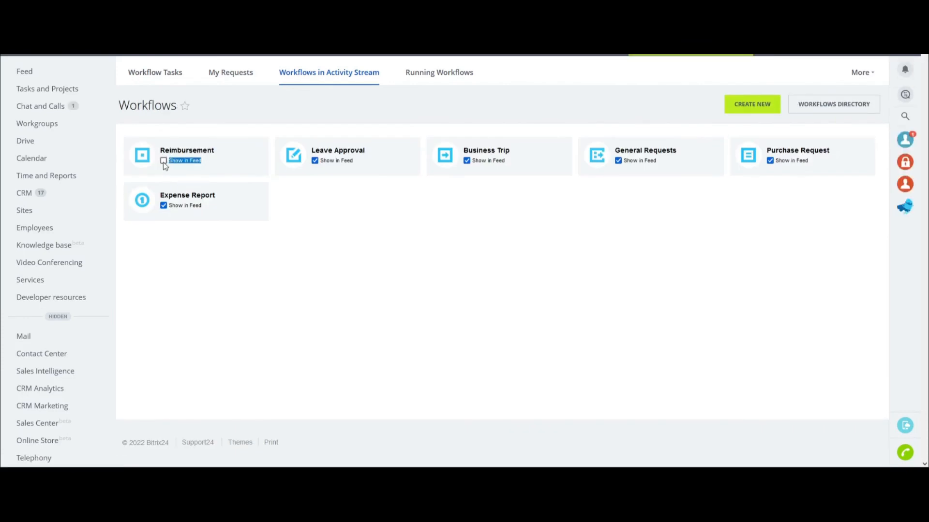
left_click_drag(160, 151, 228, 151)
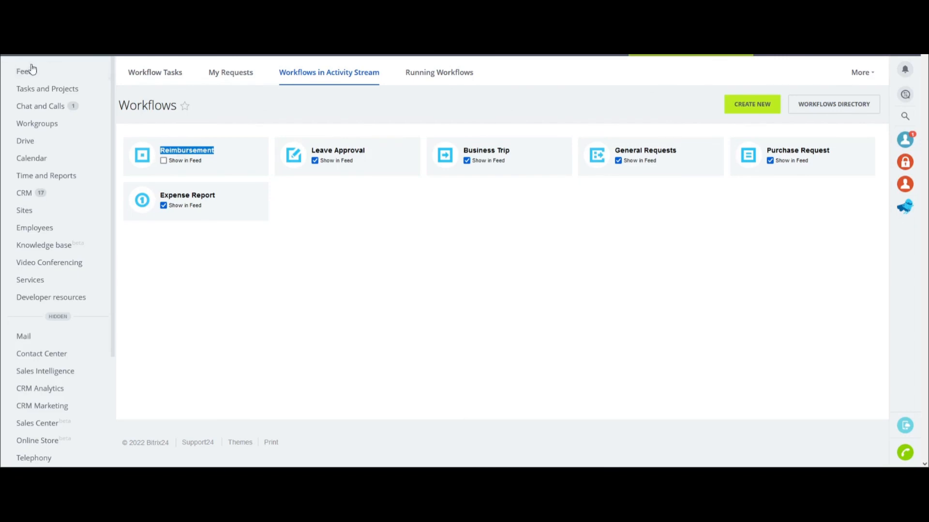
left_click(164, 161)
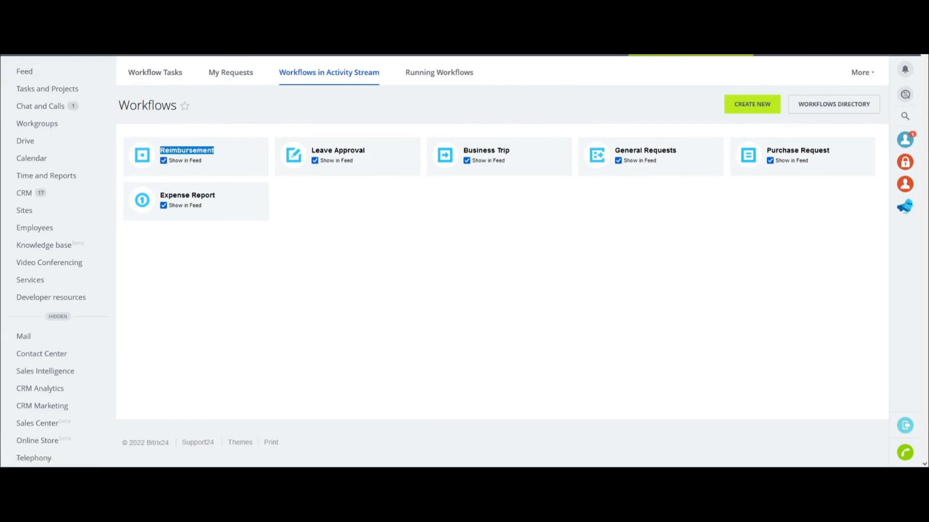
Go to the Feed in a new browser tab and open a new Reimbursement workflow request form.
key("ctrl+t")
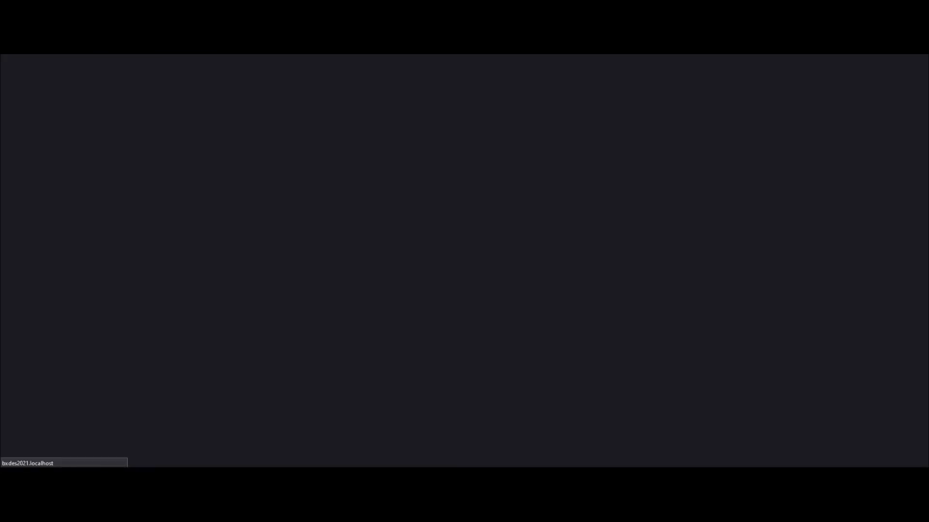
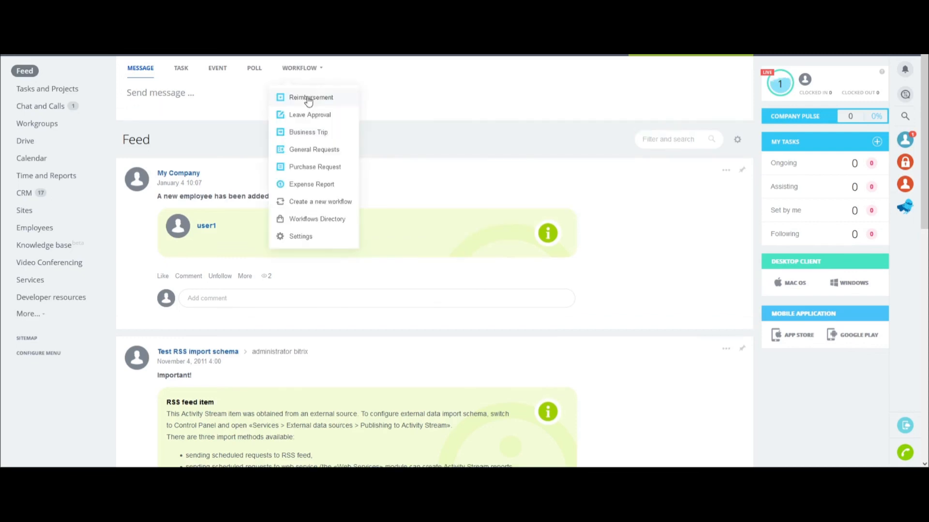
left_click(309, 100)
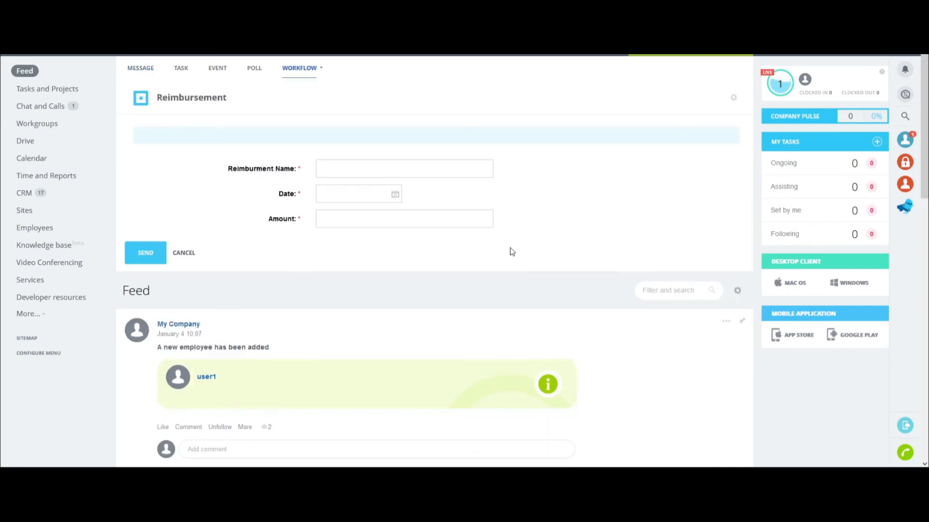